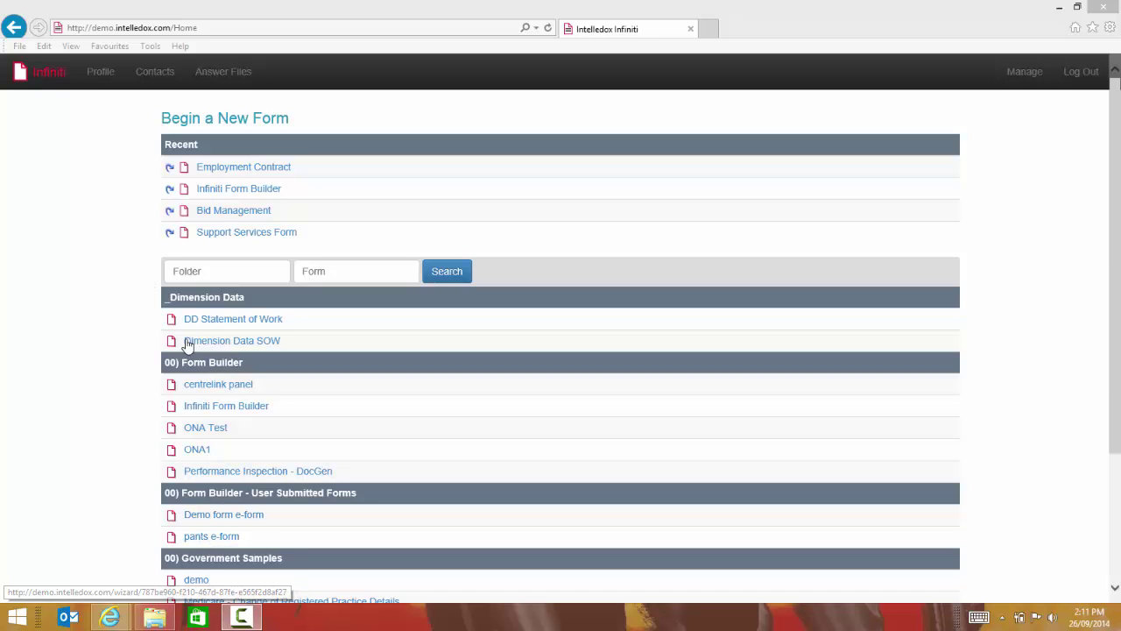
# Load the saved employee's answers into the Employment Contract form and pick the default ABC Consulting details.
pyautogui.click(224, 174)
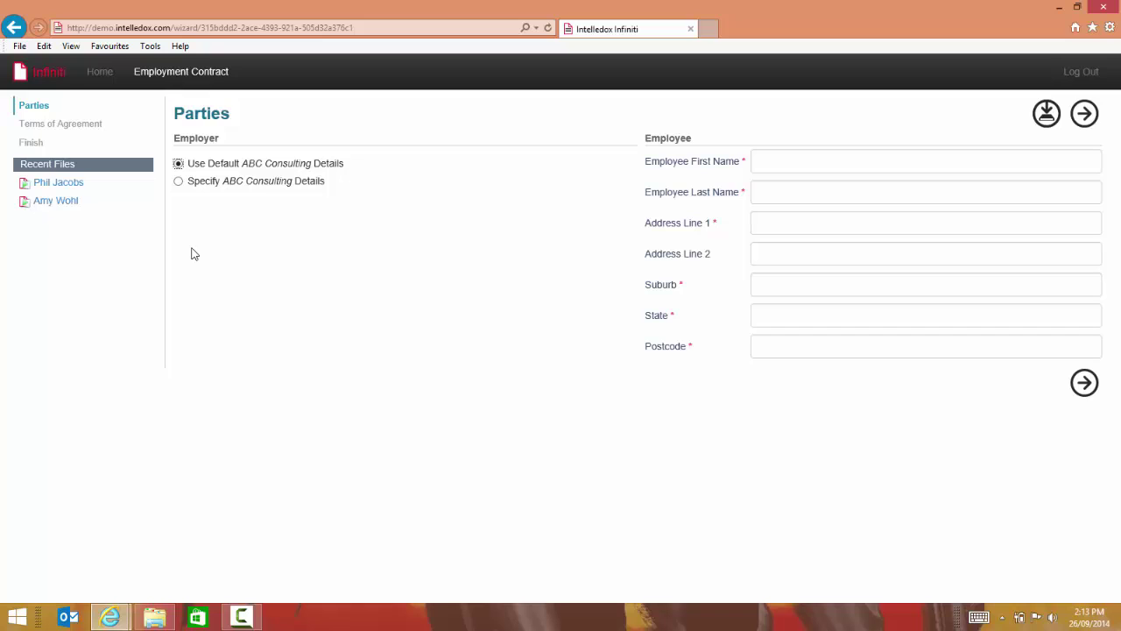
pyautogui.click(235, 182)
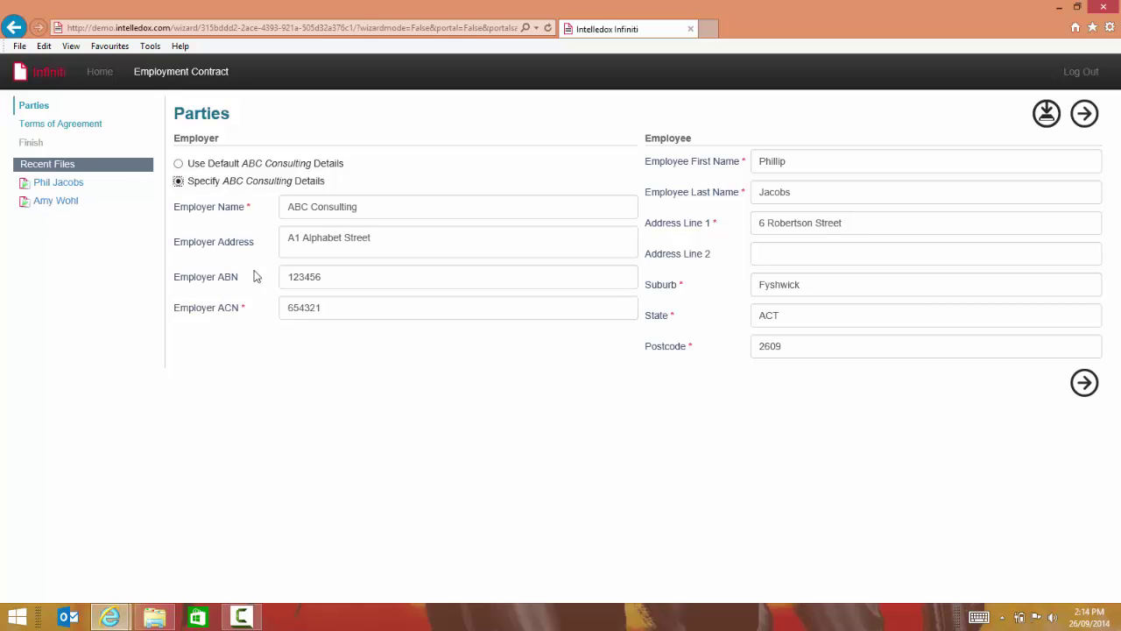
pyautogui.click(224, 166)
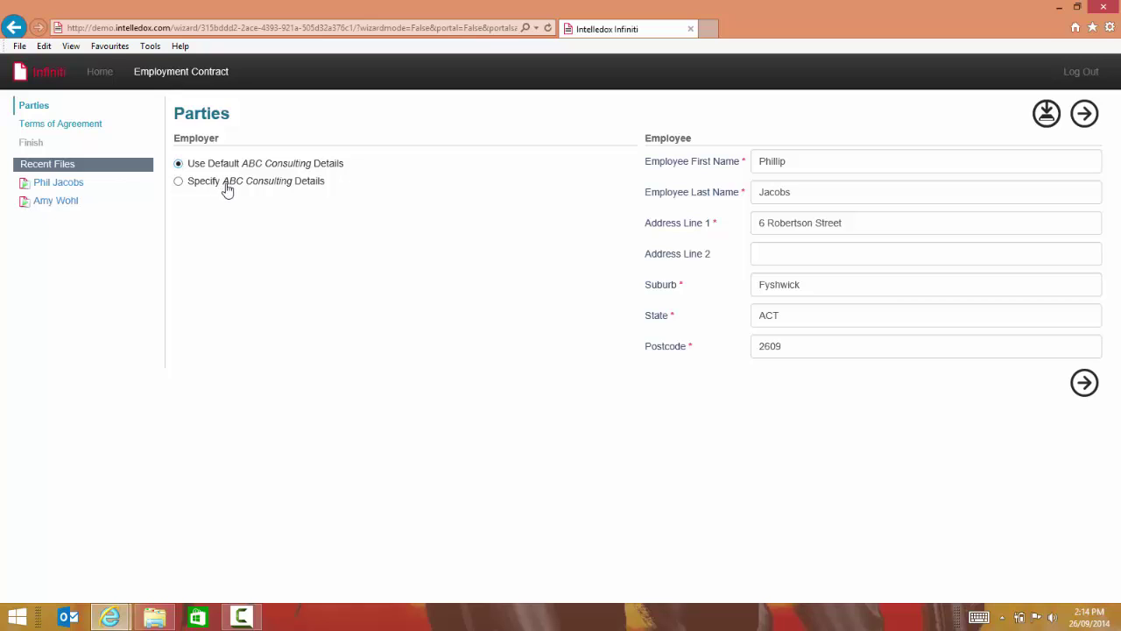
pyautogui.click(226, 183)
# Highlight and then clear the employee first name value to check the filled Parties fields.
pyautogui.moveTo(741, 158); pyautogui.dragTo(747, 165)
pyautogui.click(740, 165)
pyautogui.moveTo(814, 161); pyautogui.dragTo(751, 181)
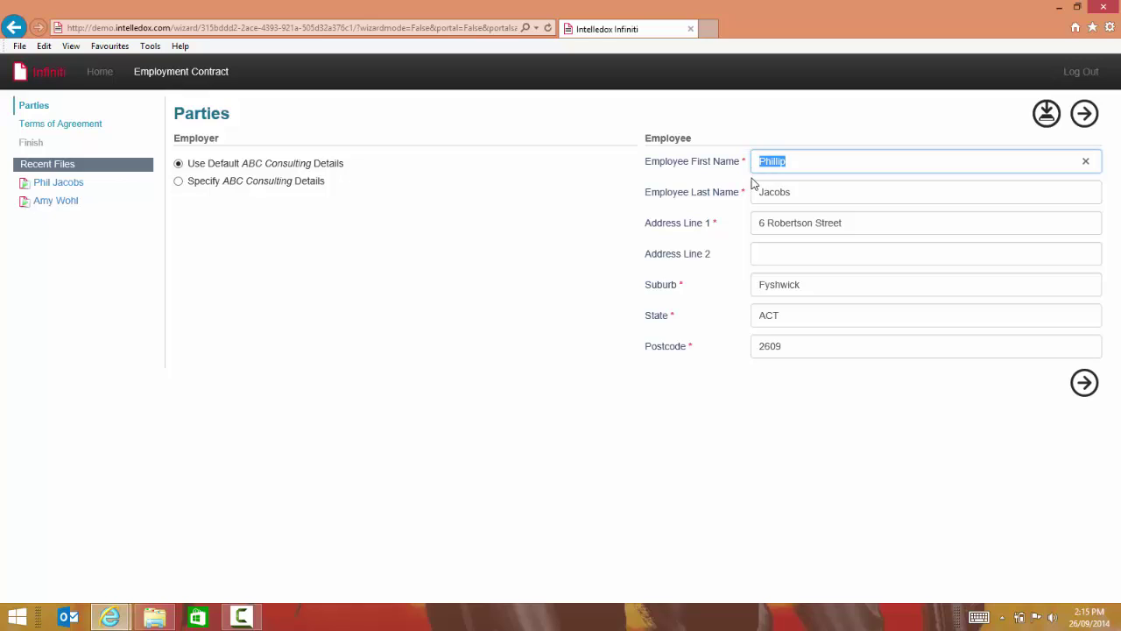
pyautogui.click(723, 176)
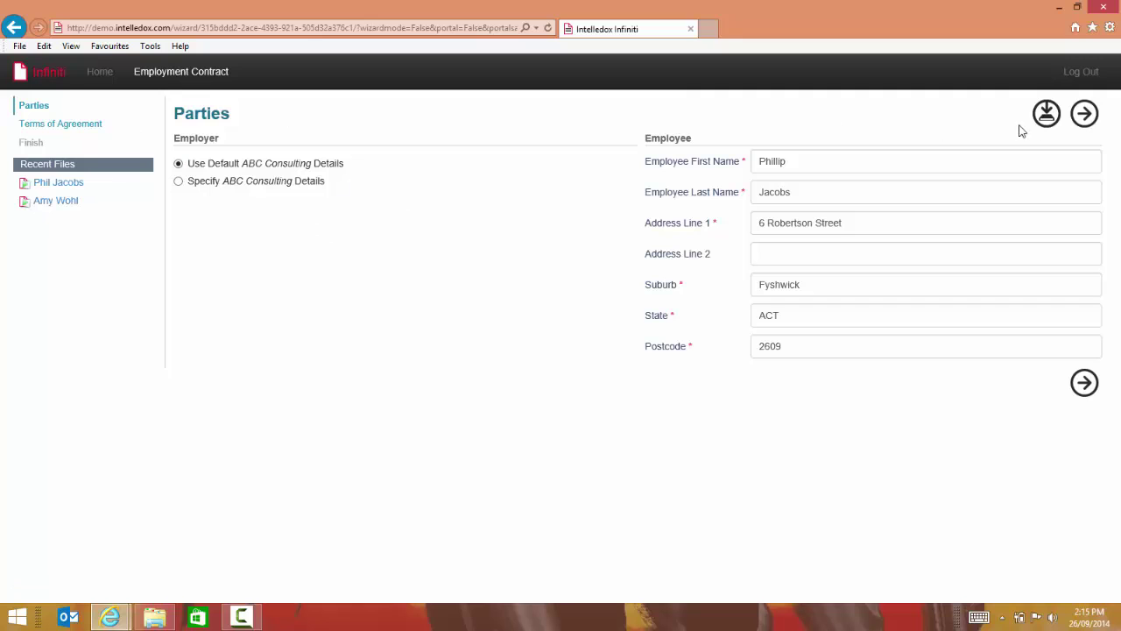
# Keep the default Contract Date on Terms of Agreement, then advance to Finish and submit.
pyautogui.click(1084, 115)
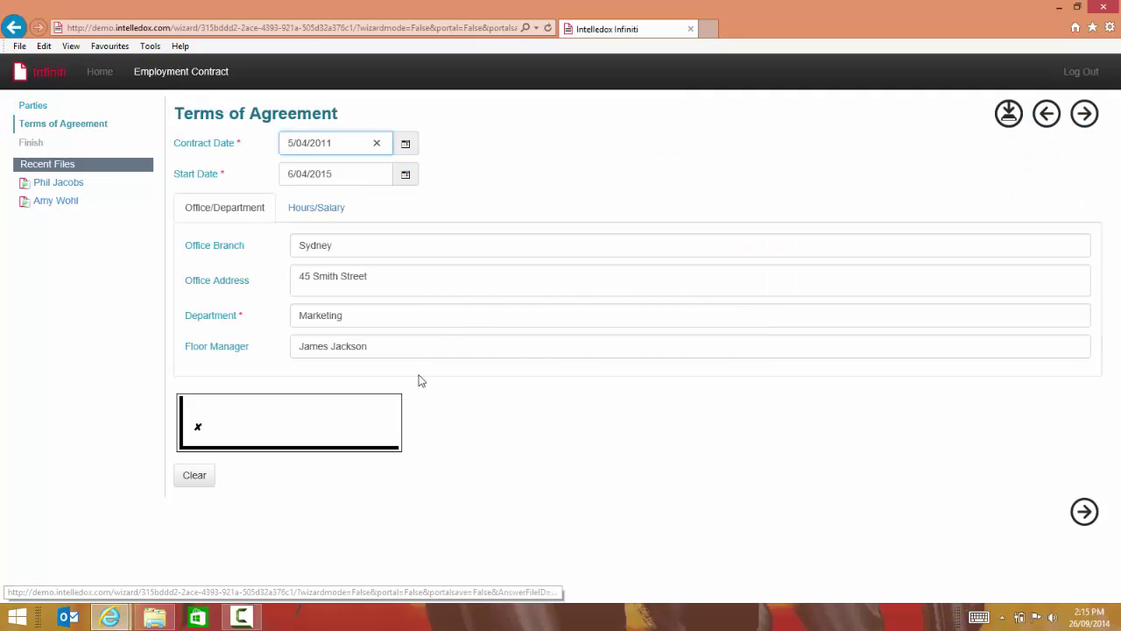
pyautogui.click(407, 145)
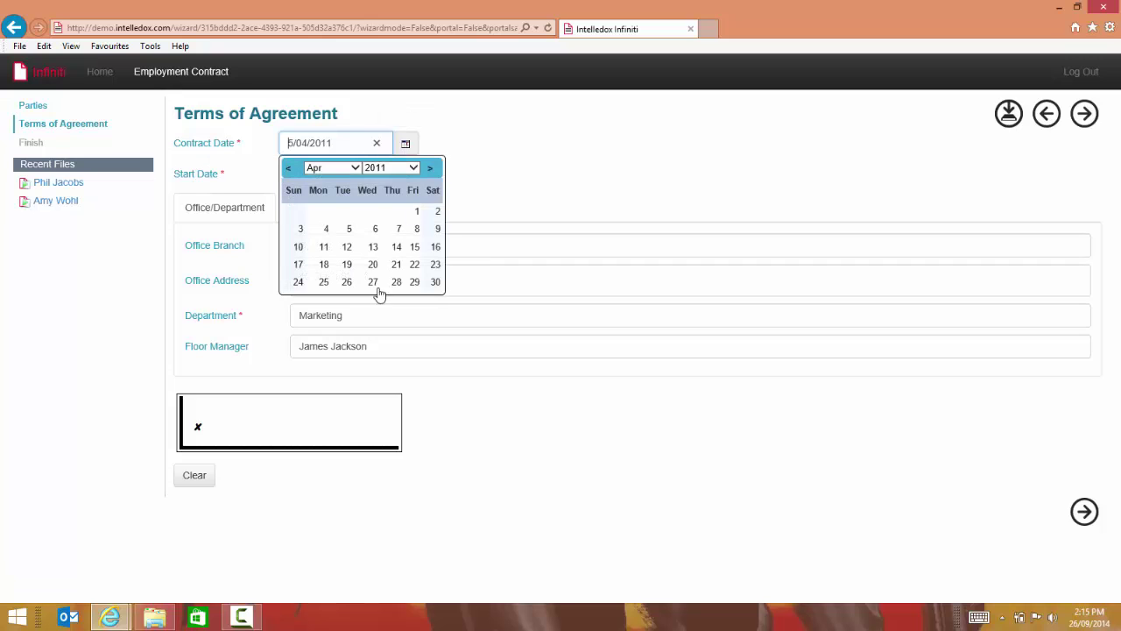
pyautogui.click(348, 231)
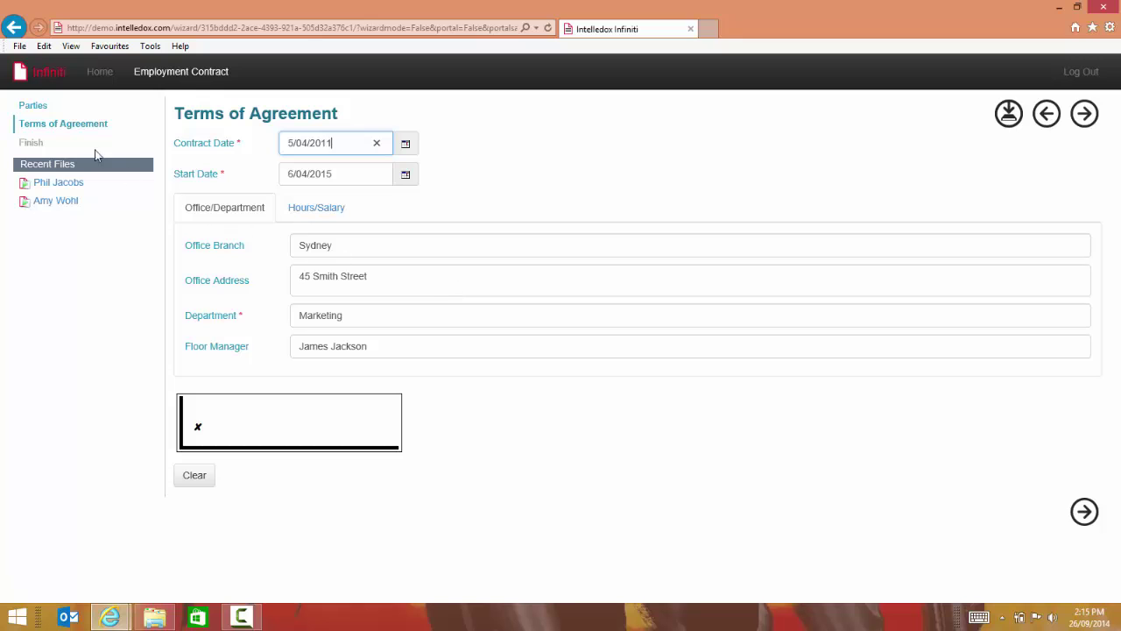
pyautogui.click(1084, 113)
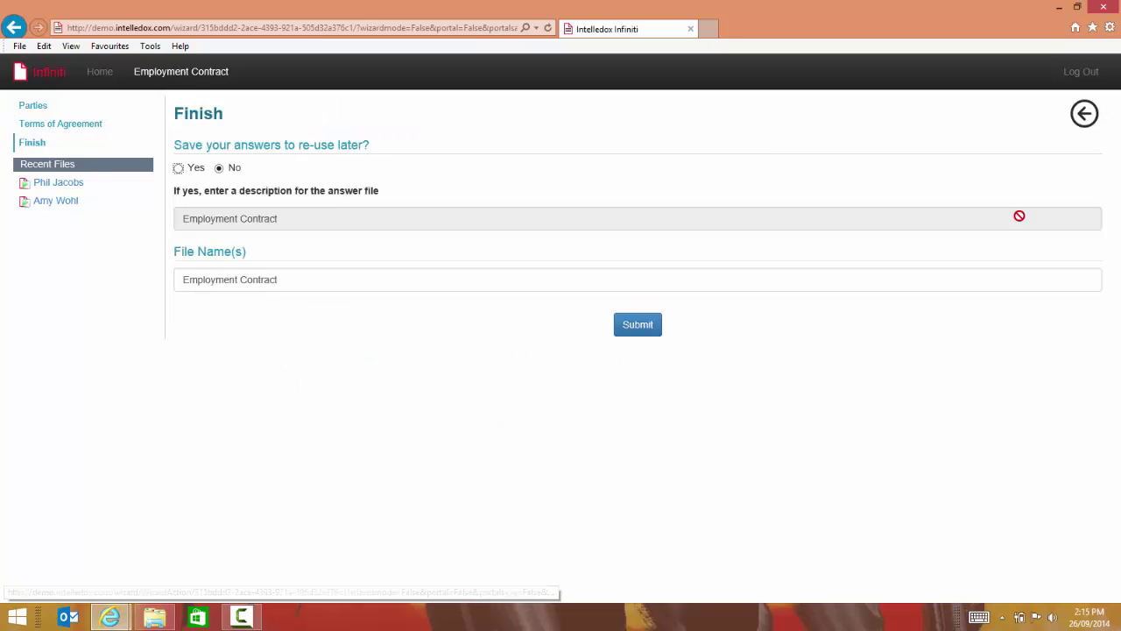
pyautogui.click(636, 331)
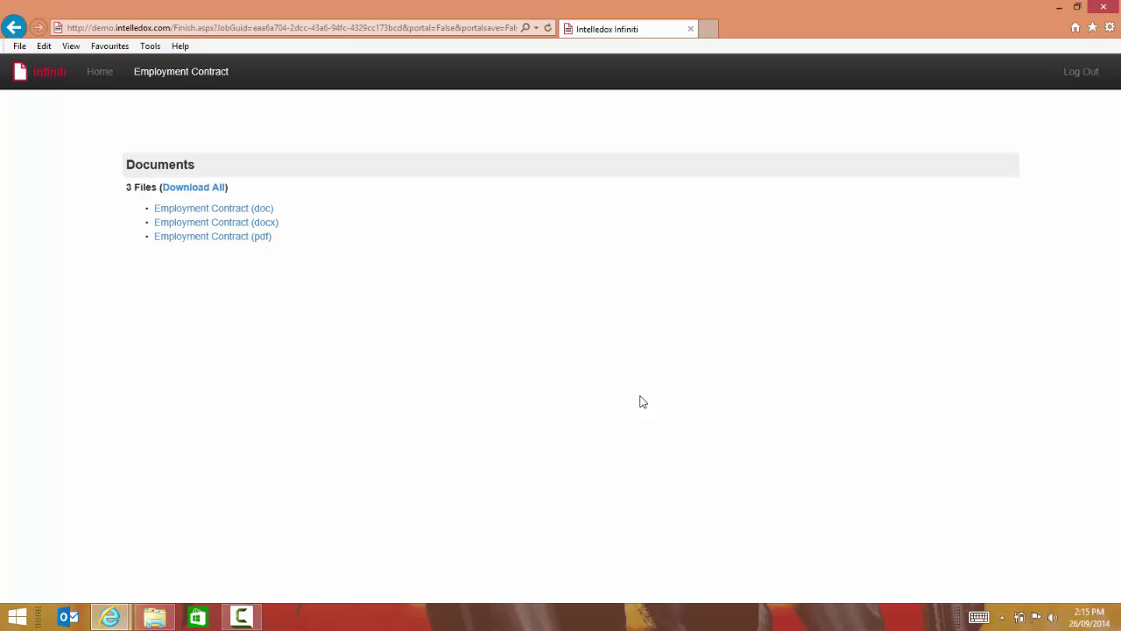
# Open the Employment Contract doc in Word with editing enabled and scroll through its pages.
pyautogui.click(226, 211)
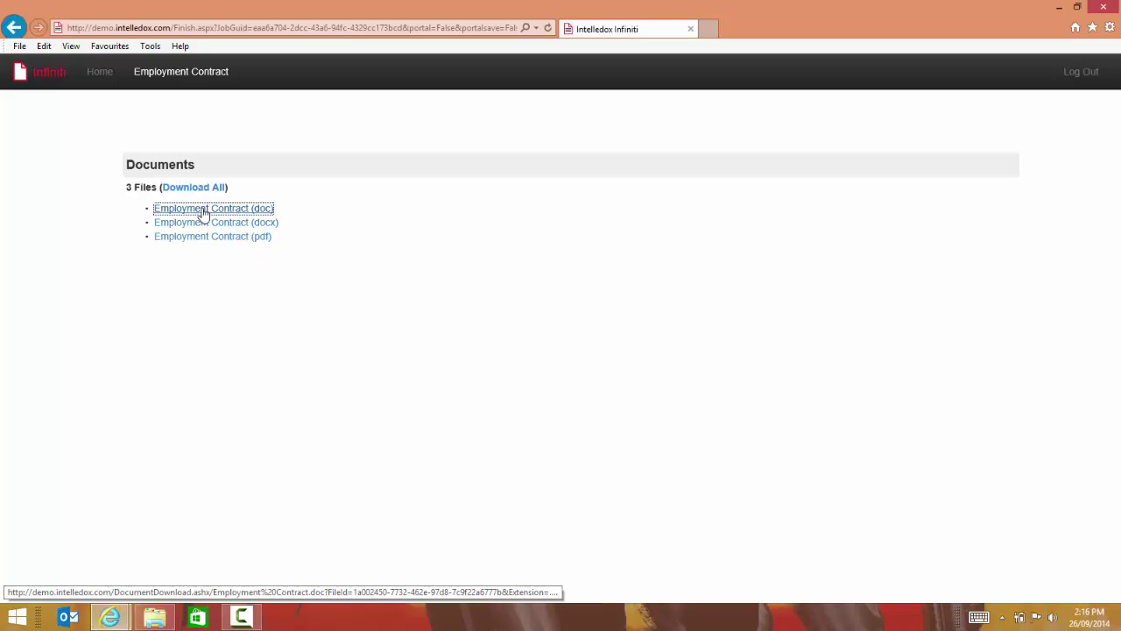
pyautogui.click(202, 213)
pyautogui.click(724, 585)
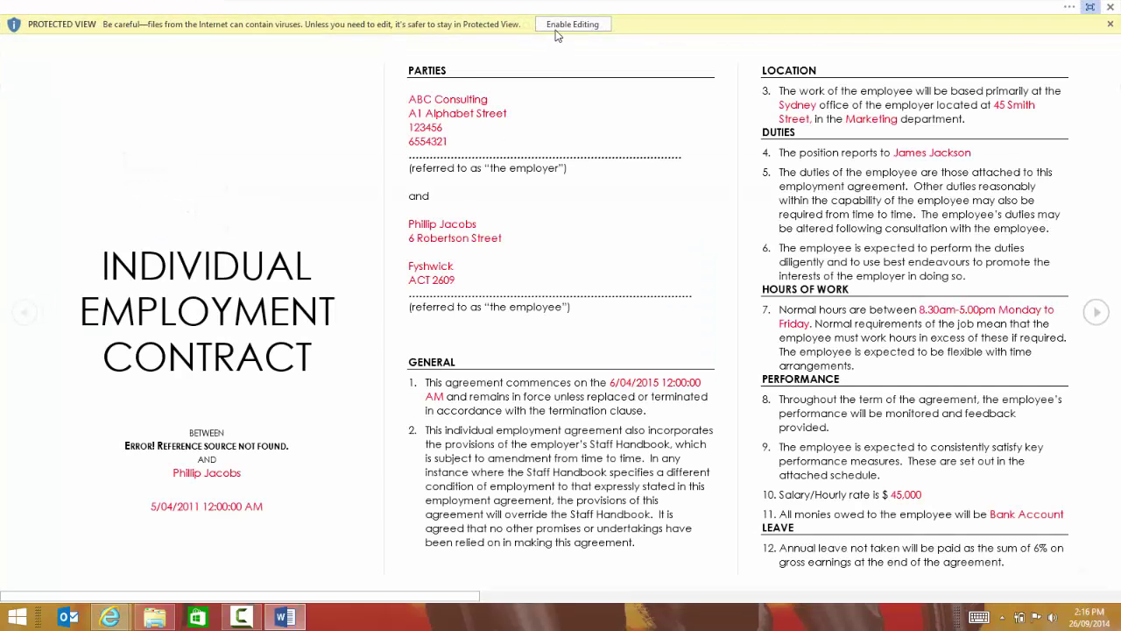
pyautogui.click(572, 25)
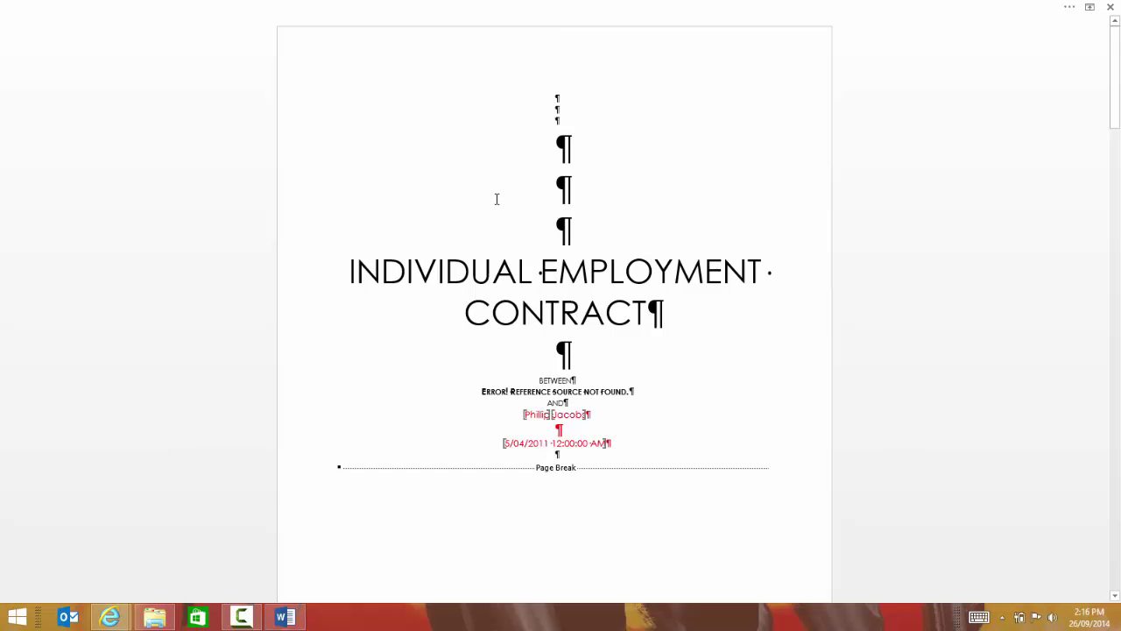
pyautogui.scroll(-1, 496, 199)
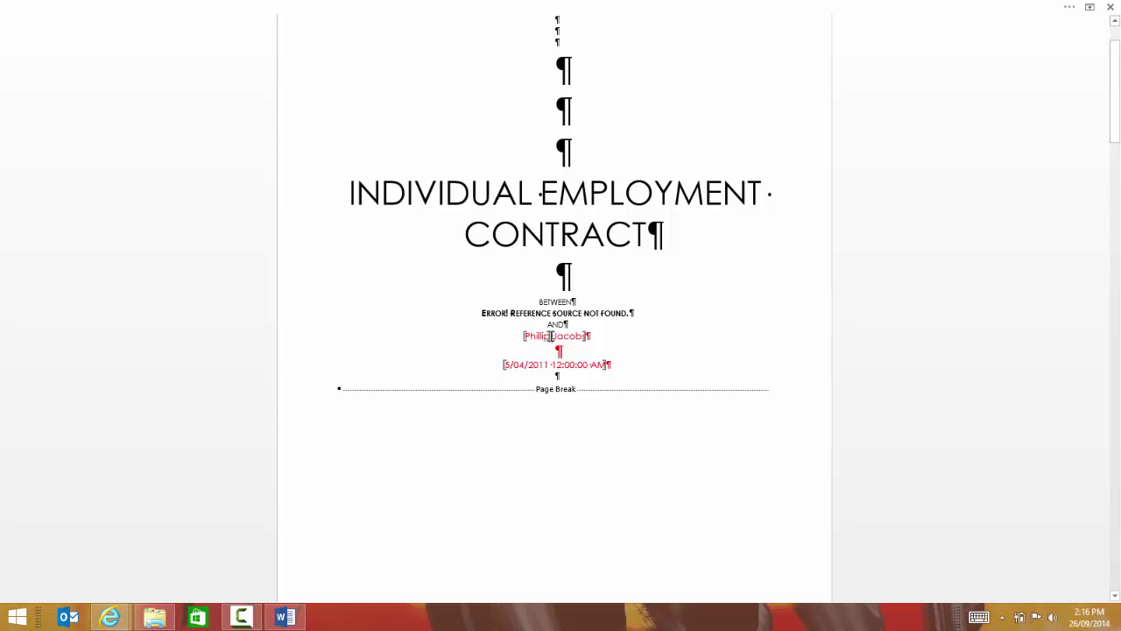
pyautogui.scroll(-3, 550, 335)
pyautogui.scroll(-5, 550, 336)
pyautogui.scroll(-1, 549, 337)
pyautogui.scroll(-1, 548, 341)
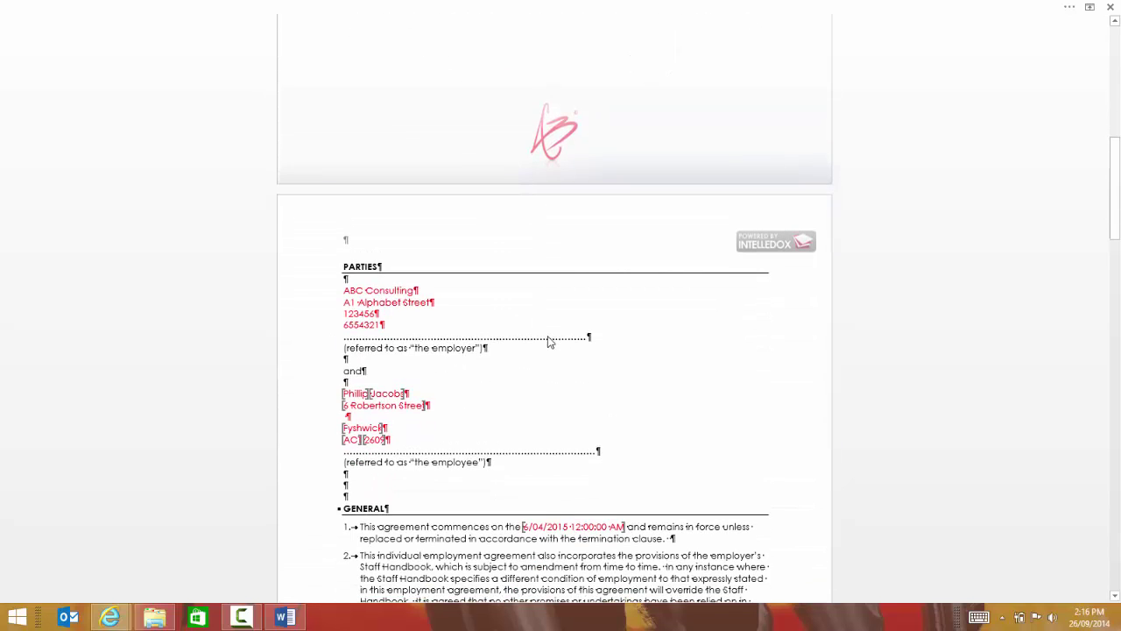
pyautogui.scroll(5, 549, 337)
pyautogui.scroll(3, 548, 337)
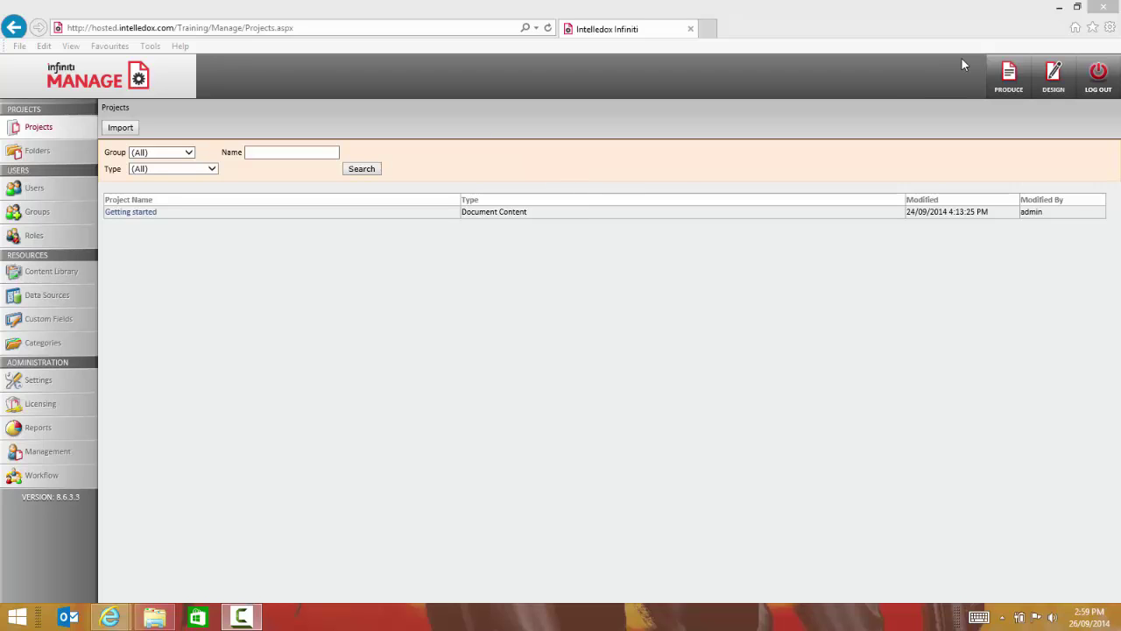
pyautogui.click(1007, 89)
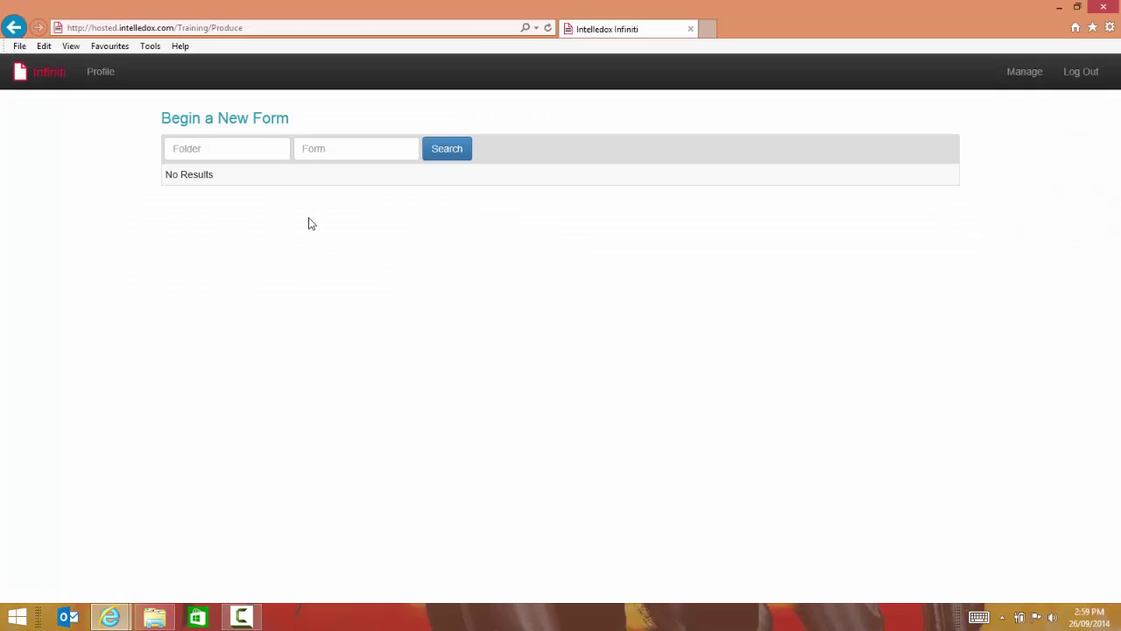
pyautogui.click(1031, 74)
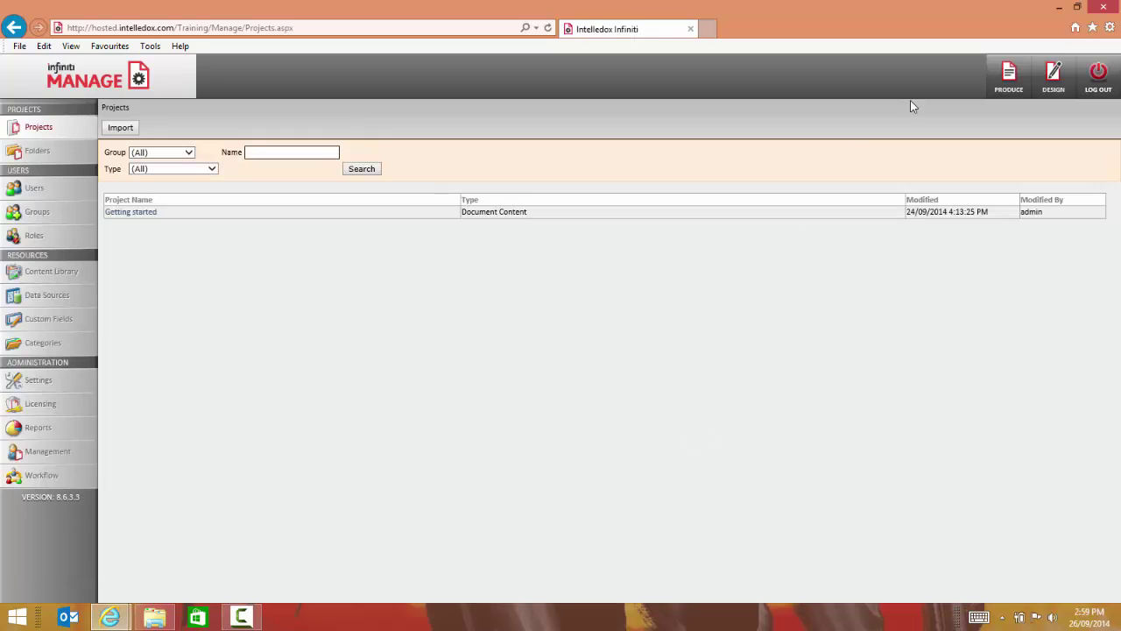
pyautogui.click(1013, 77)
pyautogui.click(1014, 75)
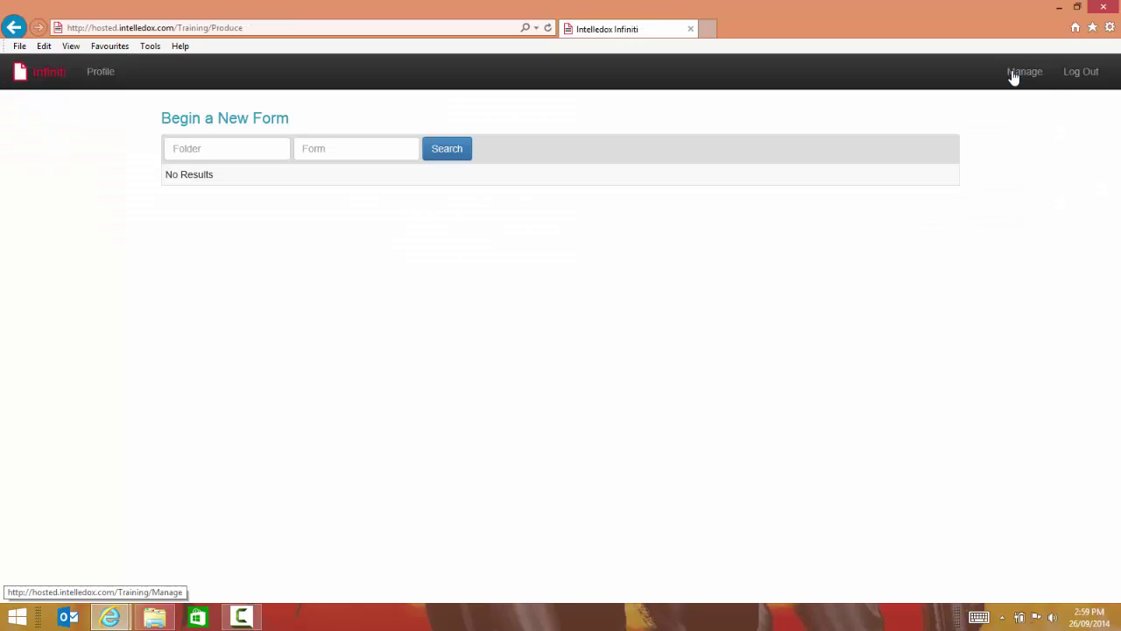
pyautogui.click(1013, 77)
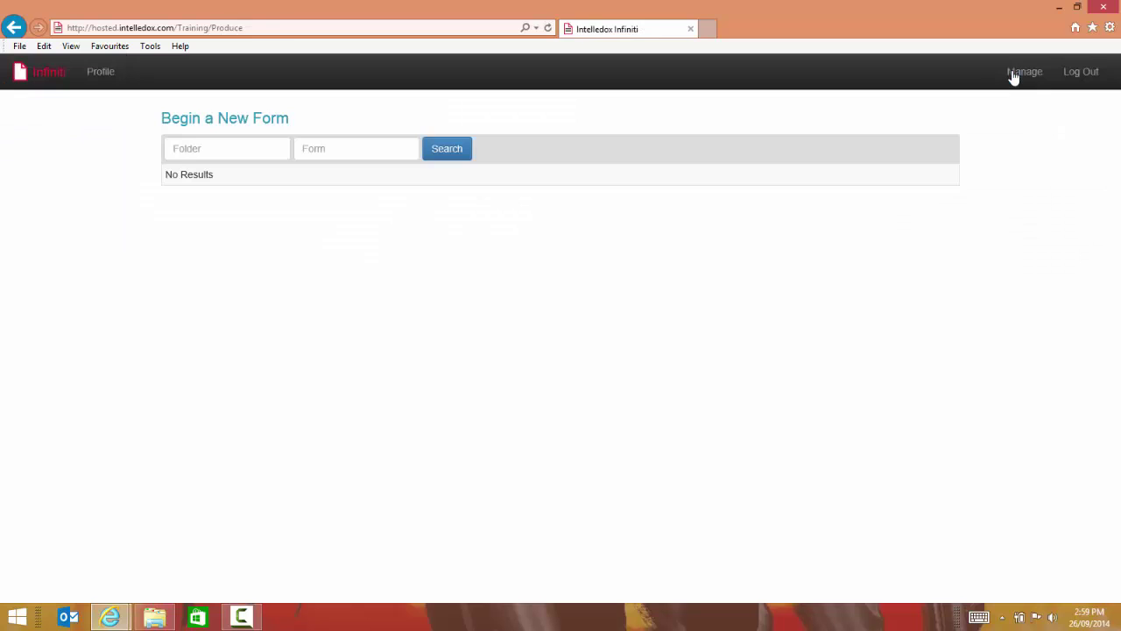
pyautogui.click(1013, 77)
pyautogui.click(1013, 77)
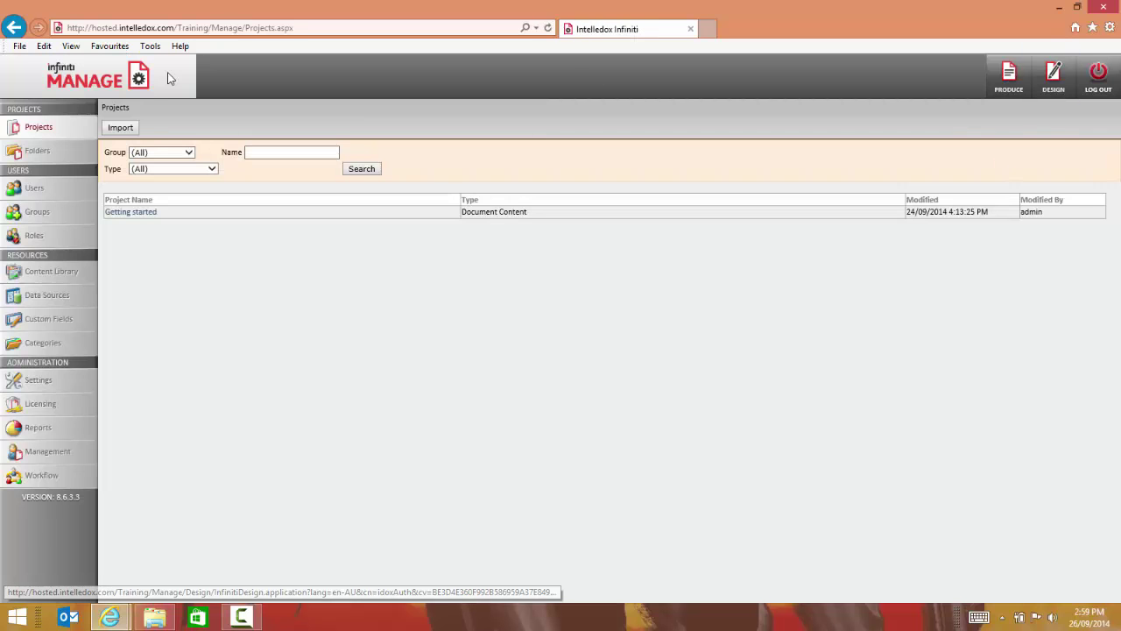
# Launch Infiniti Design and open the Getting started project from the database.
pyautogui.click(1053, 77)
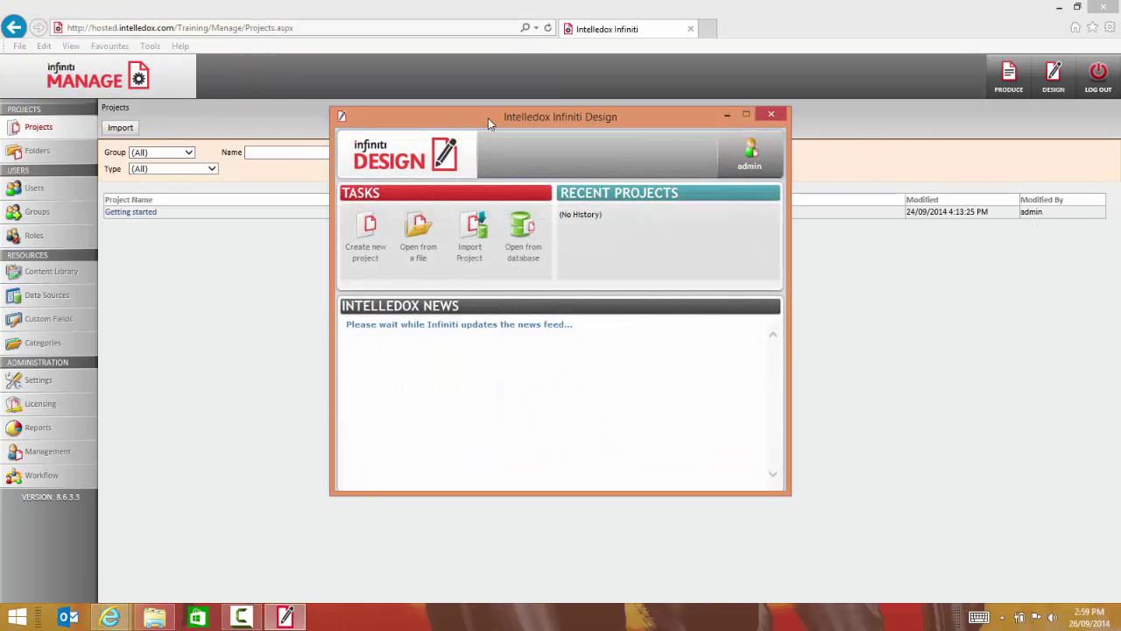
pyautogui.moveTo(488, 118); pyautogui.dragTo(562, 129)
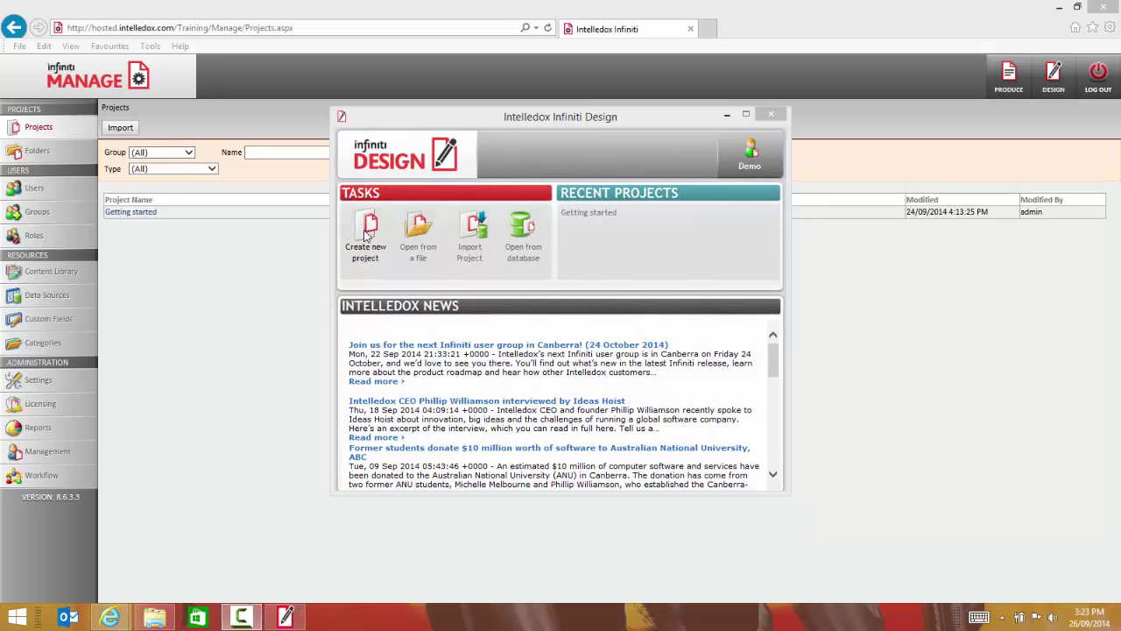
pyautogui.click(523, 229)
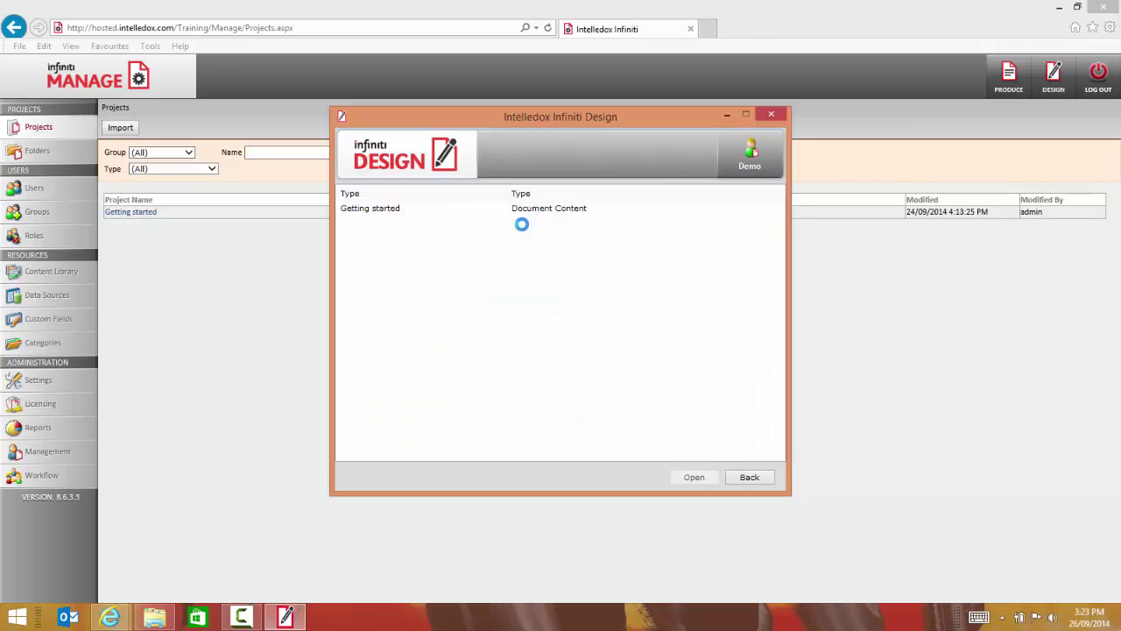
pyautogui.click(365, 215)
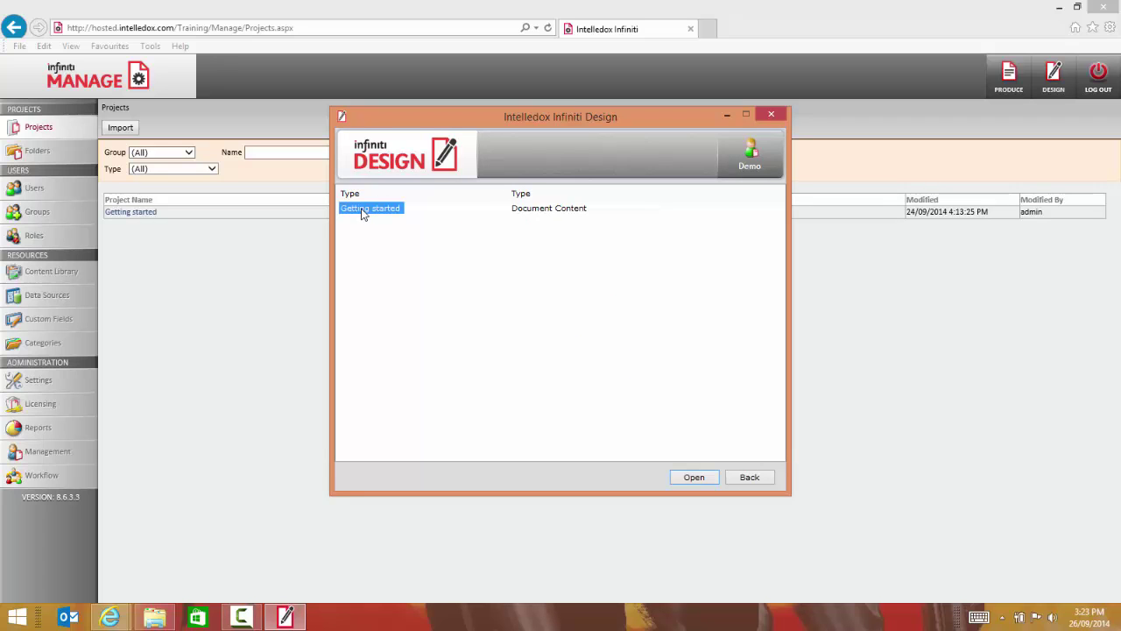
pyautogui.doubleClick(364, 215)
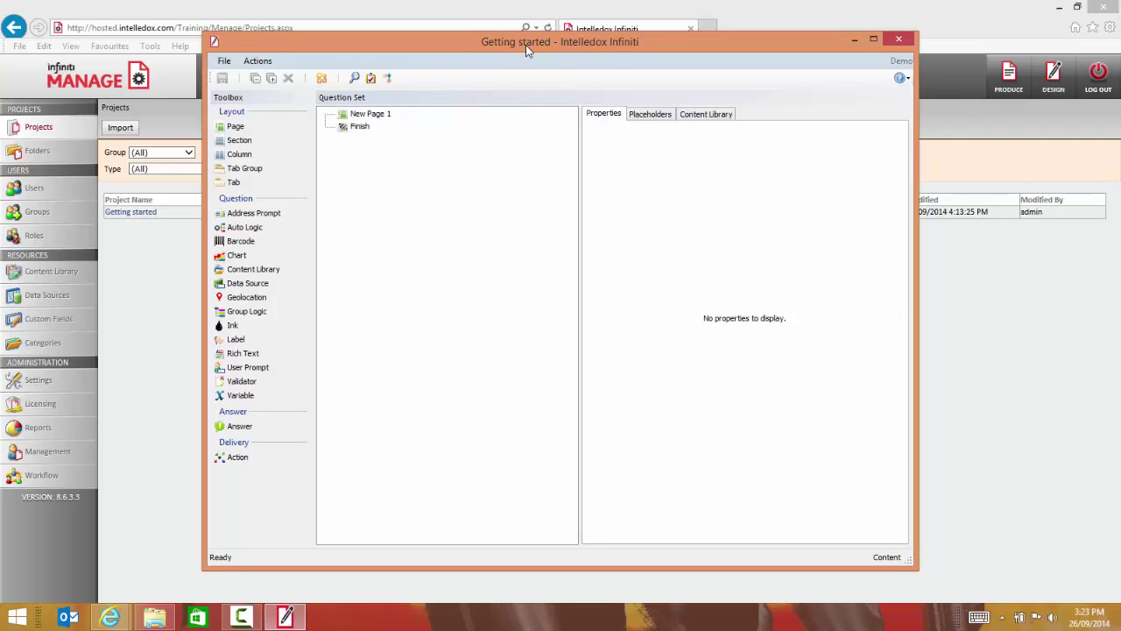
pyautogui.click(350, 116)
pyautogui.click(349, 127)
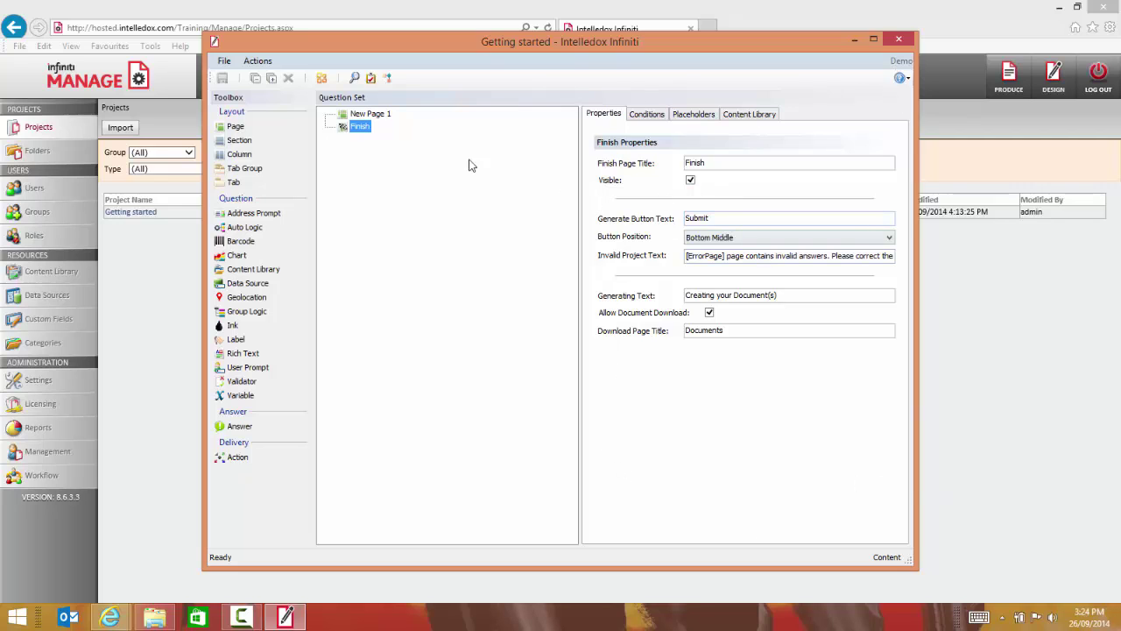
pyautogui.click(352, 115)
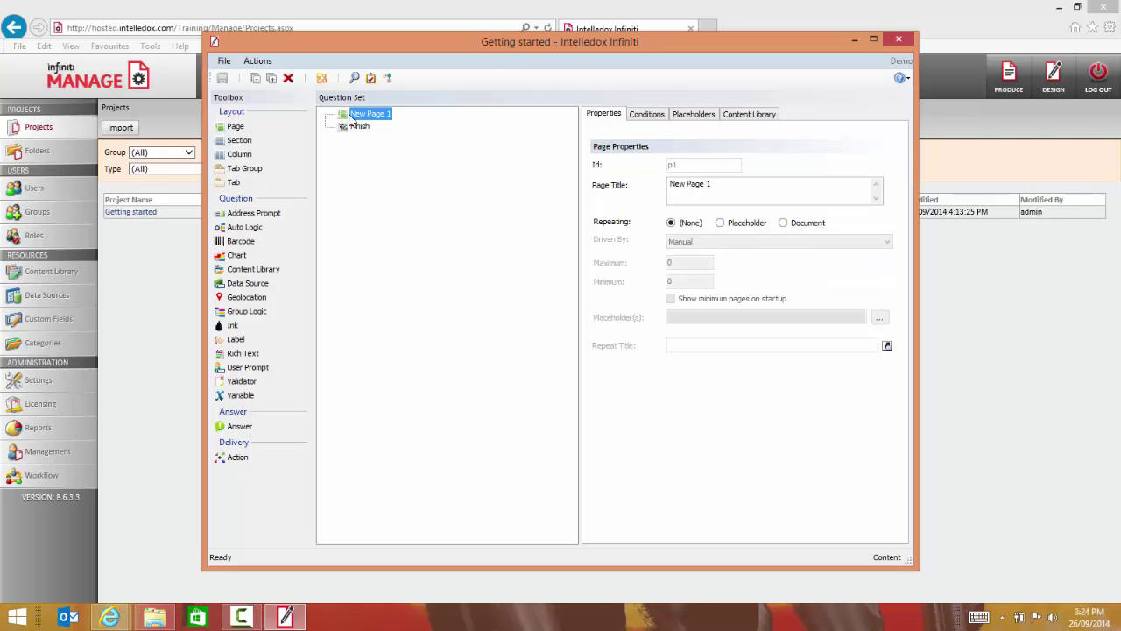
pyautogui.click(355, 127)
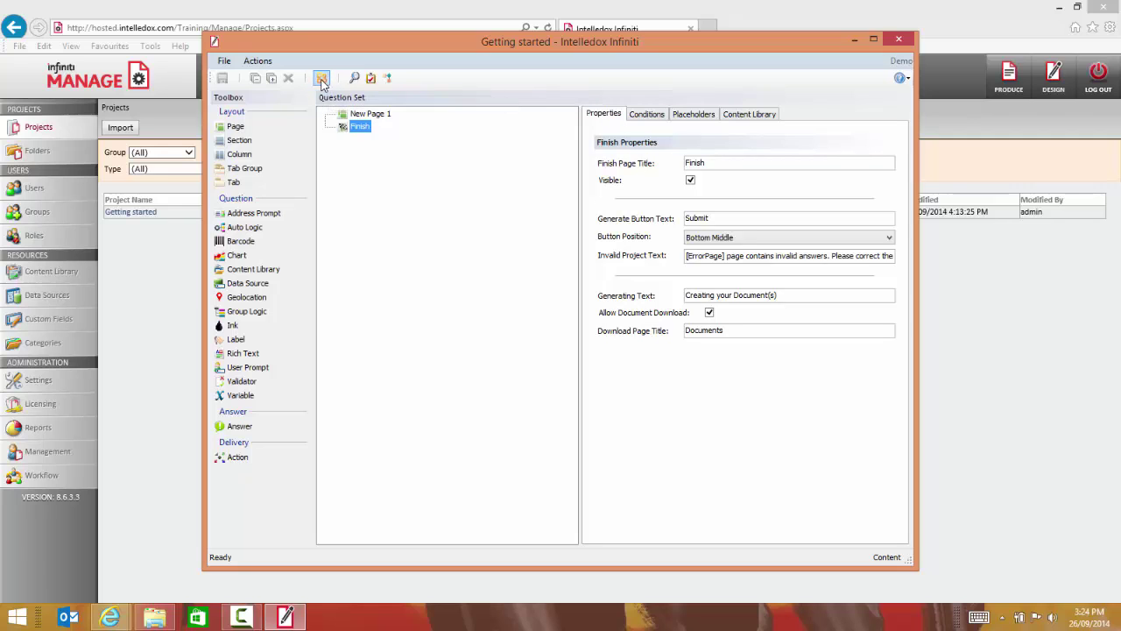
# Bring up the Best Books letter template in Word and select the customer name placeholder.
pyautogui.click(321, 81)
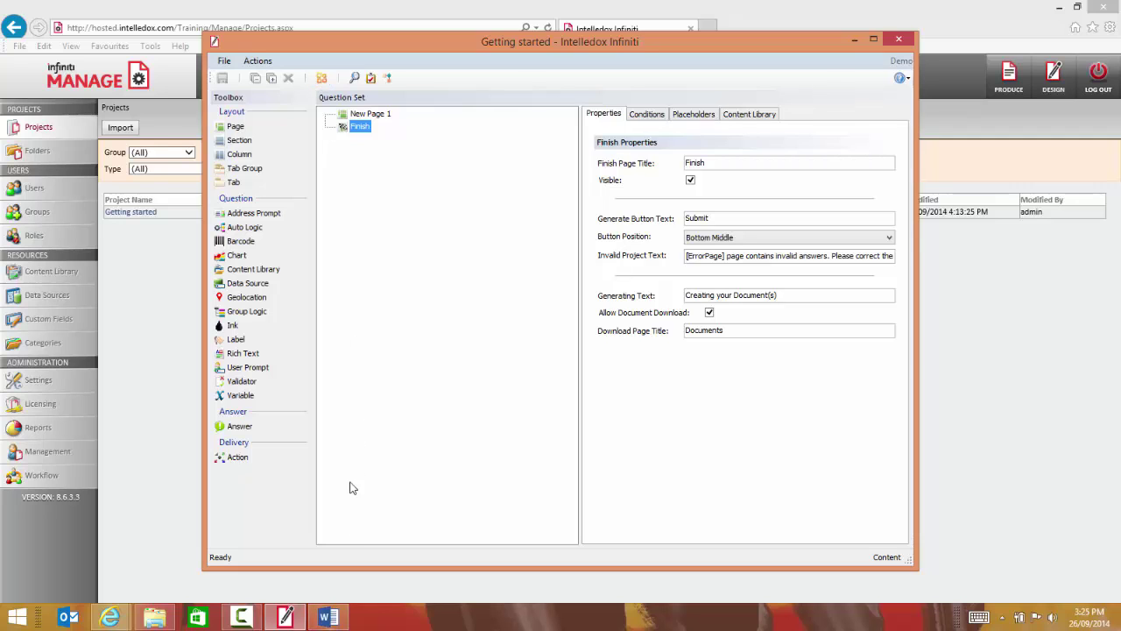
pyautogui.click(328, 617)
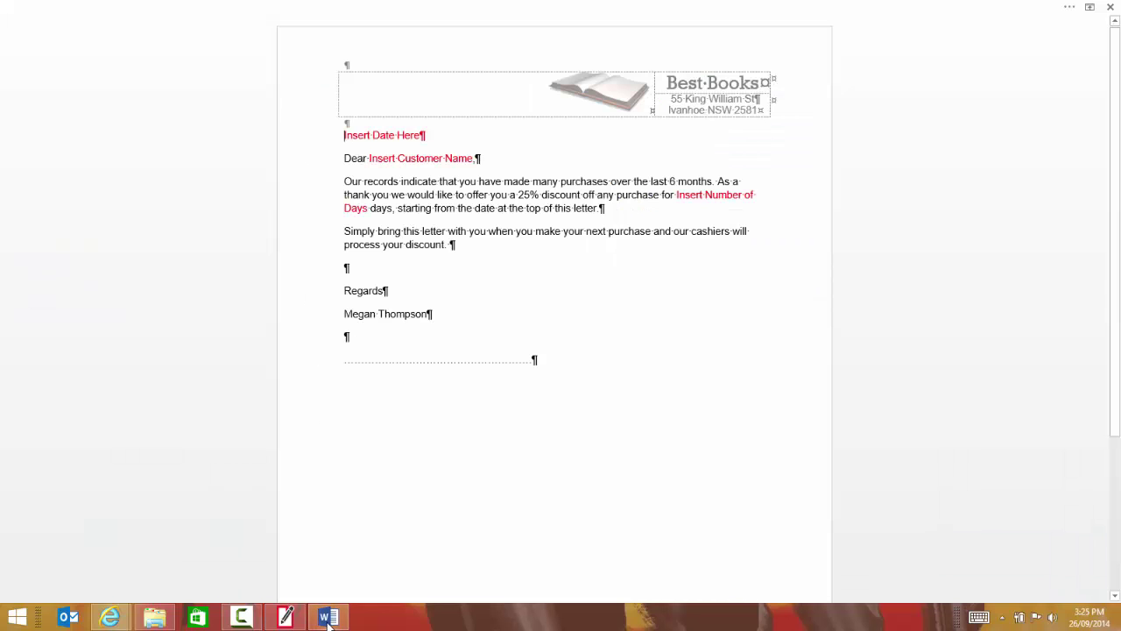
pyautogui.click(427, 157)
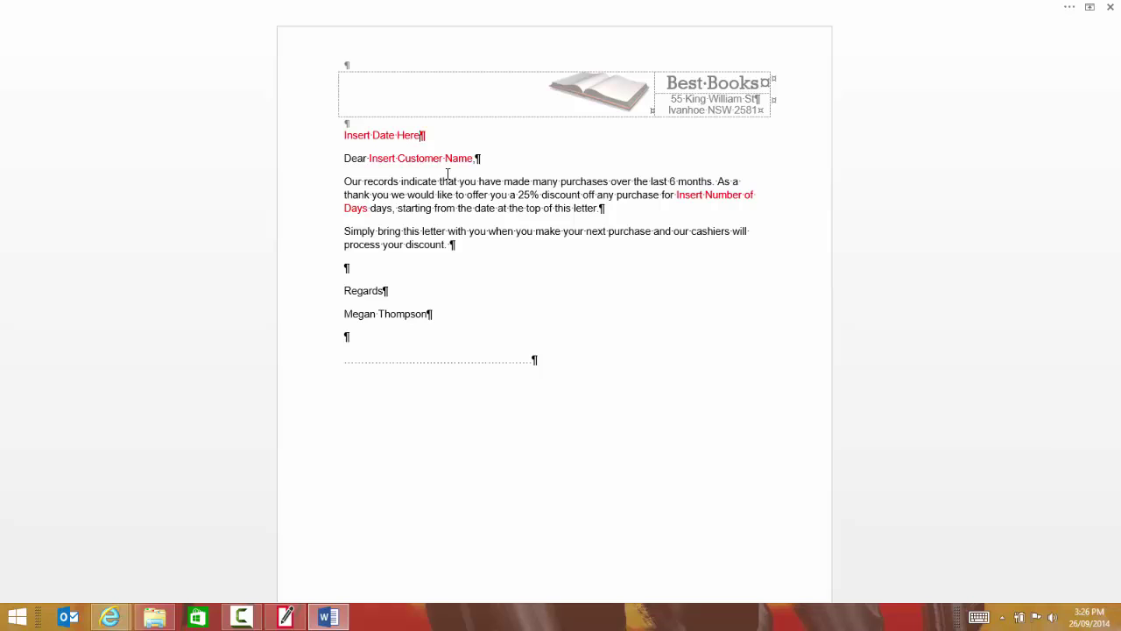
# Highlight the Insert Date Here, Insert Customer Name, Insert Number of Days and 25% discount texts.
pyautogui.click(353, 138)
pyautogui.click(405, 157)
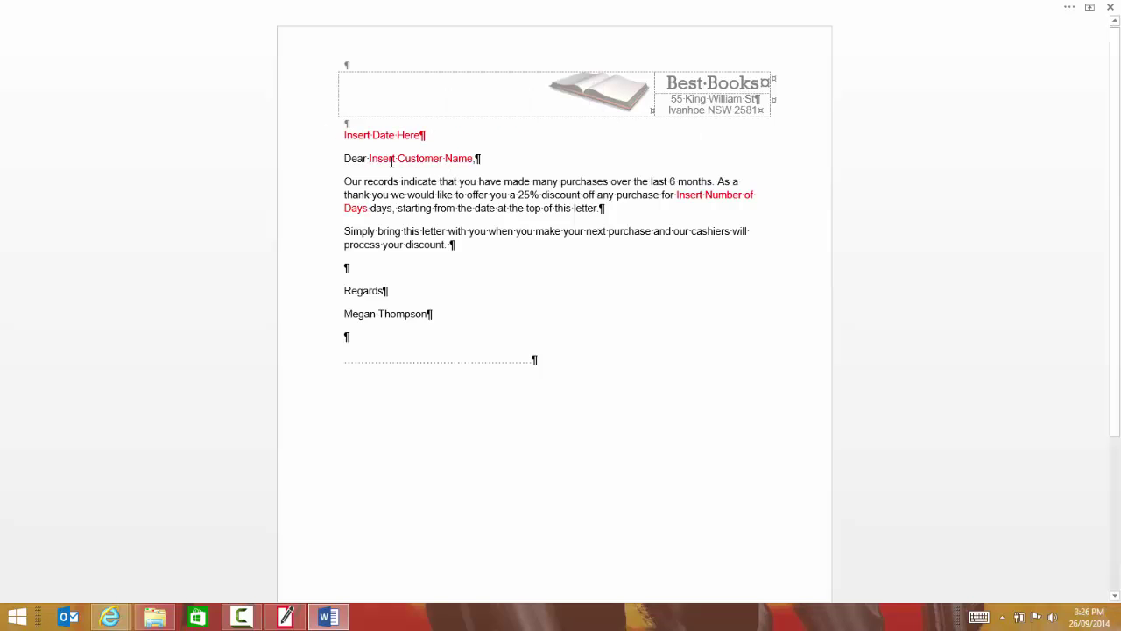
pyautogui.moveTo(394, 161); pyautogui.dragTo(473, 161)
pyautogui.click(669, 194)
pyautogui.moveTo(675, 195); pyautogui.dragTo(368, 210)
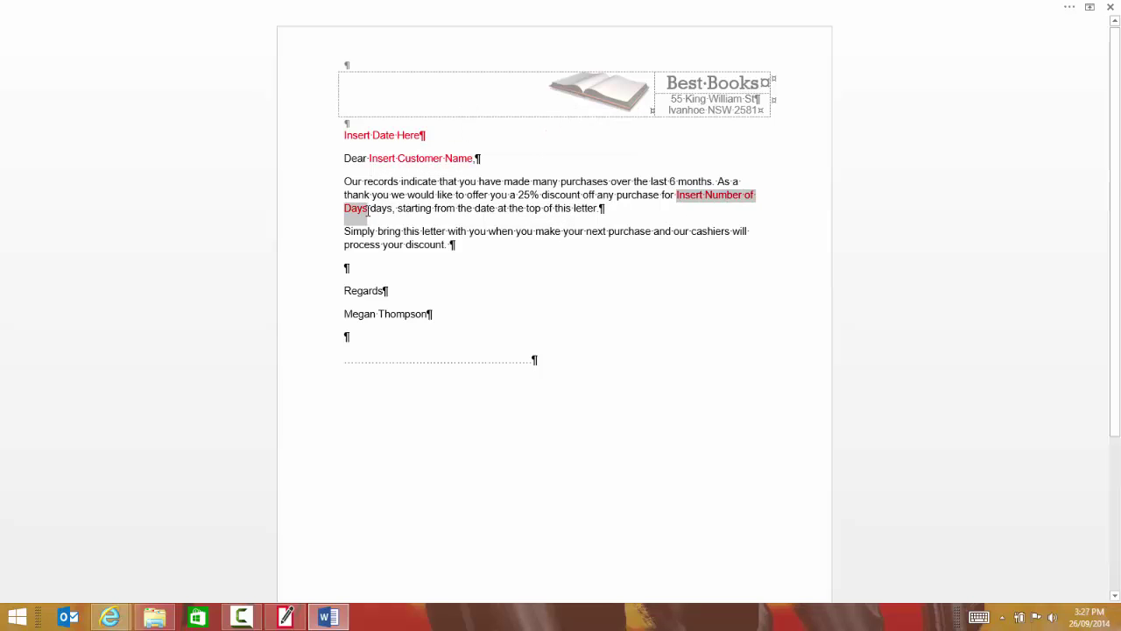
pyautogui.click(472, 208)
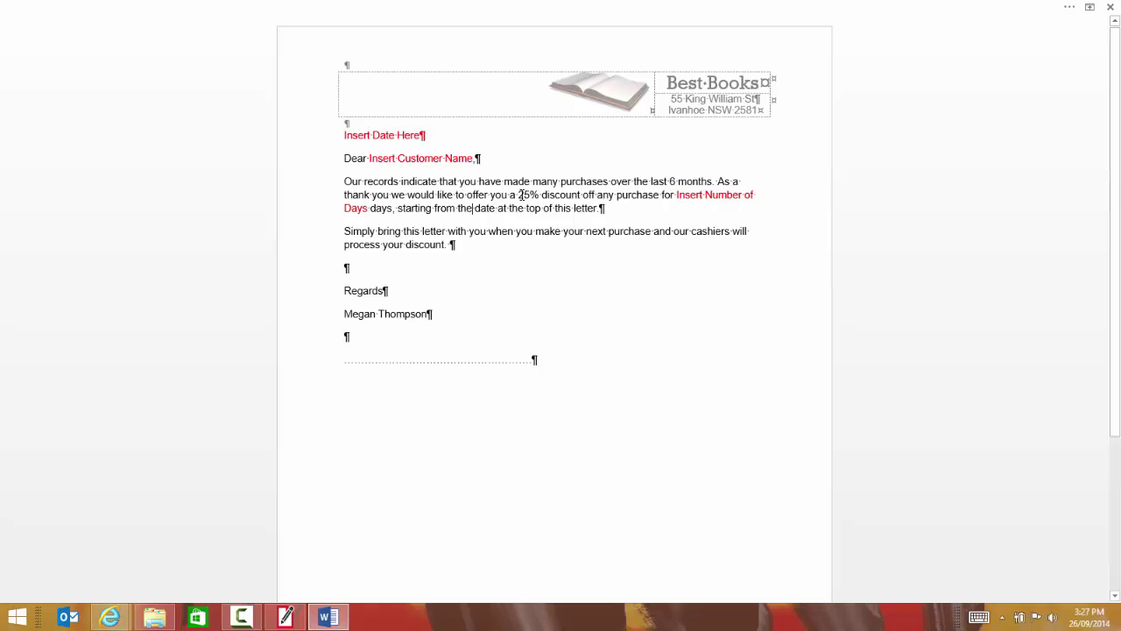
pyautogui.moveTo(519, 195); pyautogui.dragTo(582, 194)
pyautogui.click(576, 197)
pyautogui.hotkey('ctrl', 'Home')
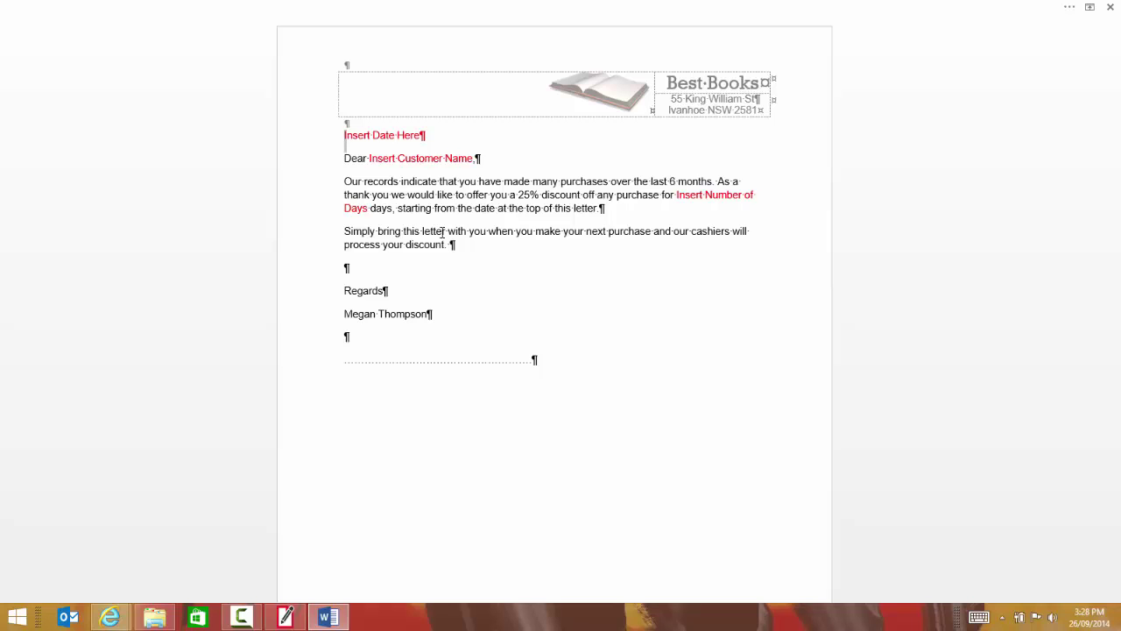
# Wrap the date line in double braces so it reads {{Insert Date Here}}.
pyautogui.hotkey('shift', 'Right')
pyautogui.hotkey('shift', 'Right')
pyautogui.hotkey('shift', 'Right')
pyautogui.hotkey('shift', 'Right')
pyautogui.hotkey('shift', 'Right')
pyautogui.hotkey('shift', 'Right')
pyautogui.hotkey('shift', 'Right')
pyautogui.hotkey('shift', 'Right')
pyautogui.hotkey('shift', 'Right')
pyautogui.hotkey('shift', 'Left')
pyautogui.press('Left')
pyautogui.write('{')
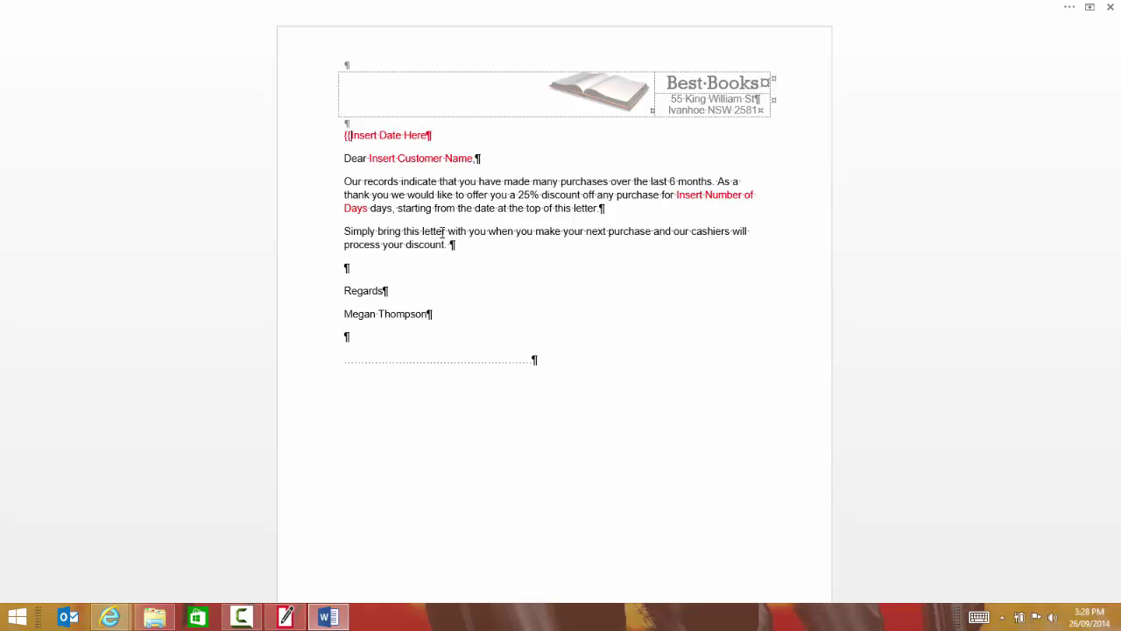
pyautogui.moveTo(347, 135); pyautogui.dragTo(447, 132)
pyautogui.press('Right')
pyautogui.press('Right')
pyautogui.press('Right')
pyautogui.press('Right')
pyautogui.press('Right')
pyautogui.write('}}')
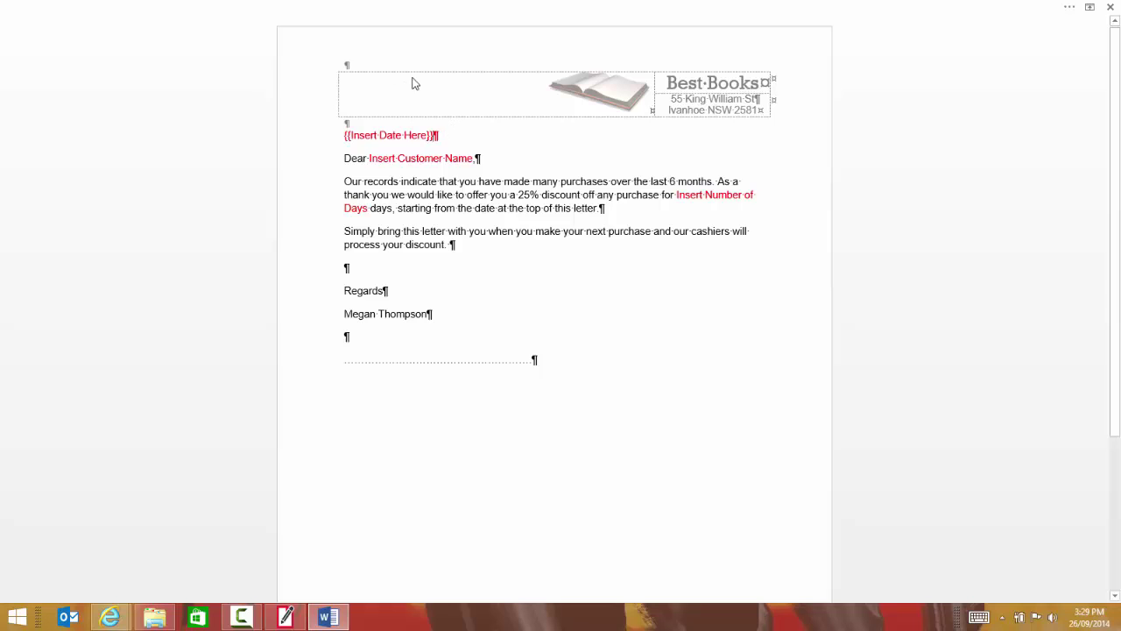
pyautogui.moveTo(620, 7)
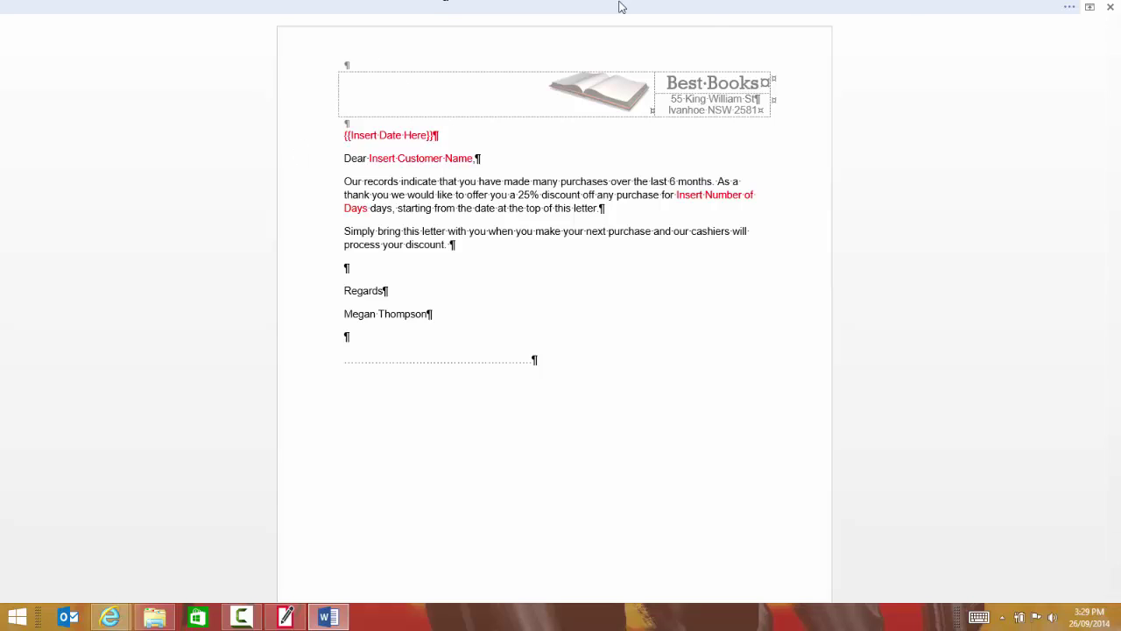
# Toggle the Show/Hide ¶ formatting marks off and back on.
pyautogui.click(1043, 7)
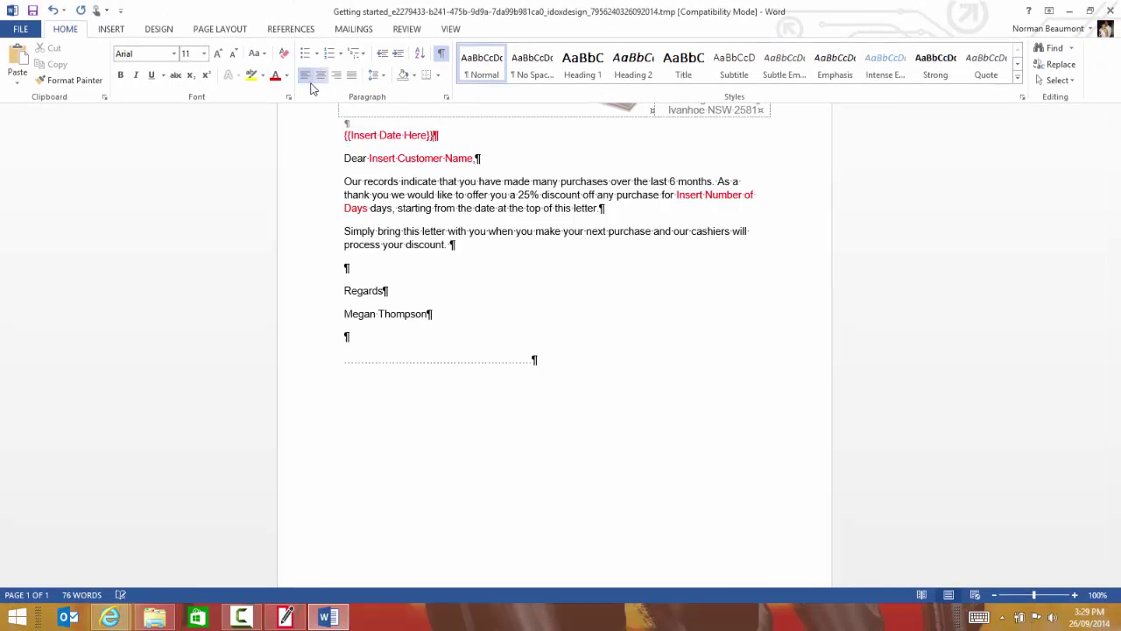
pyautogui.click(444, 56)
pyautogui.moveTo(1010, 4)
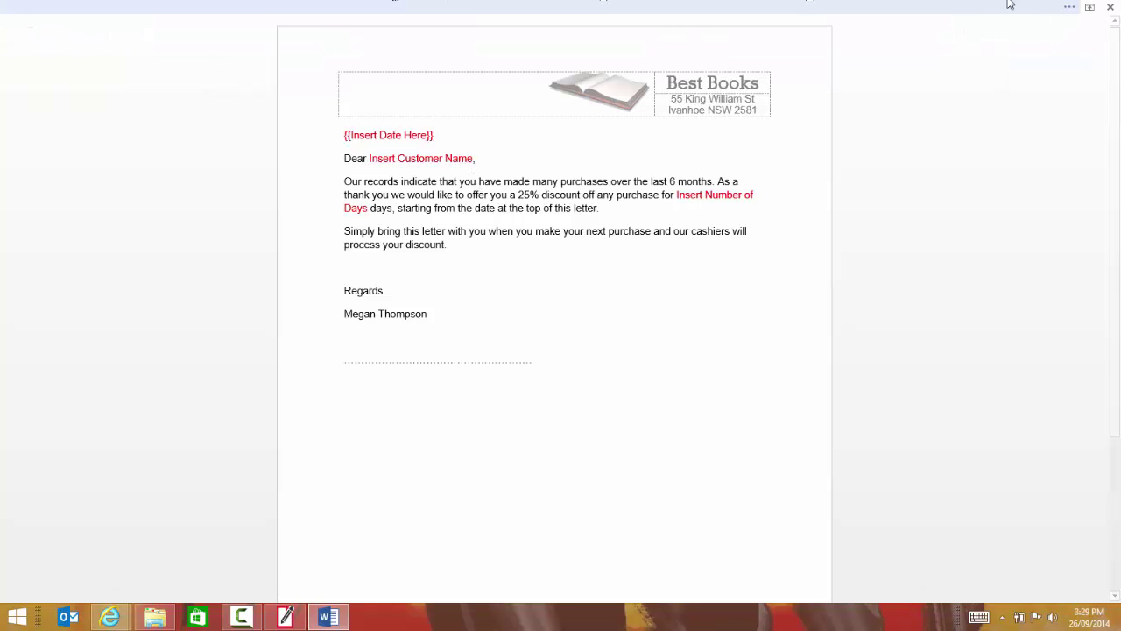
pyautogui.click(1069, 10)
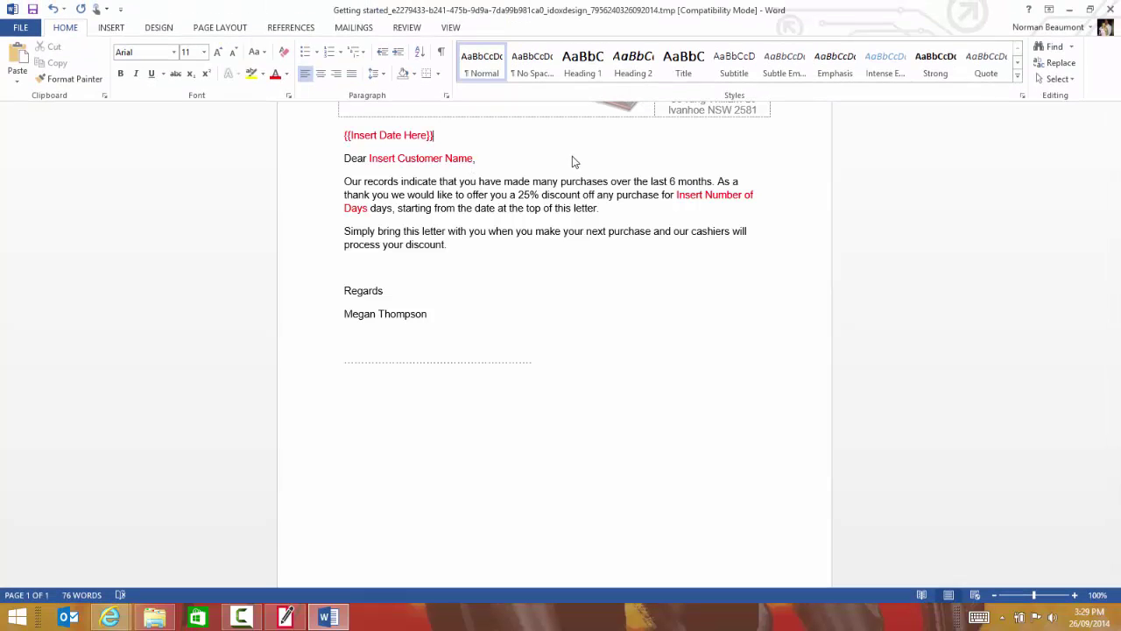
pyautogui.click(444, 56)
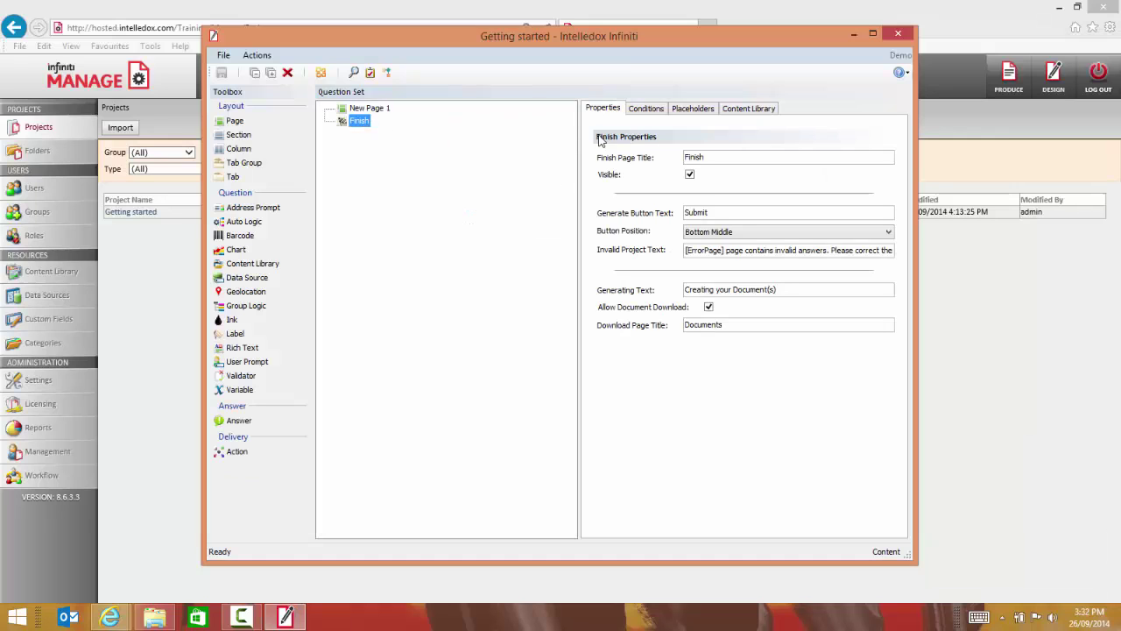
# Expand Getting started under Placeholders and review {{Insert Number of Days}}, {{InsertDateHere}} and {{InsertCustomerName}}.
pyautogui.click(699, 109)
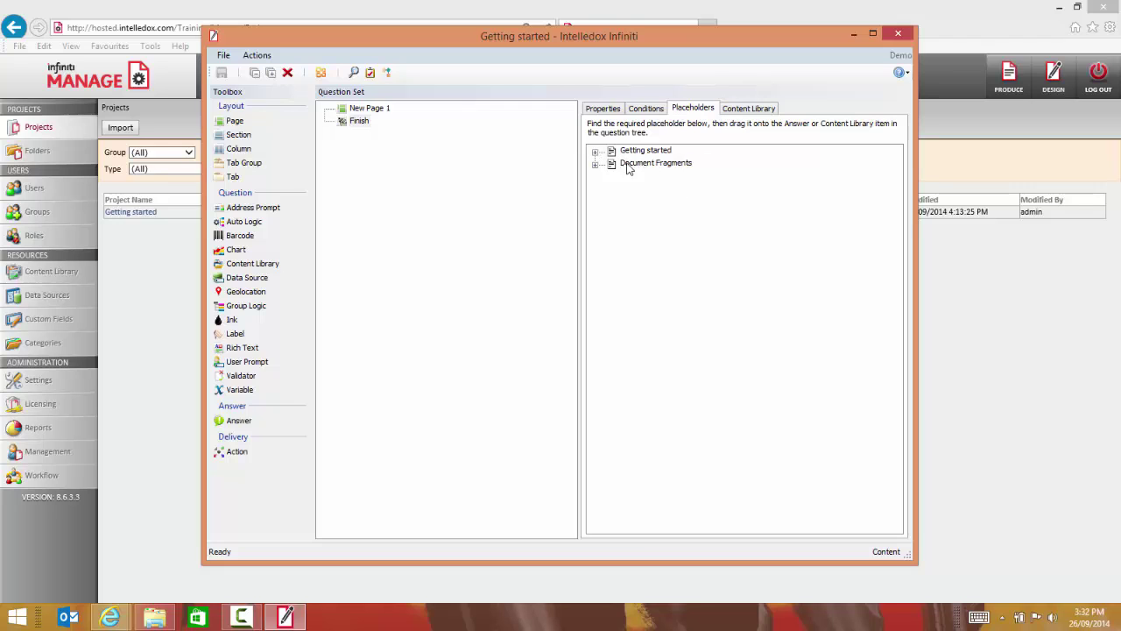
pyautogui.click(596, 151)
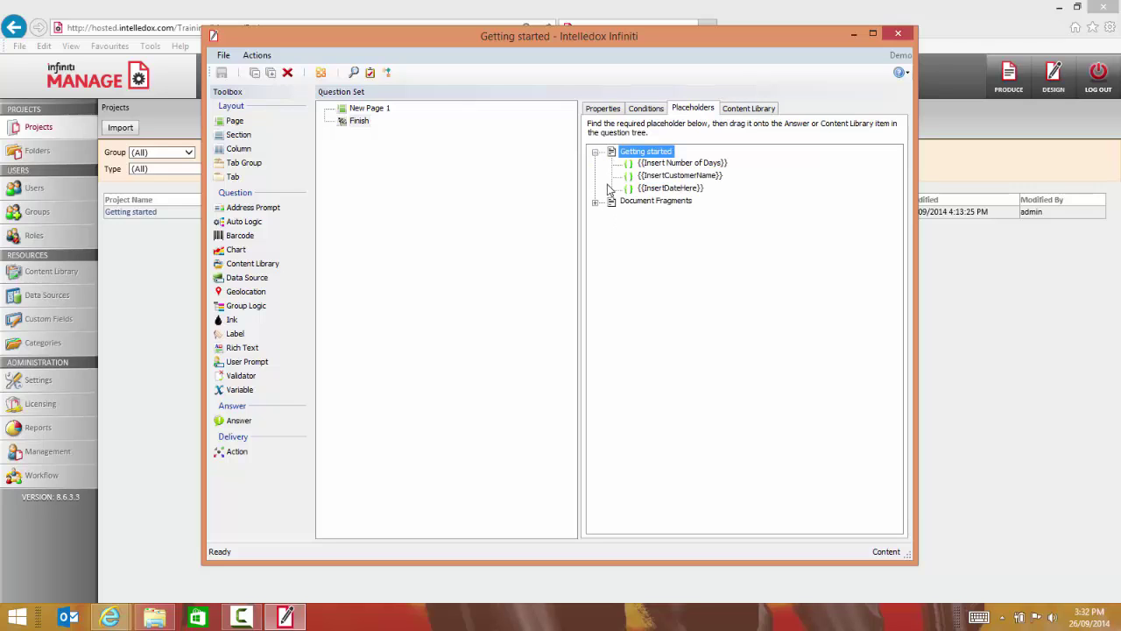
pyautogui.click(659, 163)
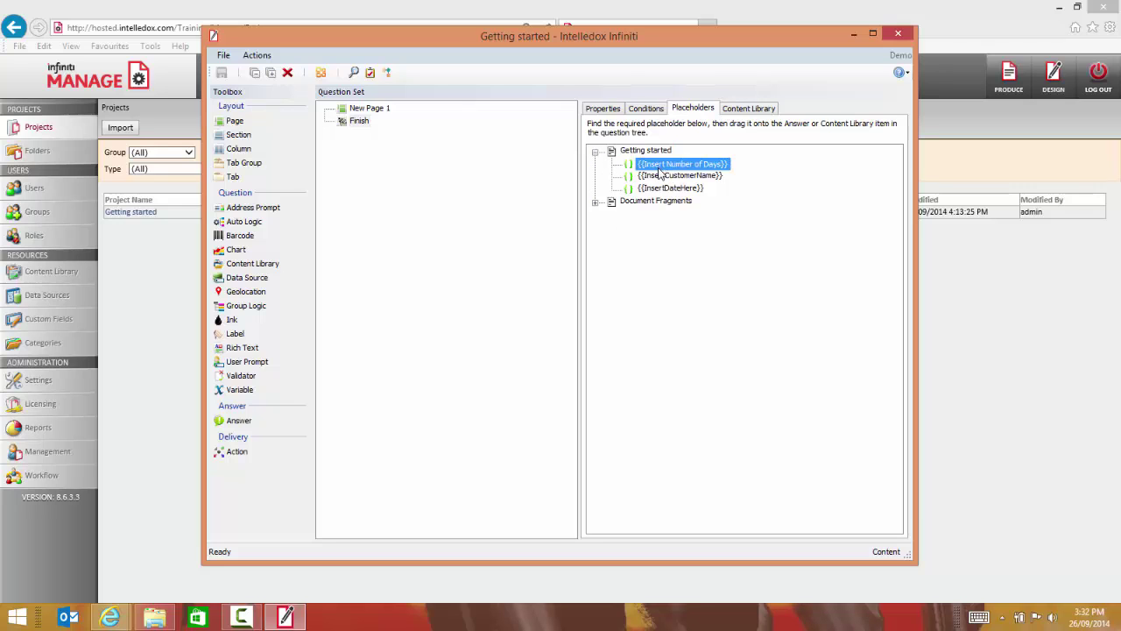
pyautogui.click(658, 175)
pyautogui.click(659, 178)
pyautogui.click(659, 177)
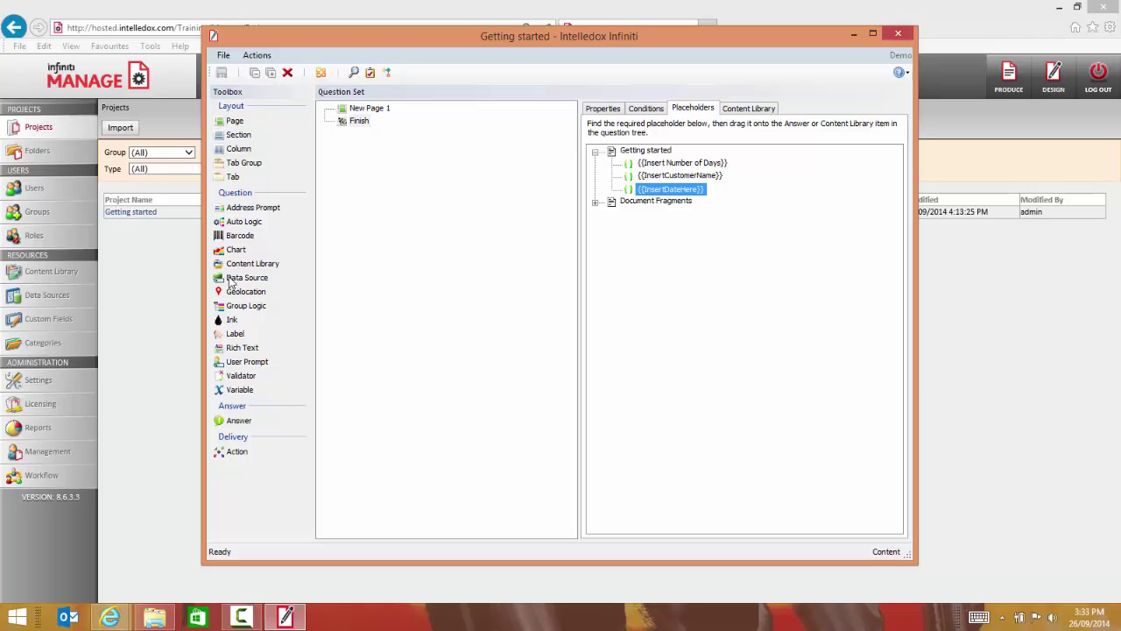
pyautogui.click(595, 109)
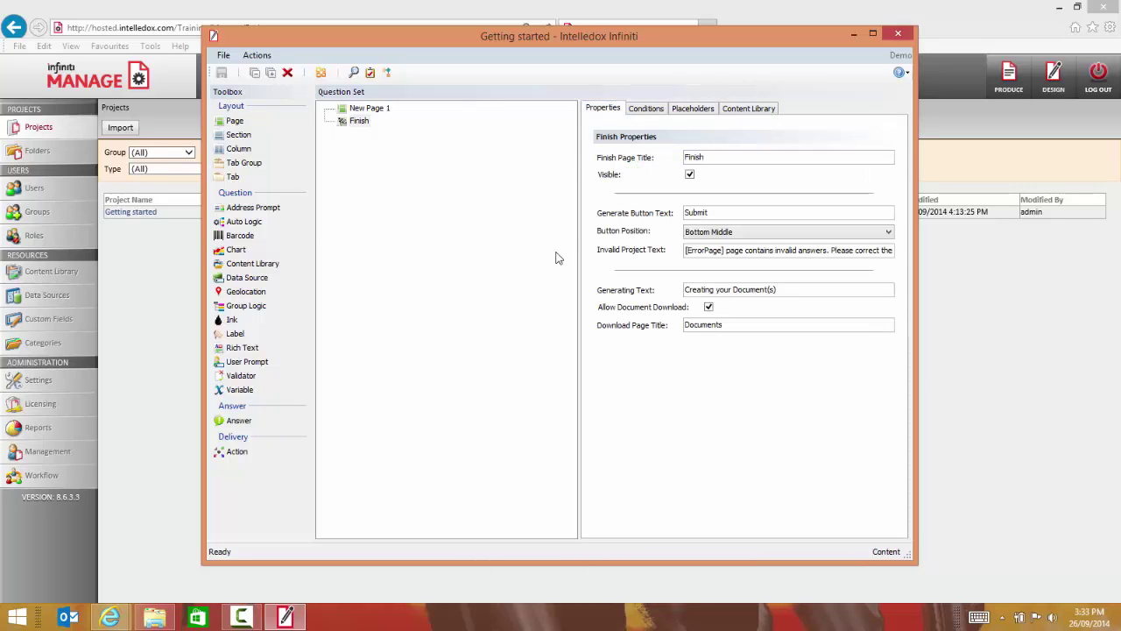
pyautogui.click(692, 108)
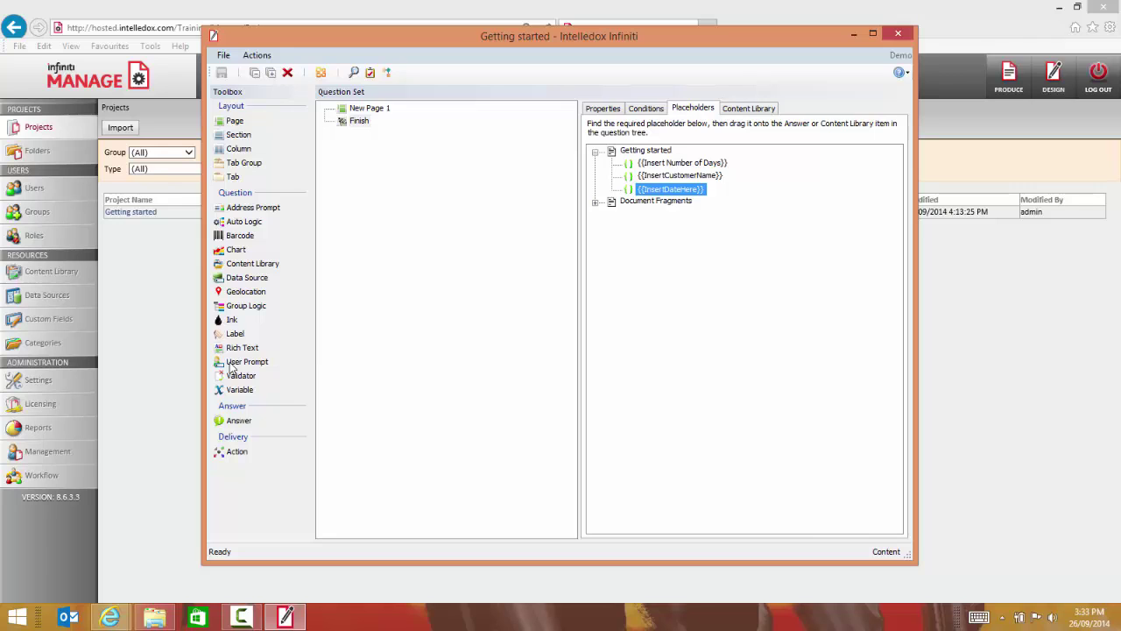
# Drop a User Prompt from the Toolbox onto New Page 1.
pyautogui.moveTo(220, 366); pyautogui.dragTo(350, 116)
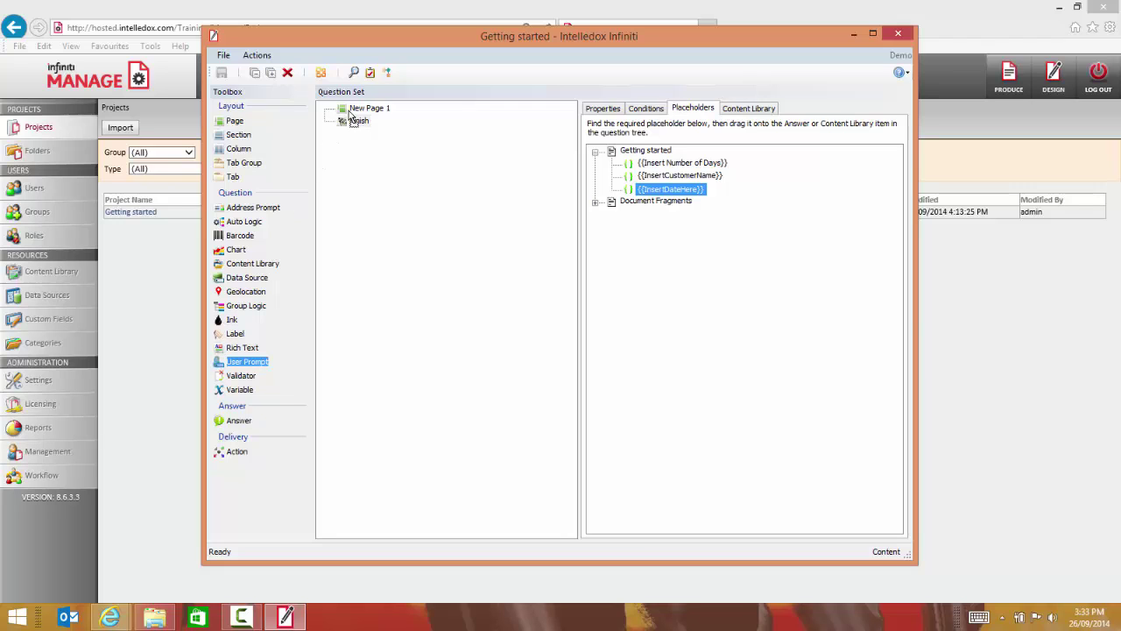
pyautogui.moveTo(348, 112); pyautogui.dragTo(347, 110)
pyautogui.moveTo(347, 112); pyautogui.dragTo(348, 114)
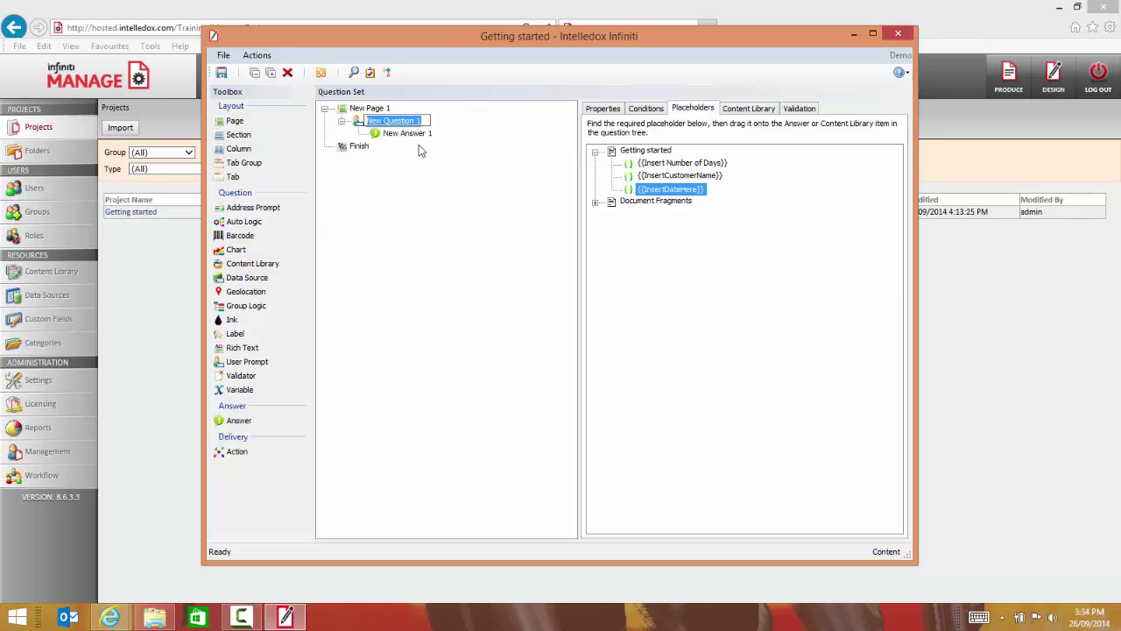
# Inspect the properties of New Page 1, New Question 1 and New Answer 1.
pyautogui.click(602, 108)
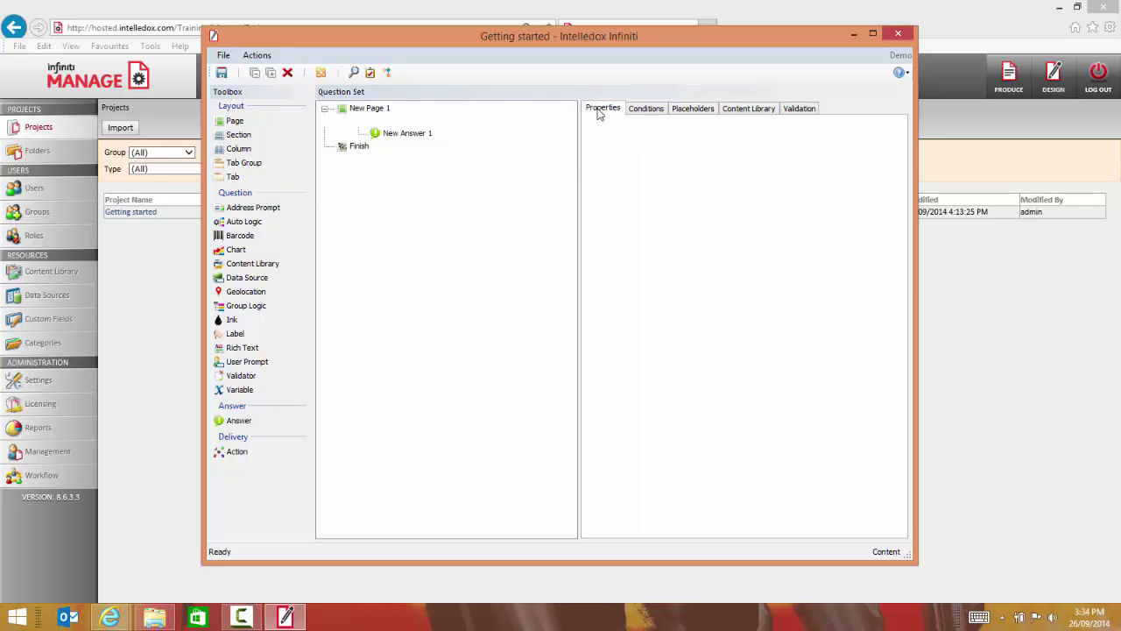
pyautogui.click(364, 109)
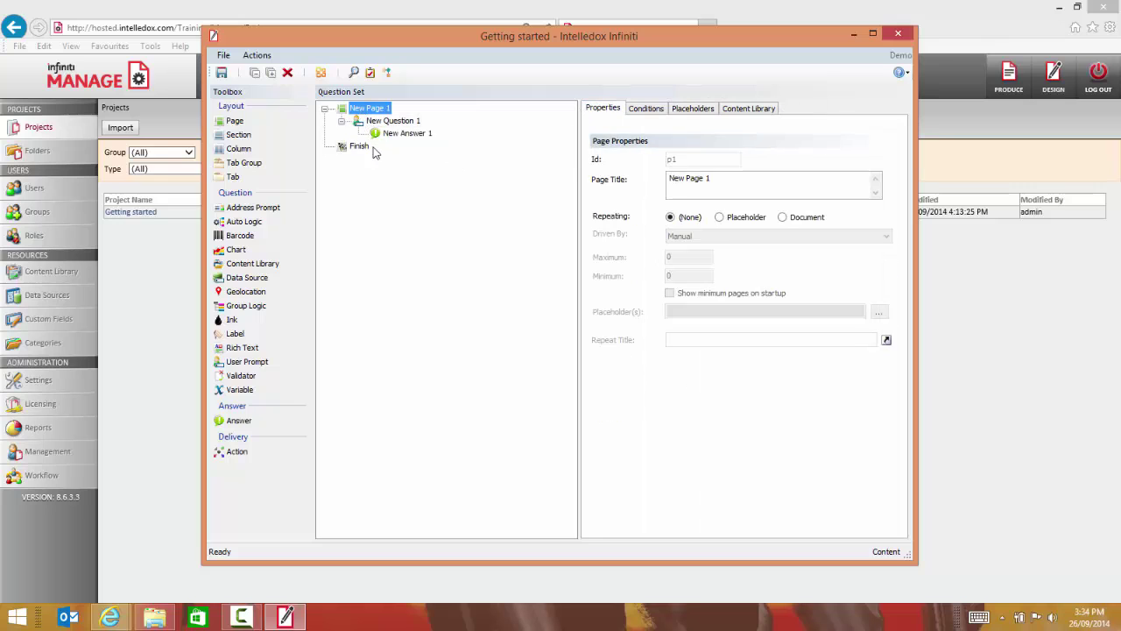
pyautogui.click(370, 122)
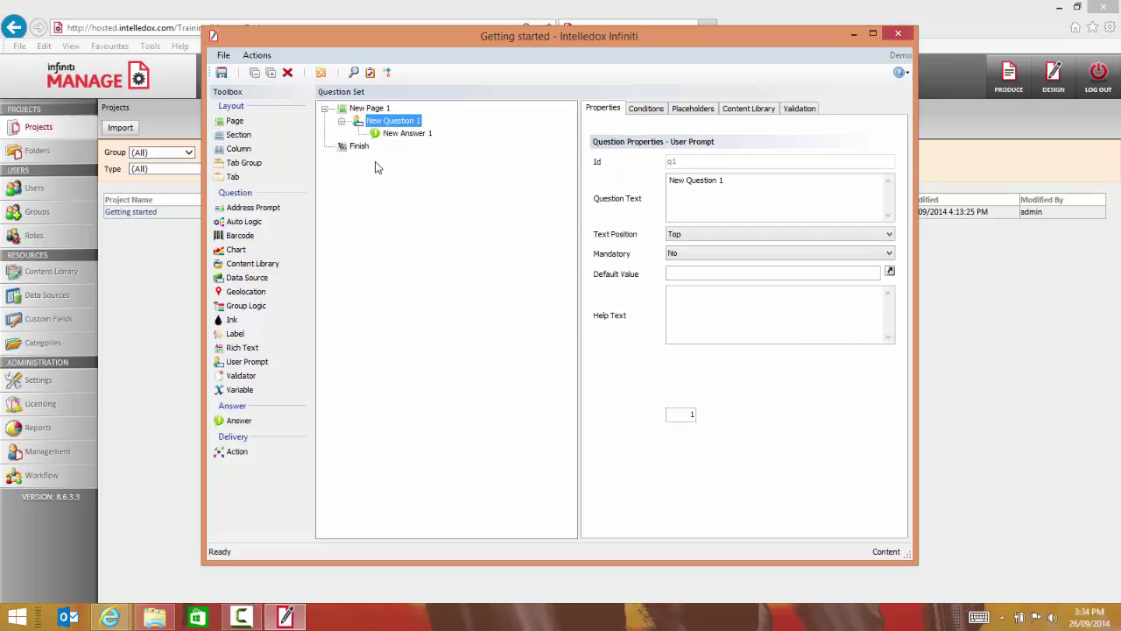
pyautogui.click(396, 133)
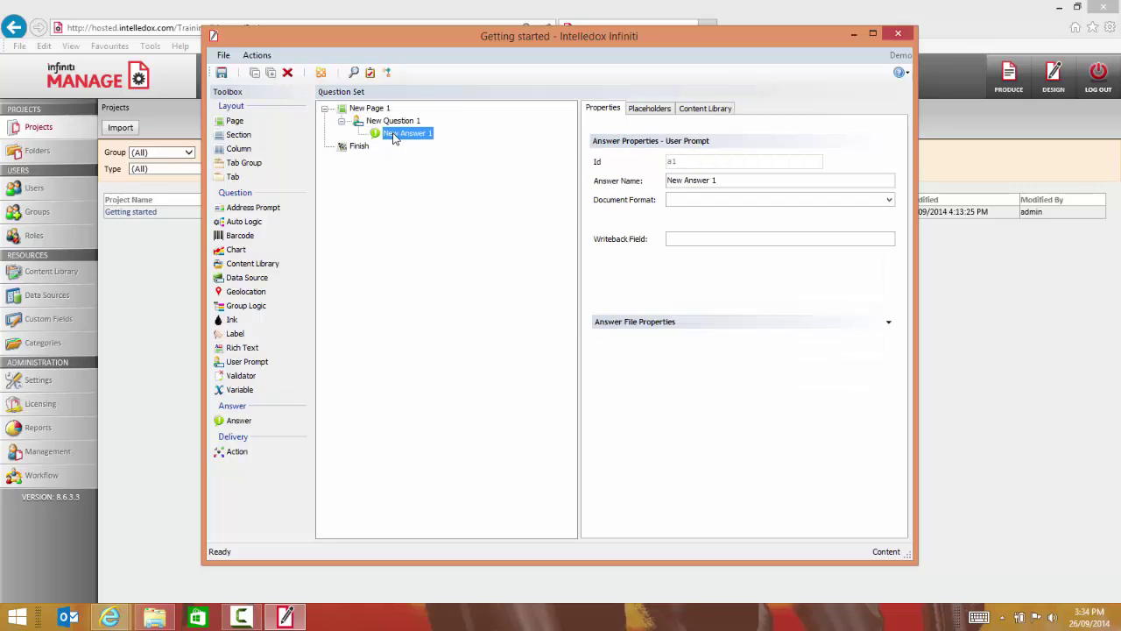
pyautogui.click(389, 123)
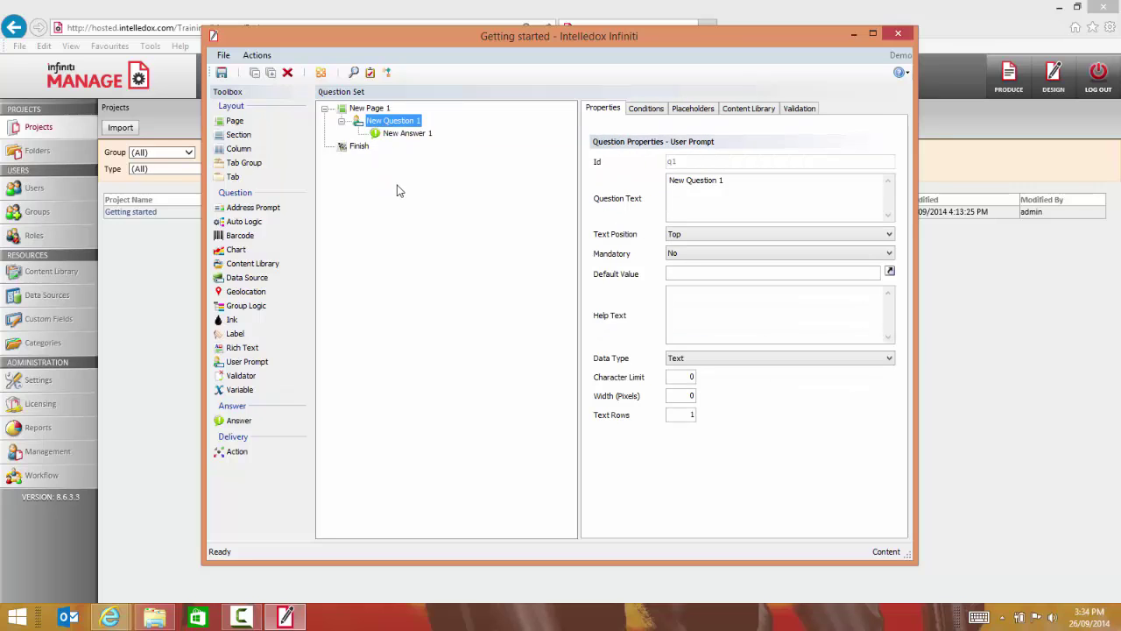
# Review the placeholder list and the page, question, answer and Finish properties.
pyautogui.click(693, 108)
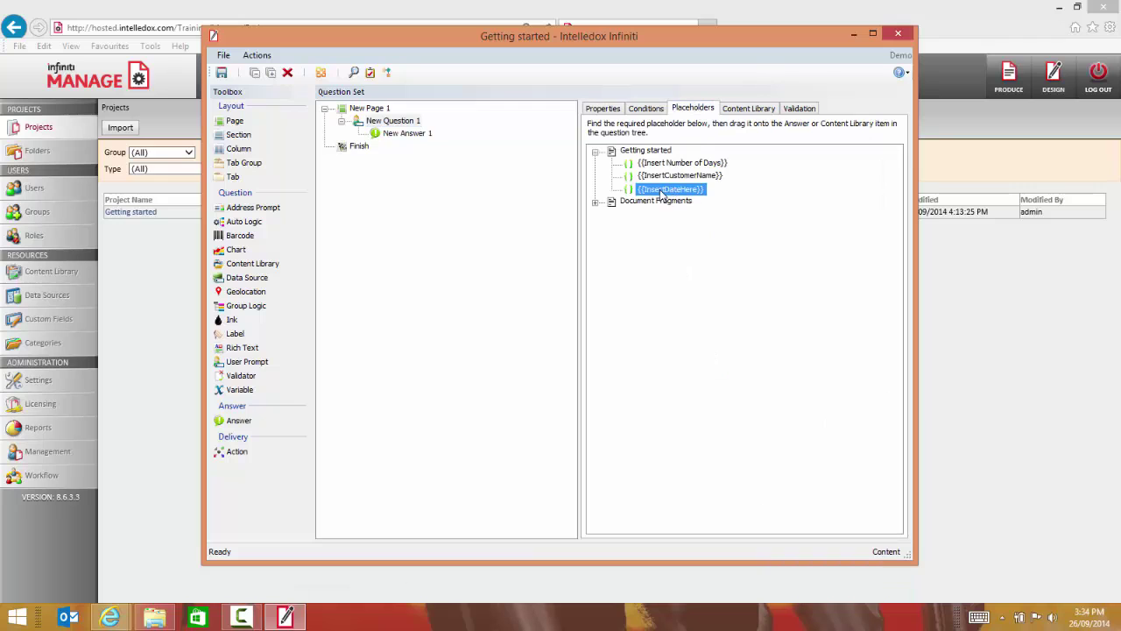
pyautogui.click(604, 108)
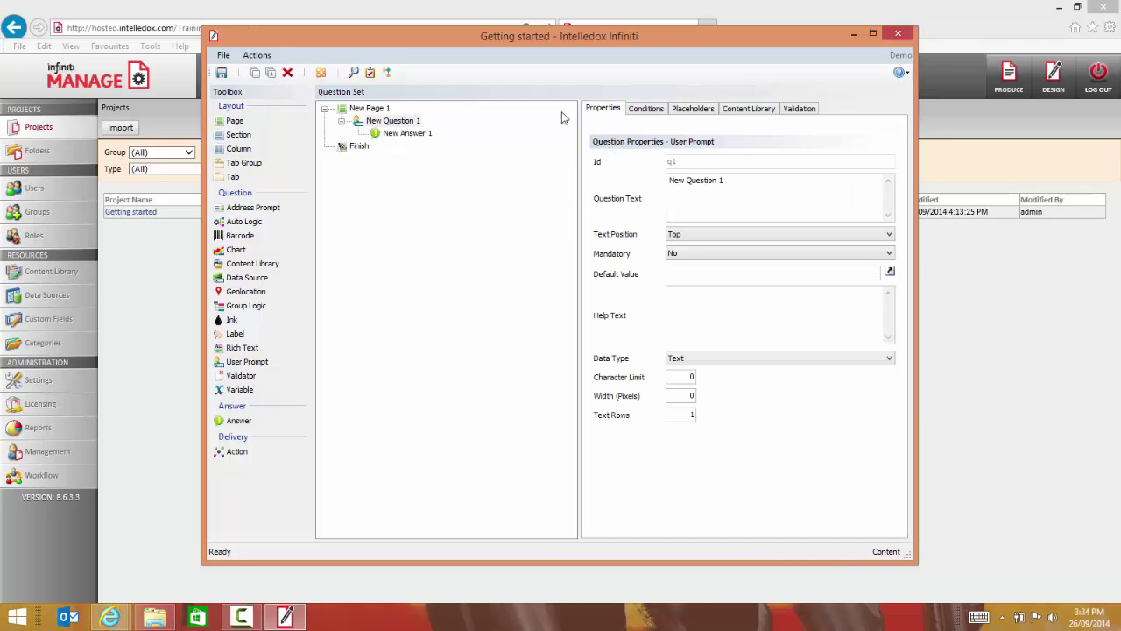
pyautogui.click(390, 121)
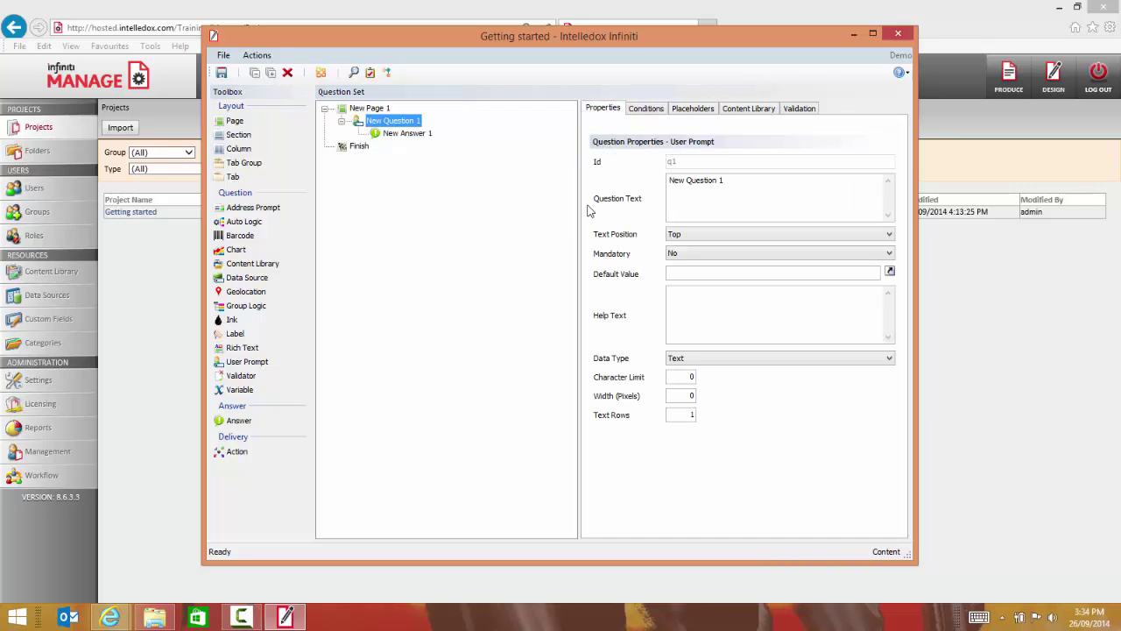
pyautogui.click(720, 208)
pyautogui.hotkey('ctrl', 'a')
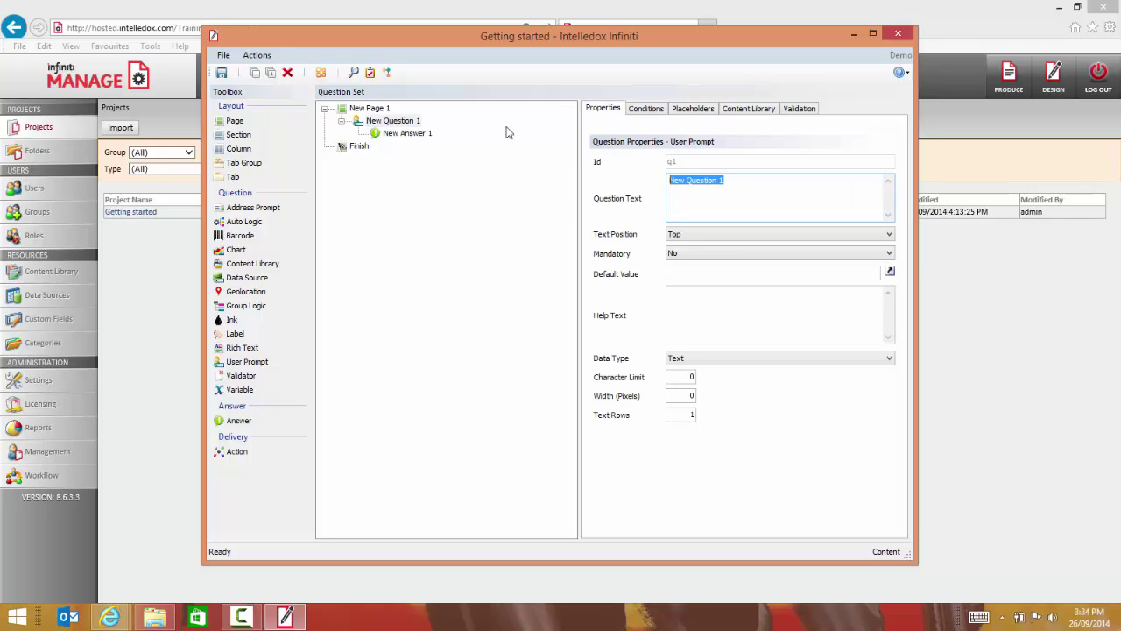
pyautogui.click(355, 109)
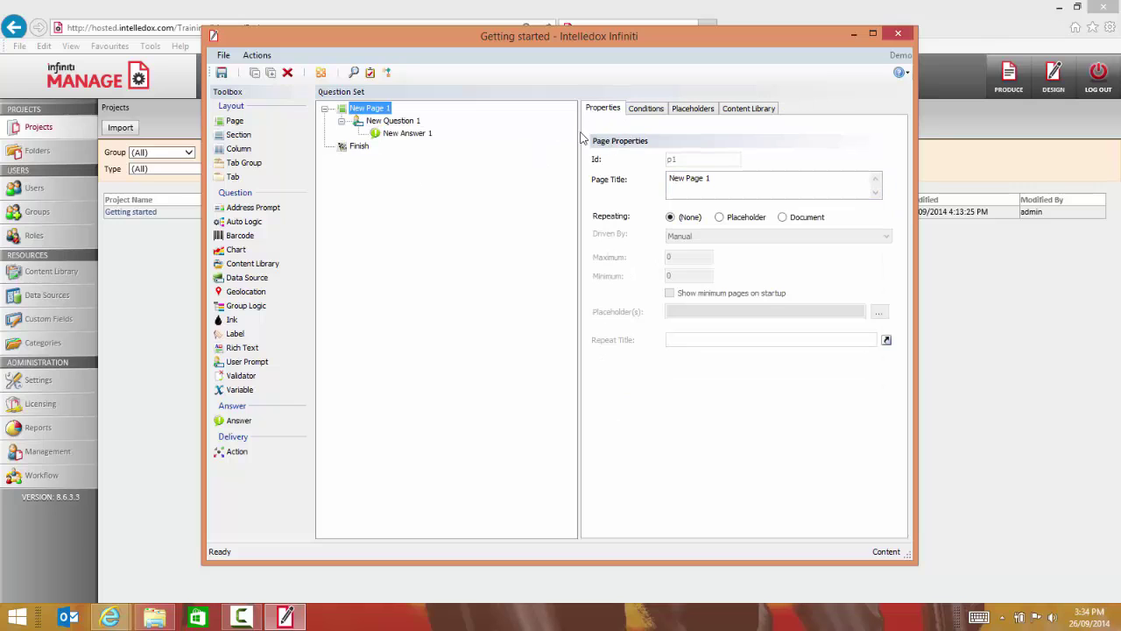
pyautogui.click(372, 120)
pyautogui.click(406, 133)
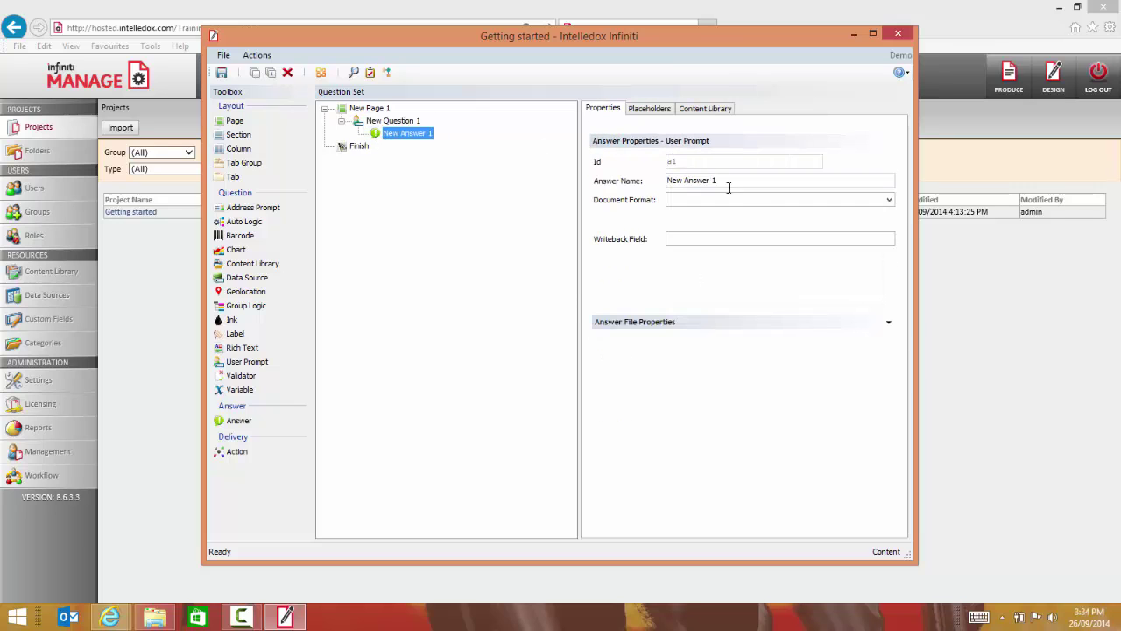
pyautogui.click(358, 146)
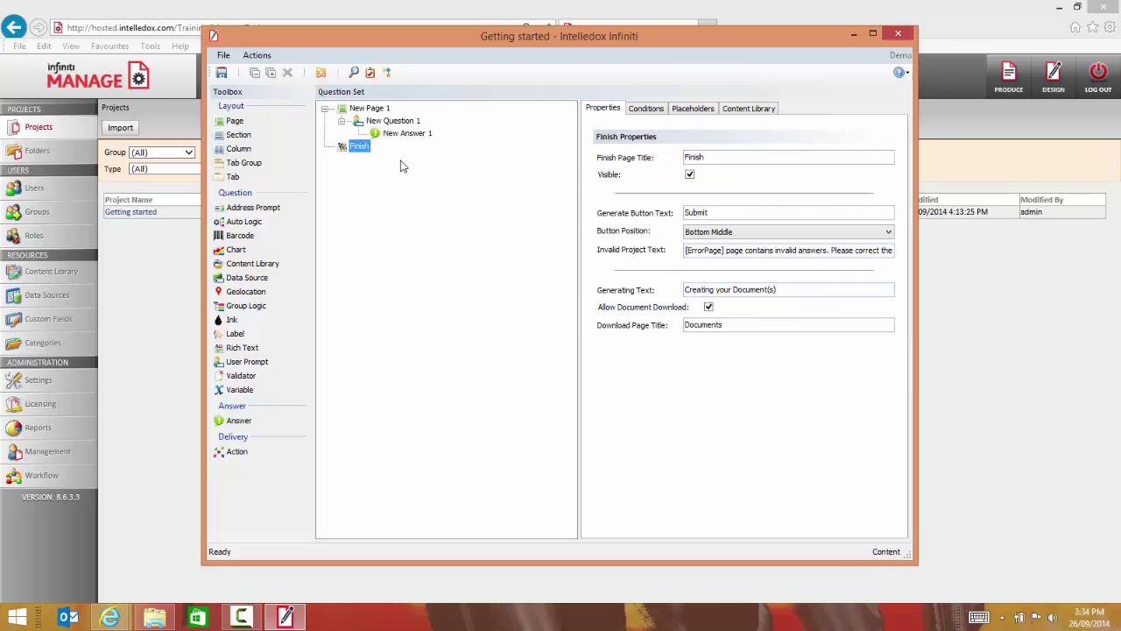
pyautogui.click(374, 121)
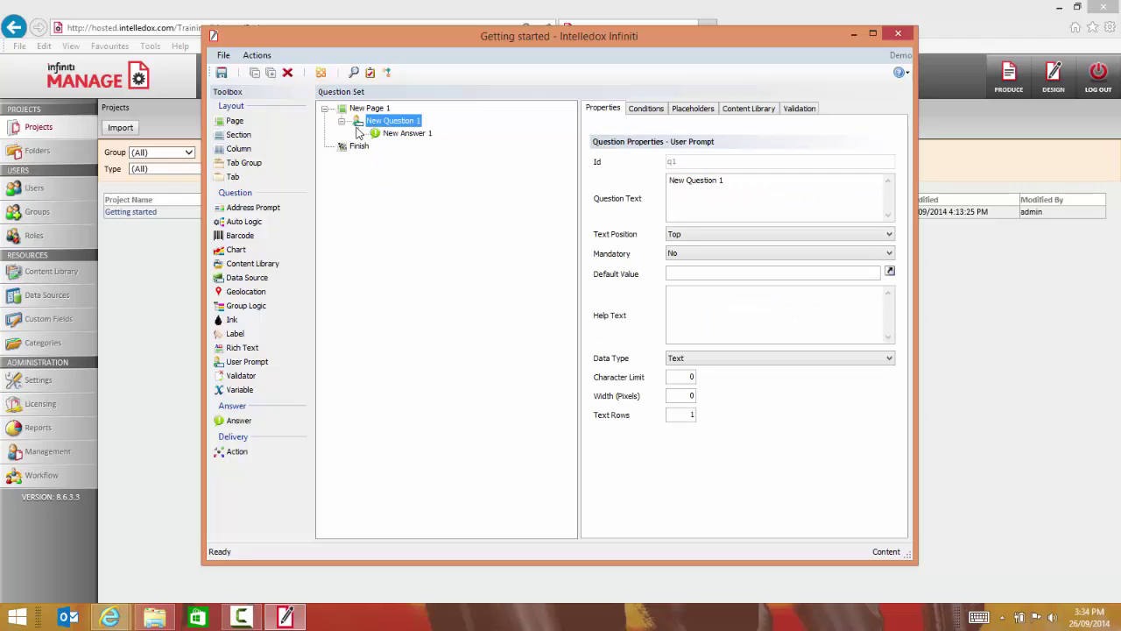
# Replace New Question 1's text with 'What is today's date'.
pyautogui.click(774, 201)
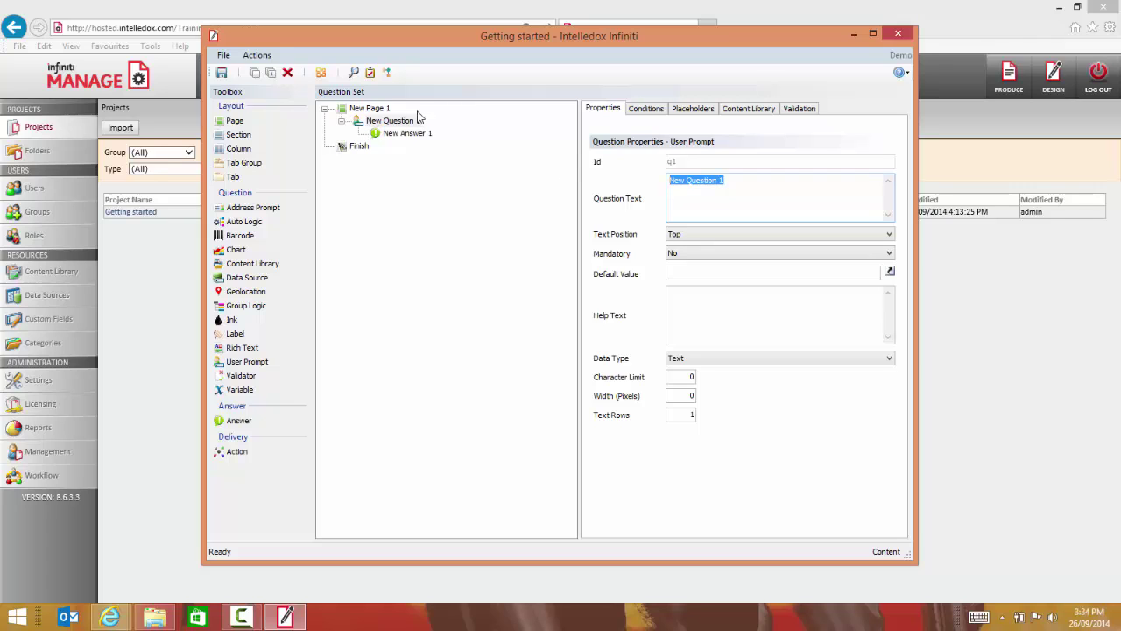
pyautogui.write("What is today's date?")
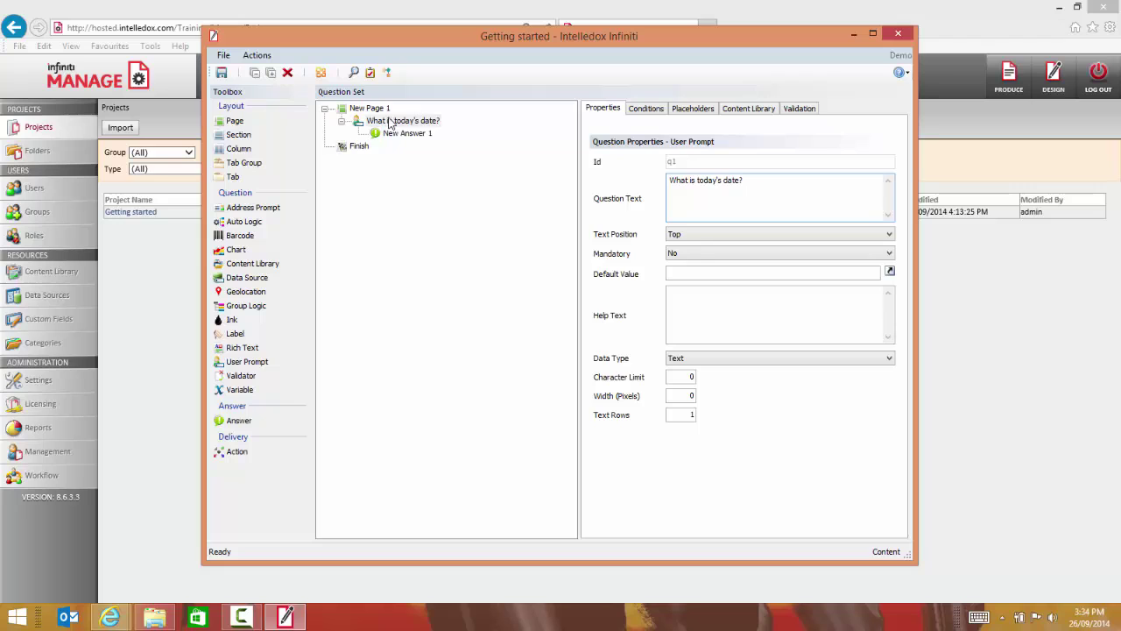
pyautogui.moveTo(232, 389)
pyautogui.mouseDown()
pyautogui.moveTo(367, 123)
pyautogui.moveTo(264, 391)
pyautogui.mouseUp()
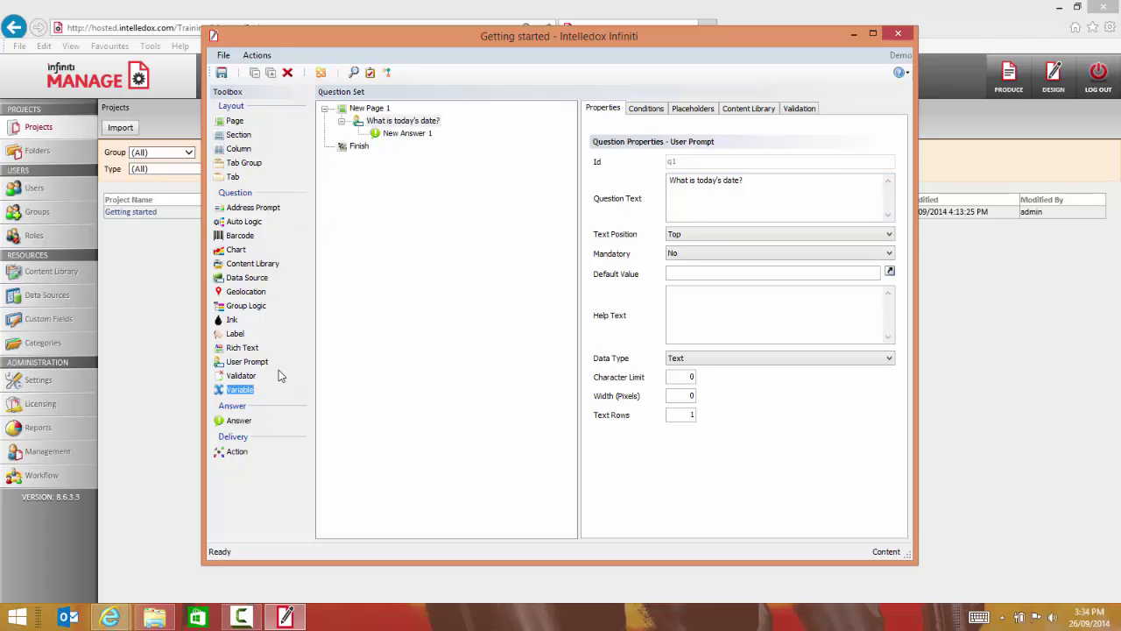
pyautogui.click(366, 123)
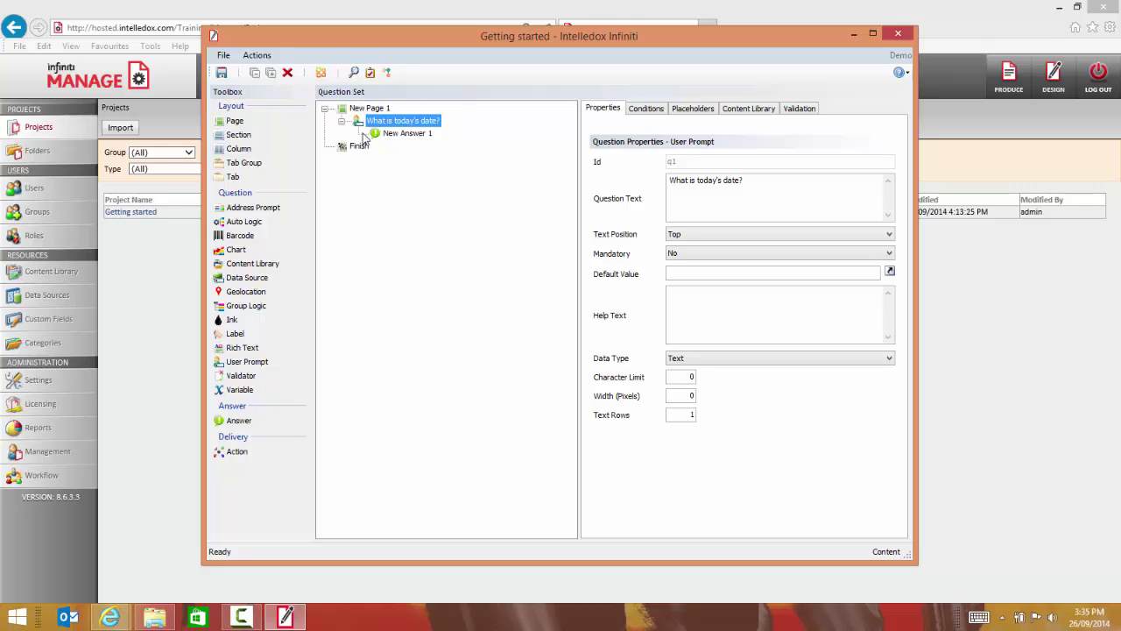
# Change New Page 1's Page Title to 'Best Books'.
pyautogui.click(354, 109)
pyautogui.click(738, 190)
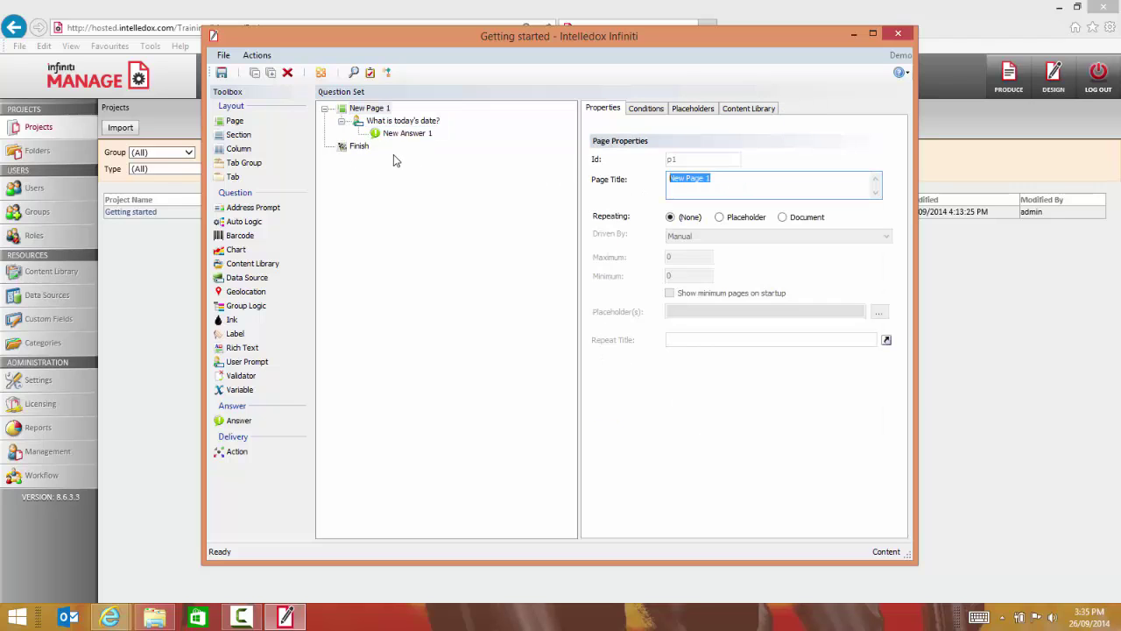
pyautogui.write('Best ')
pyautogui.write('Books')
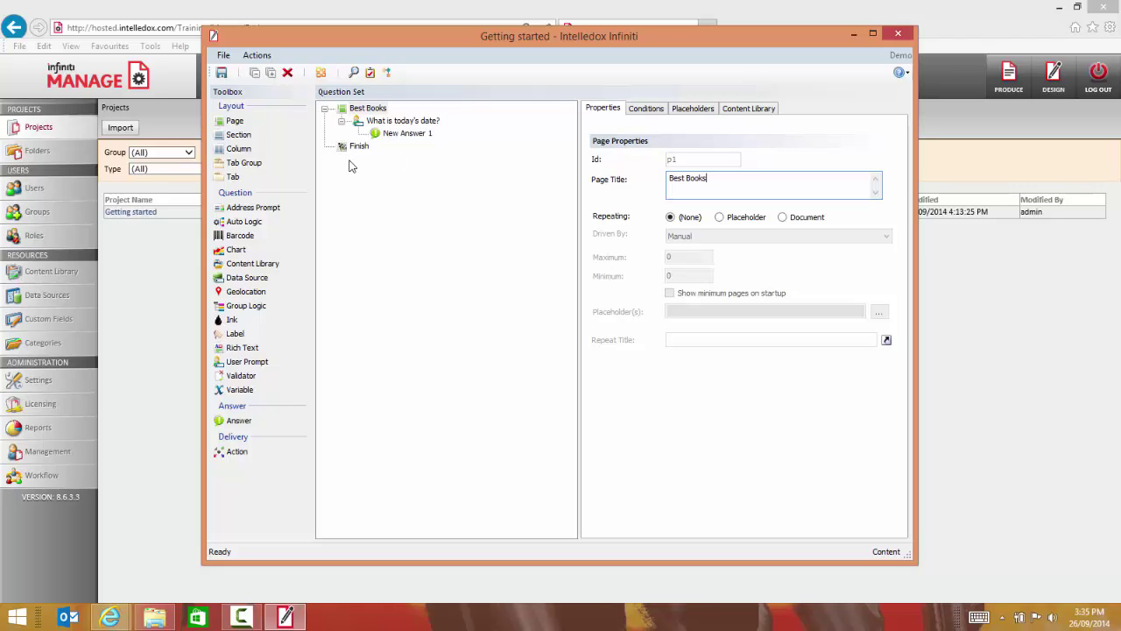
pyautogui.click(360, 123)
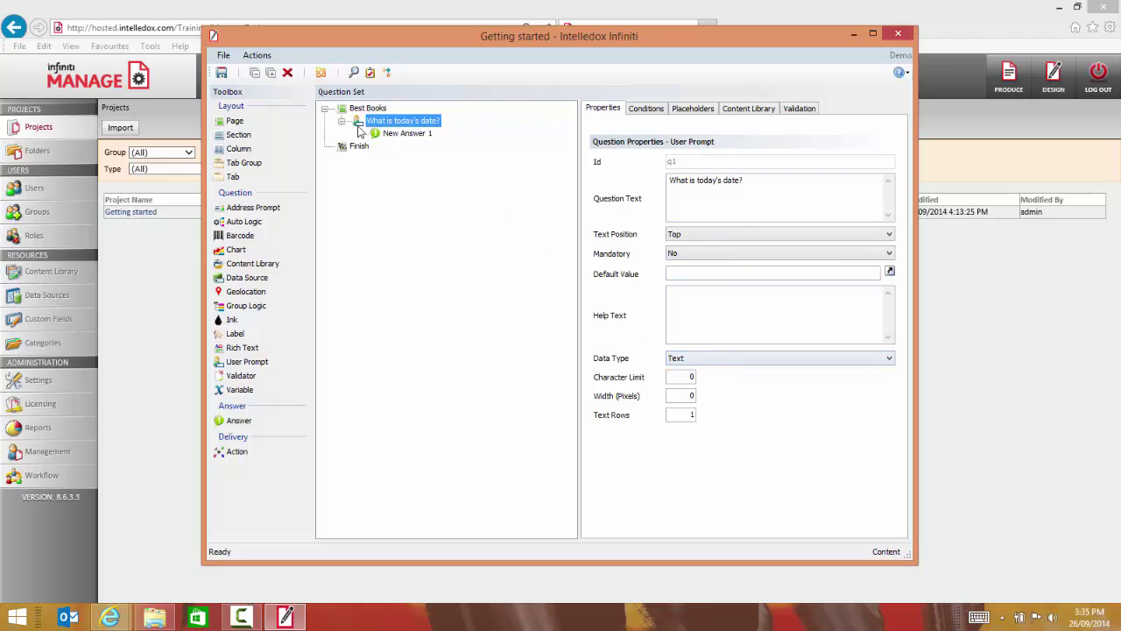
# Change the 'What is today's date?' question's data type from Text to Date.
pyautogui.click(688, 359)
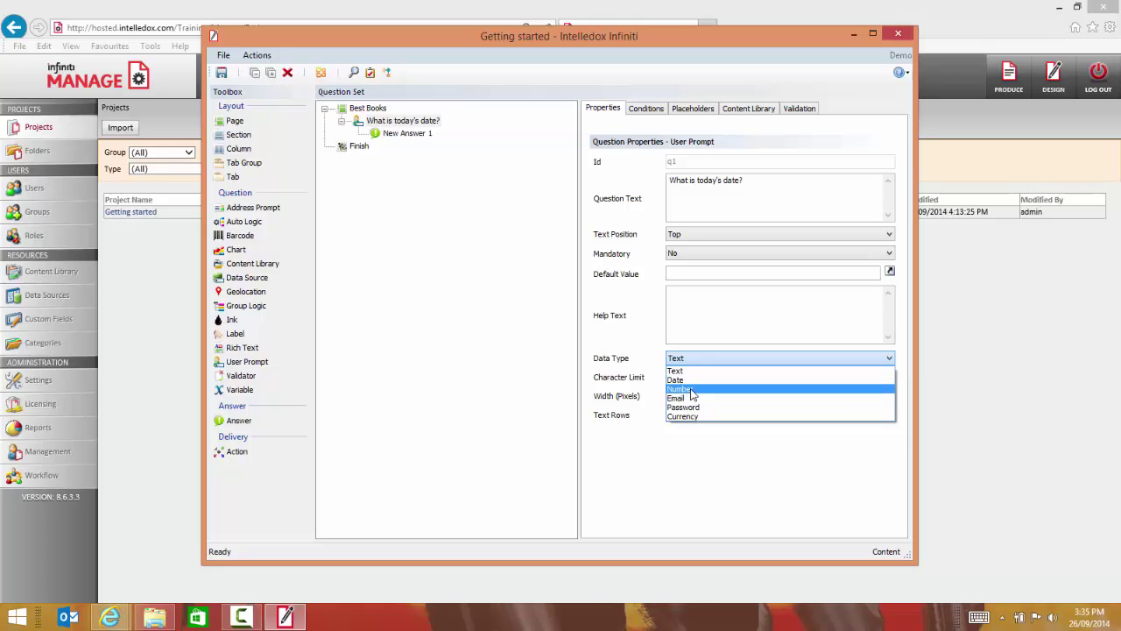
pyautogui.click(689, 382)
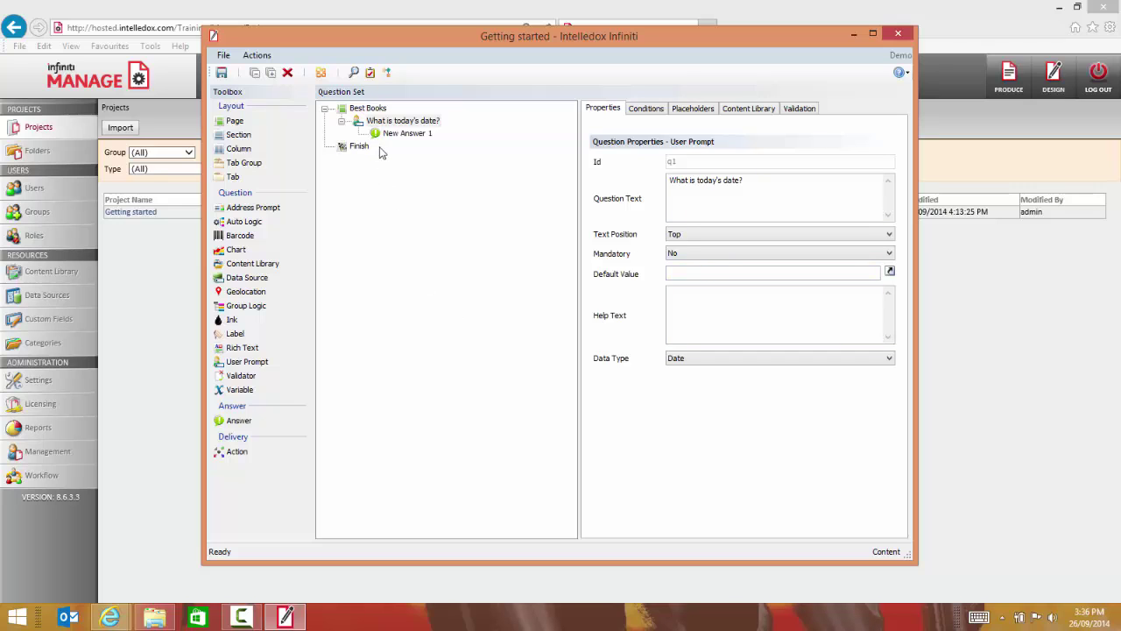
# Rename the date question's answer to 'Todays Date' and set its document format to Short Date.
pyautogui.click(401, 133)
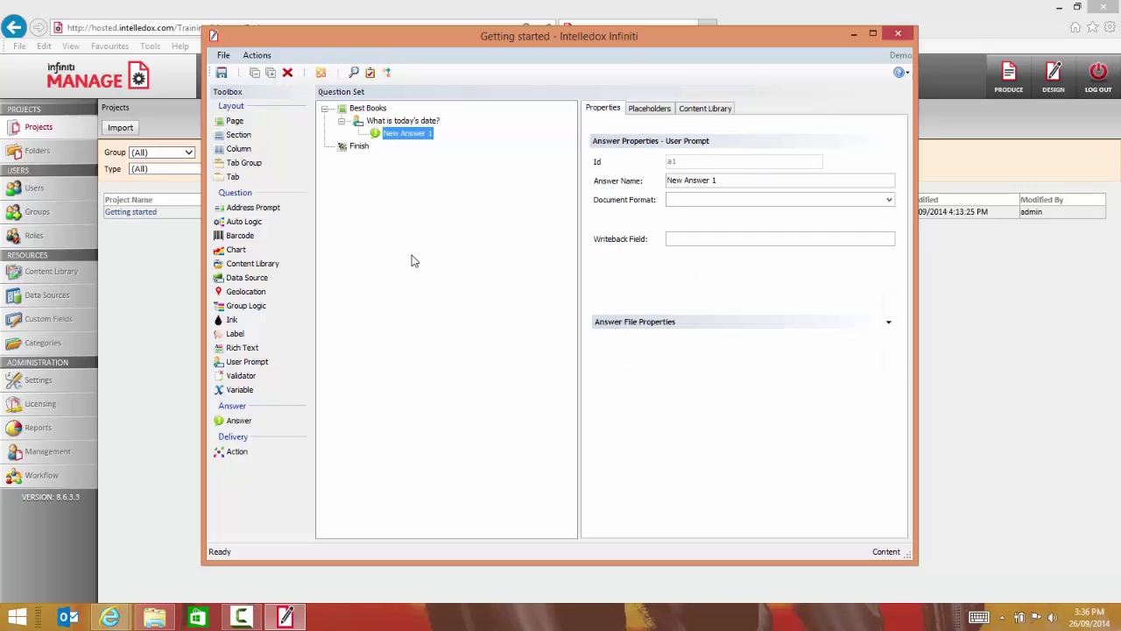
pyautogui.click(668, 181)
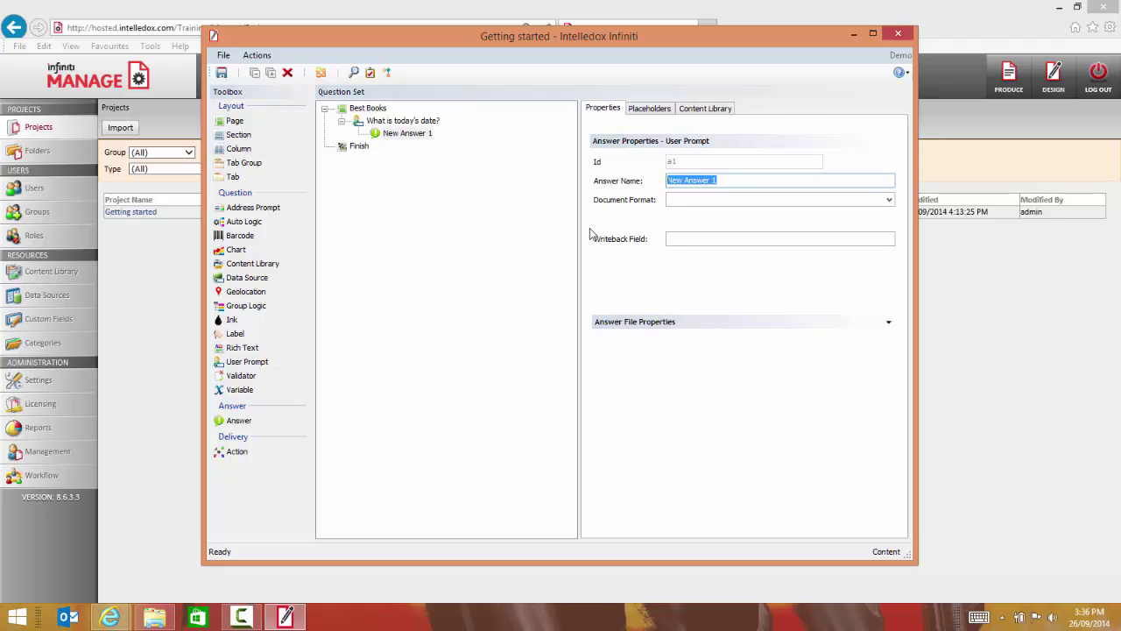
pyautogui.write('Todays Date')
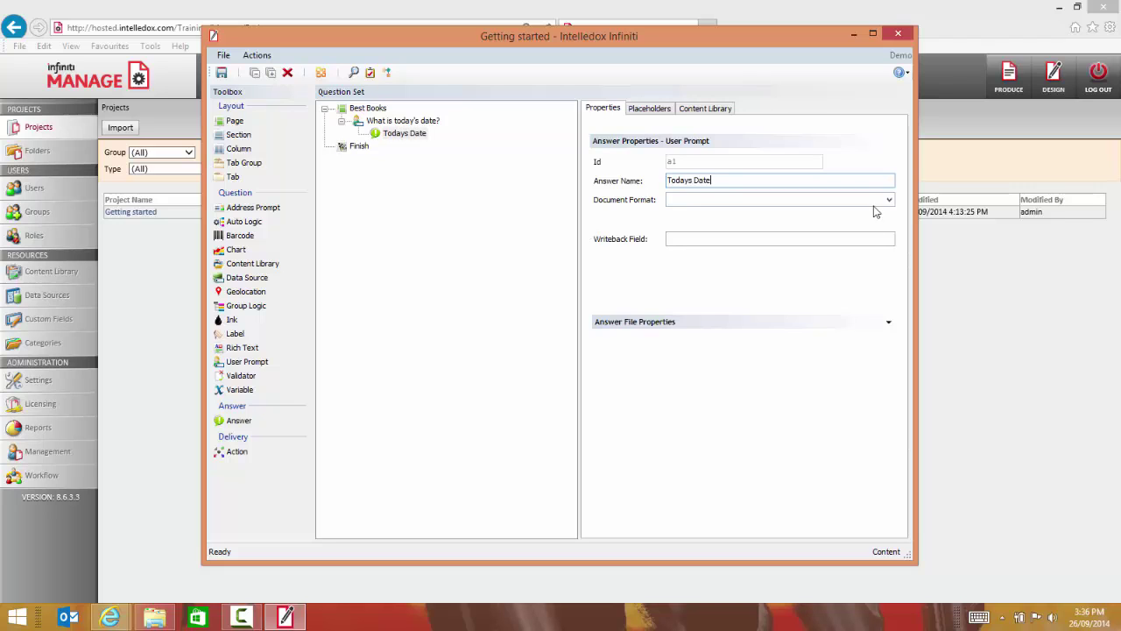
pyautogui.click(889, 200)
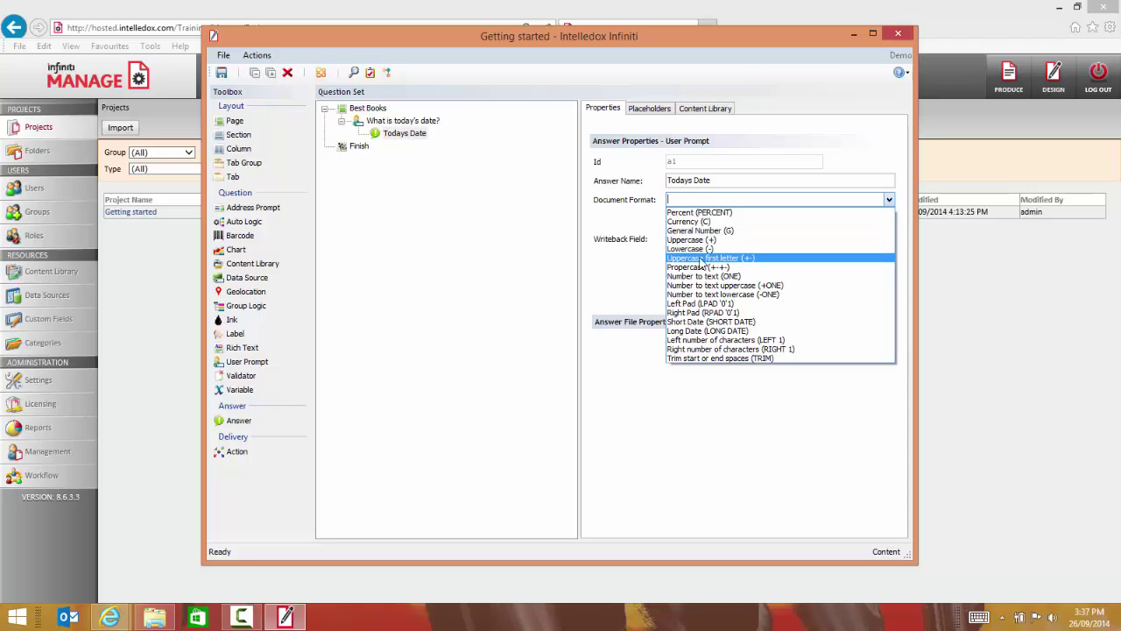
pyautogui.click(759, 322)
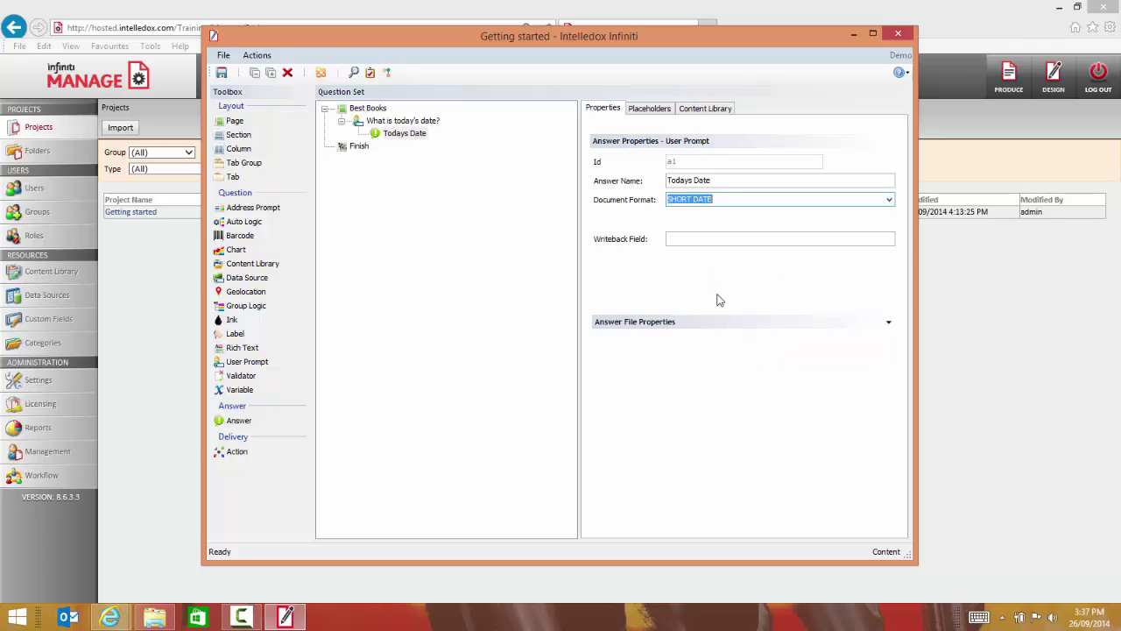
# Reselect the 'What is today's date?' question and reopen the Todays Date answer settings.
pyautogui.click(359, 110)
pyautogui.click(368, 121)
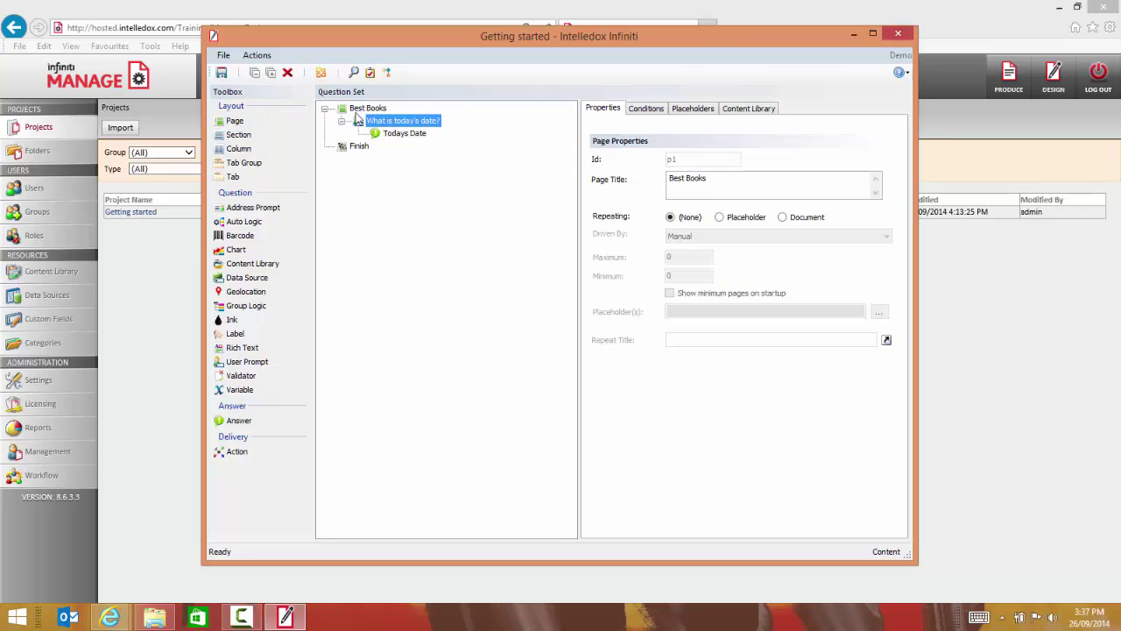
pyautogui.click(375, 121)
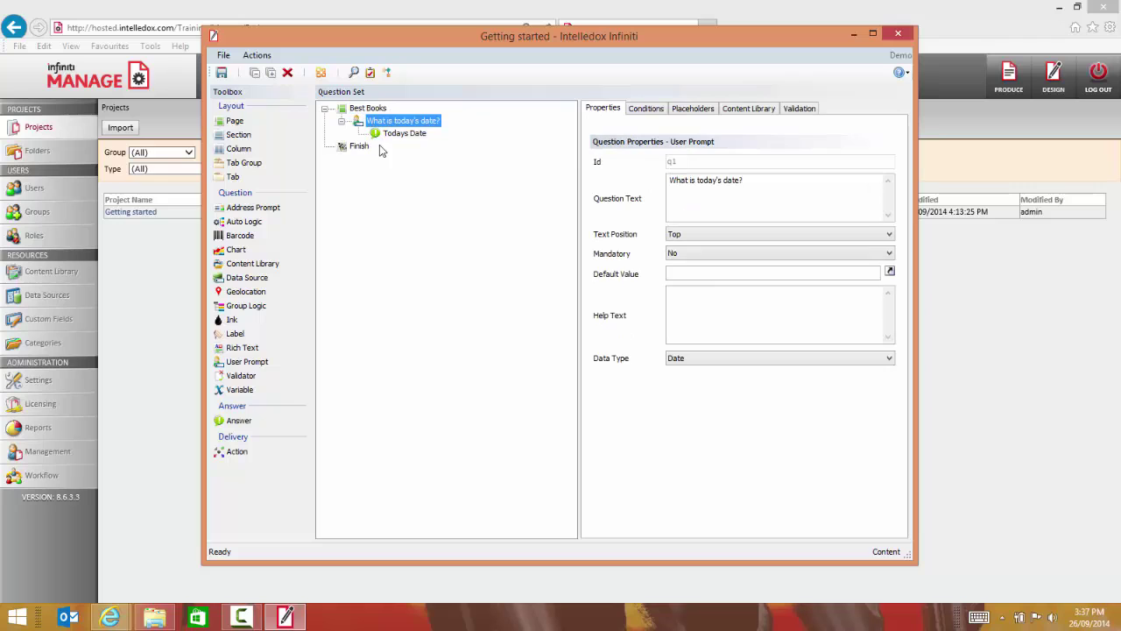
pyautogui.click(383, 134)
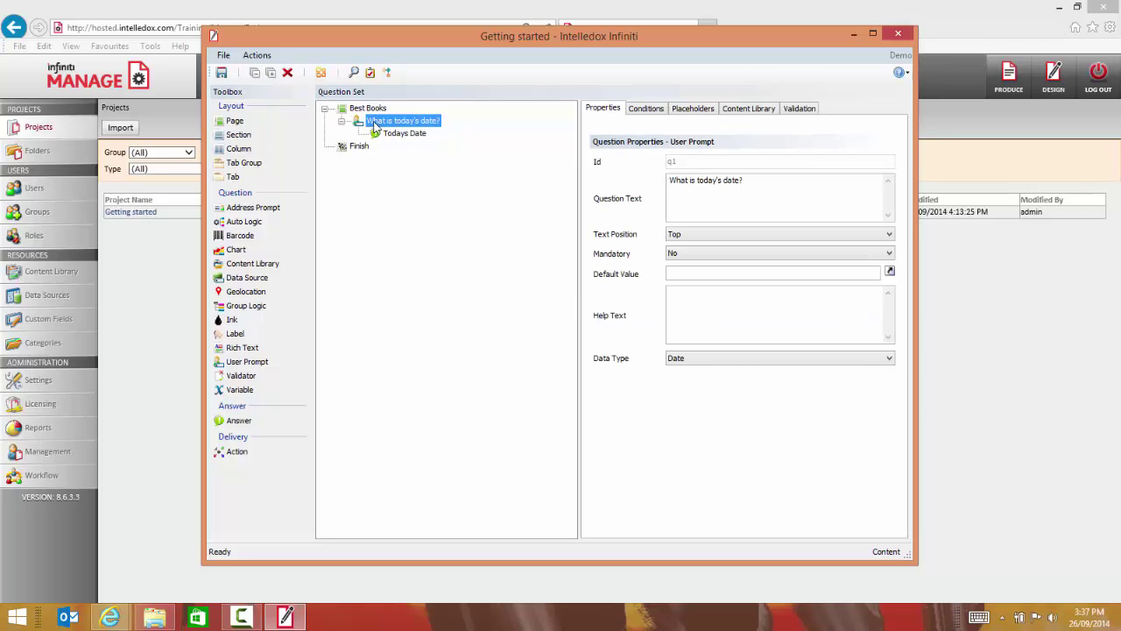
pyautogui.click(387, 135)
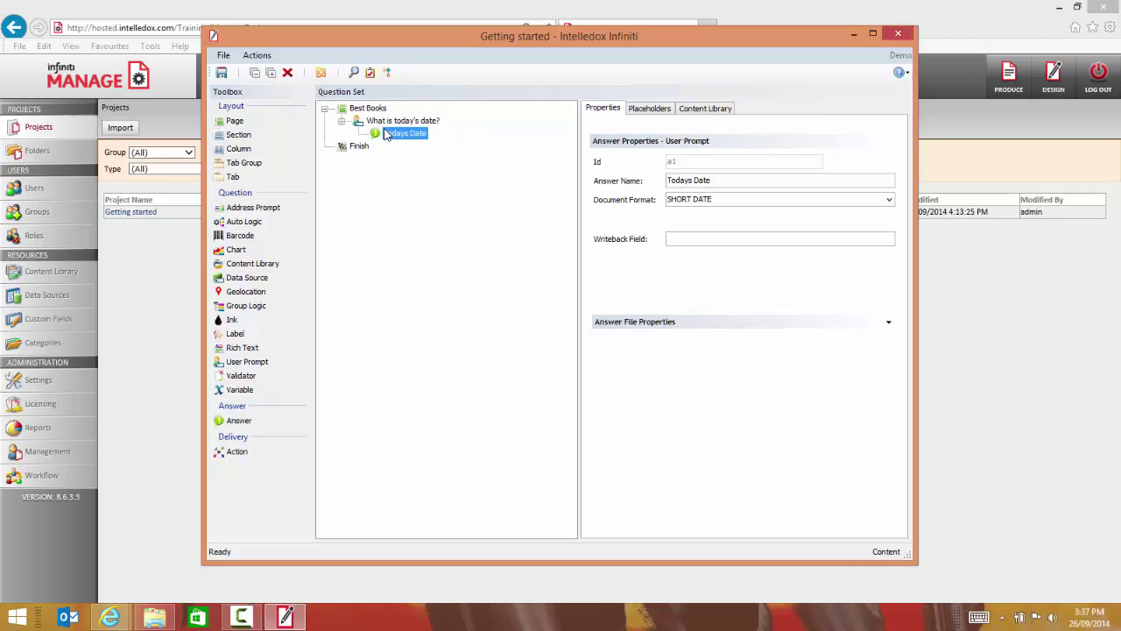
# Drag the {{InsertDateHere}} placeholder onto the Todays Date answer.
pyautogui.click(649, 109)
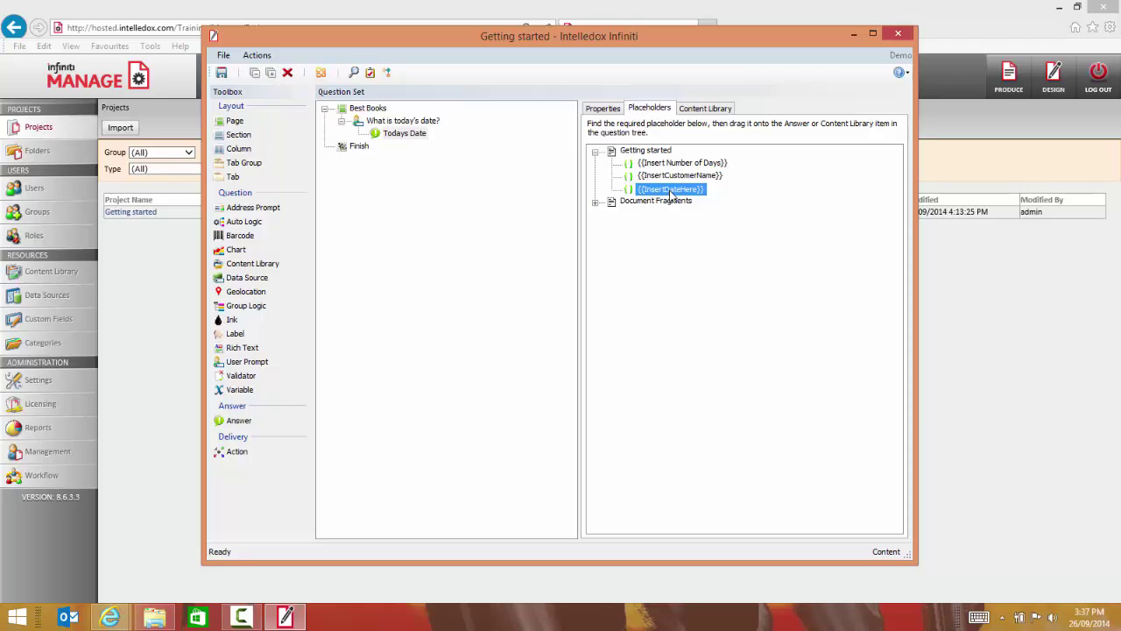
pyautogui.moveTo(671, 194)
pyautogui.mouseDown()
pyautogui.moveTo(383, 108)
pyautogui.moveTo(382, 142)
pyautogui.mouseUp()
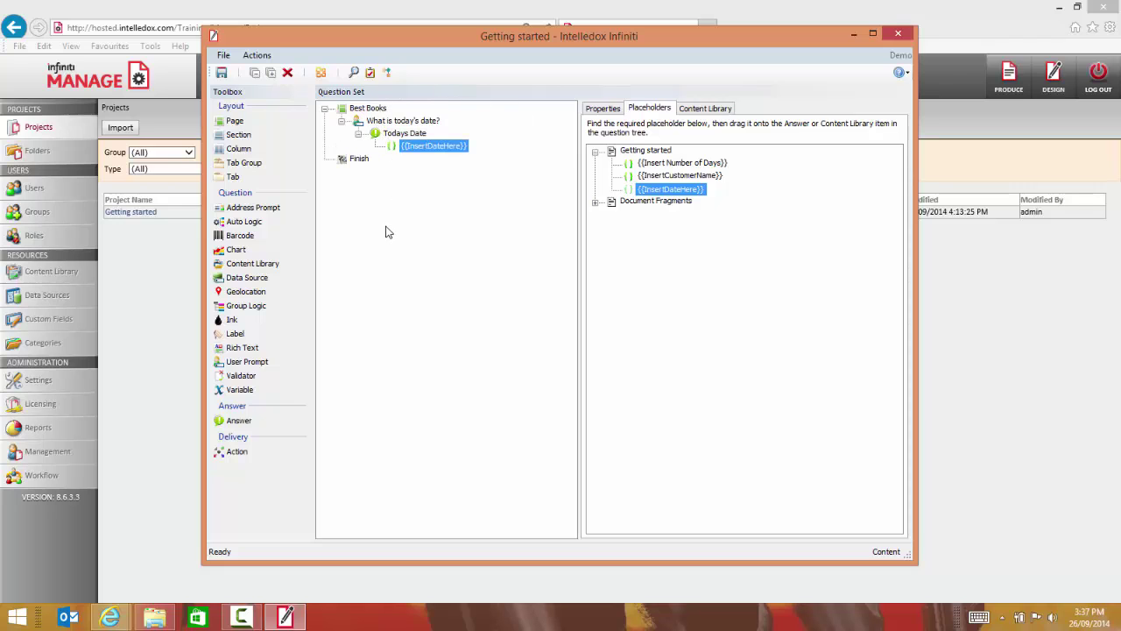
pyautogui.click(596, 112)
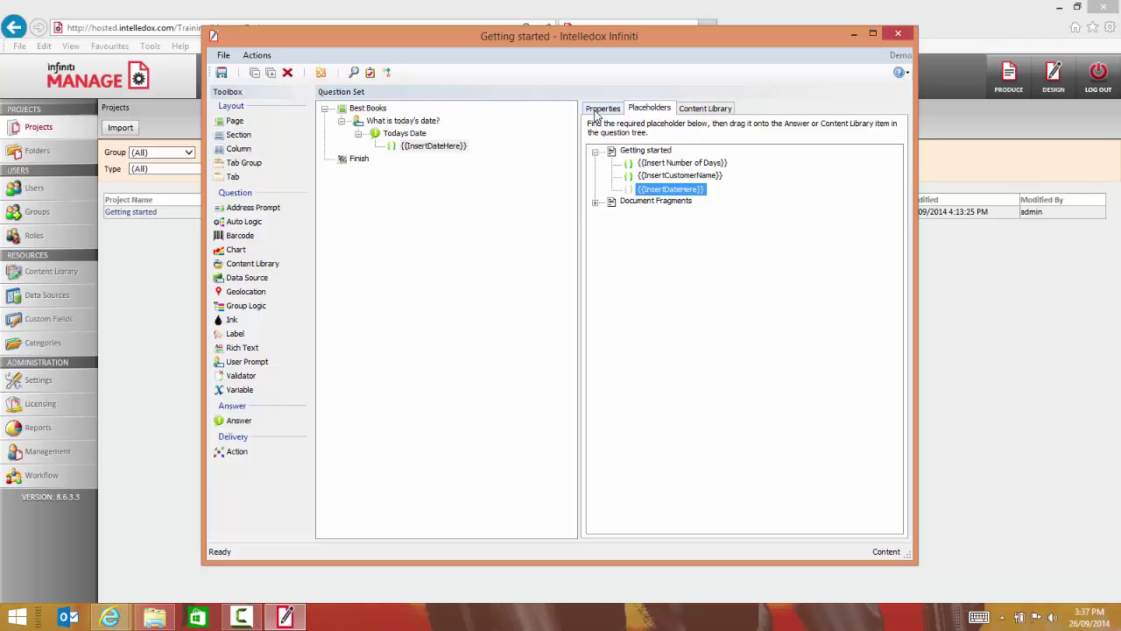
# Check the linked {{InsertDateHere}} placeholder's settings and collapse the date question branch.
pyautogui.click(368, 121)
pyautogui.click(407, 149)
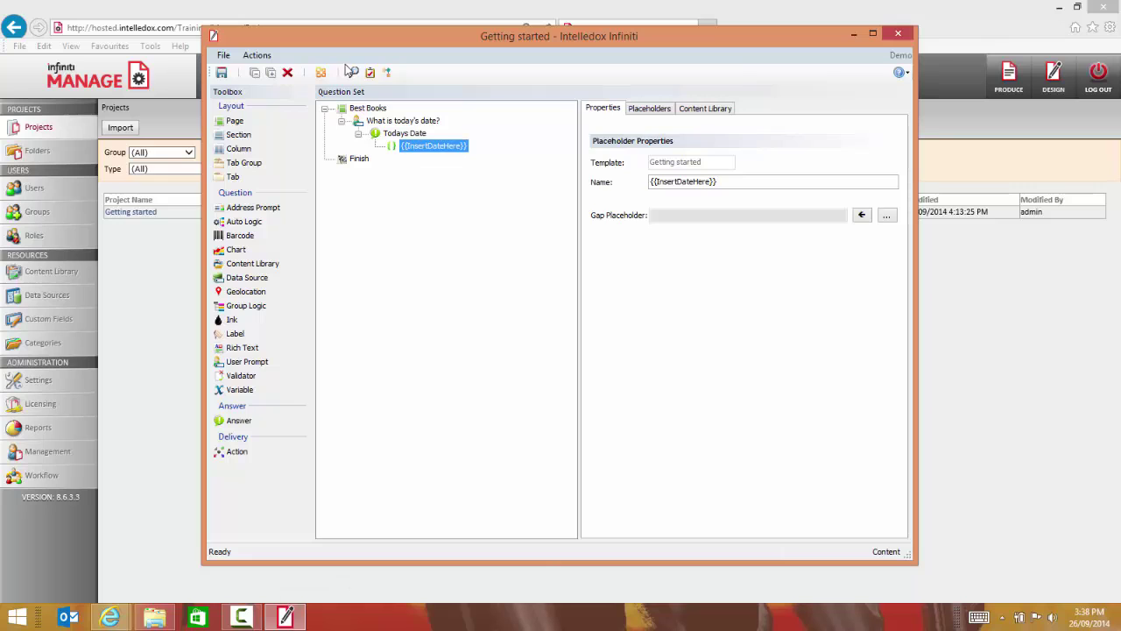
pyautogui.click(655, 108)
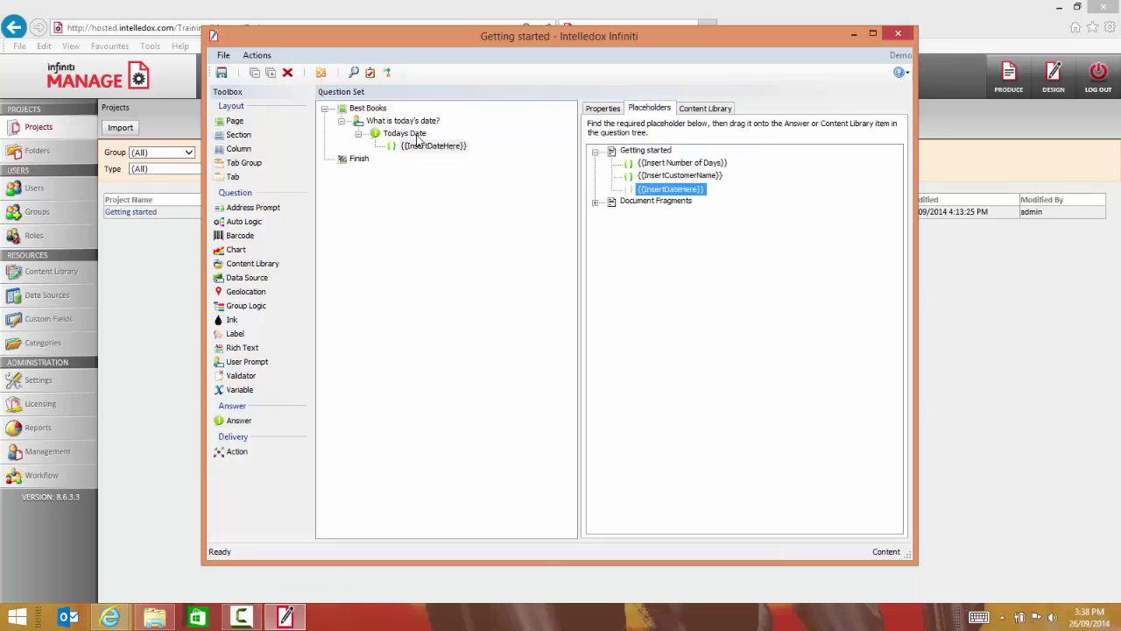
pyautogui.click(606, 109)
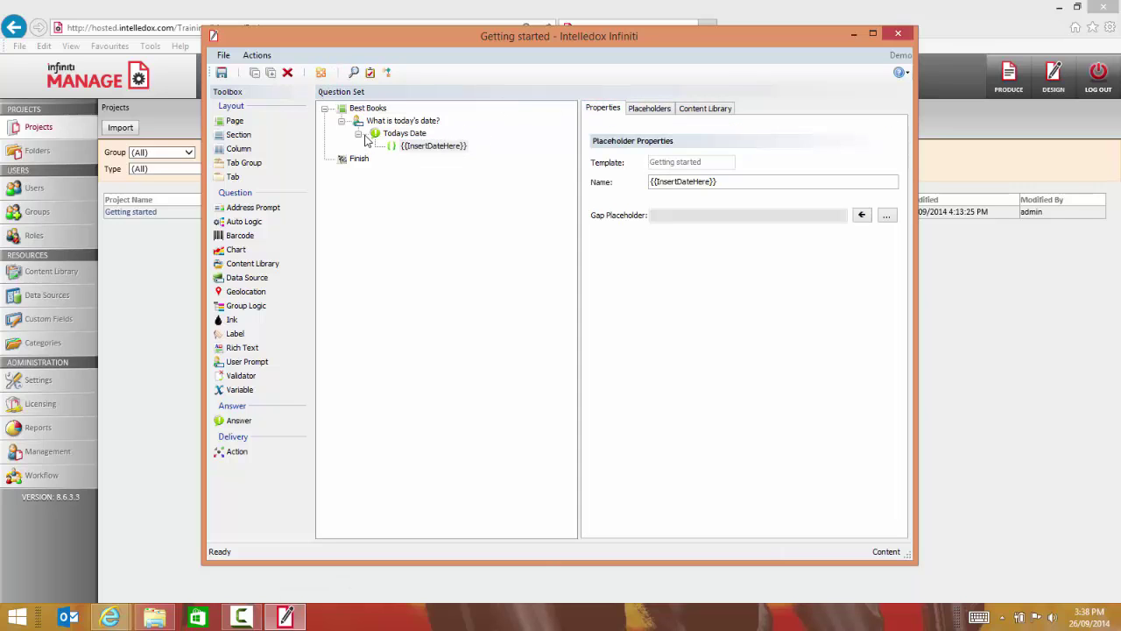
pyautogui.click(357, 133)
# Add two new questions to the Best Books page.
pyautogui.click(367, 108)
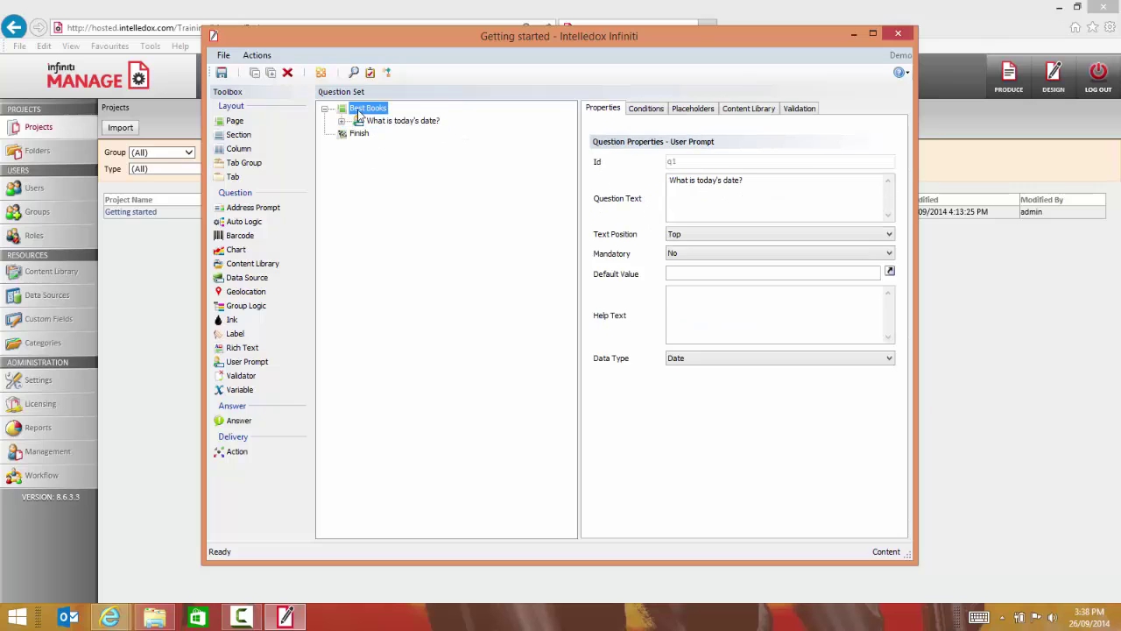
pyautogui.doubleClick(229, 364)
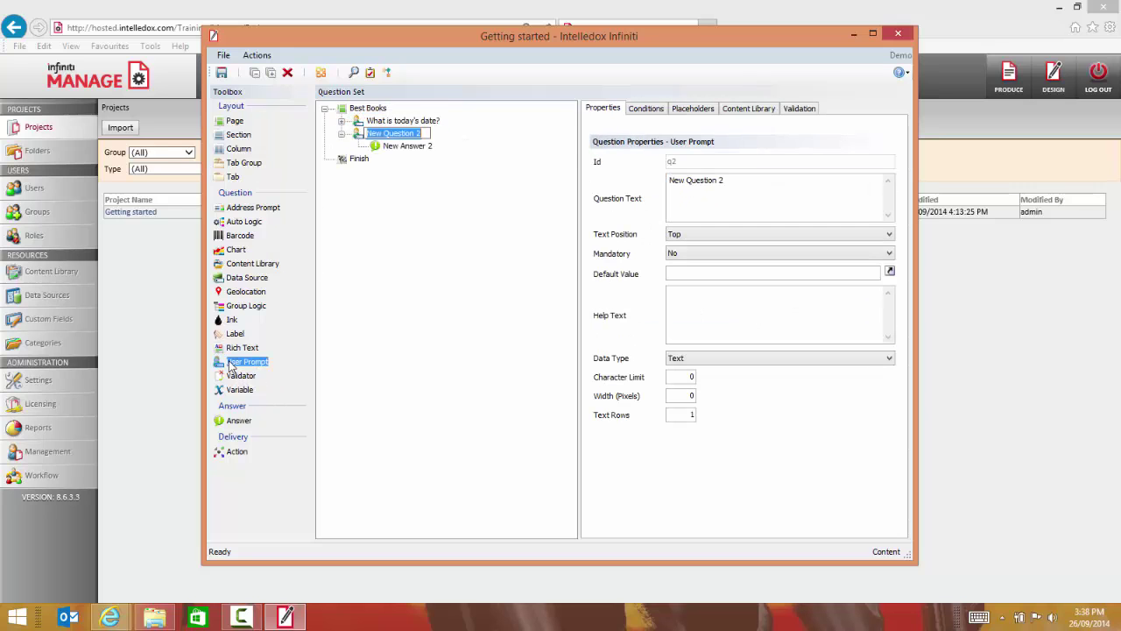
pyautogui.doubleClick(229, 364)
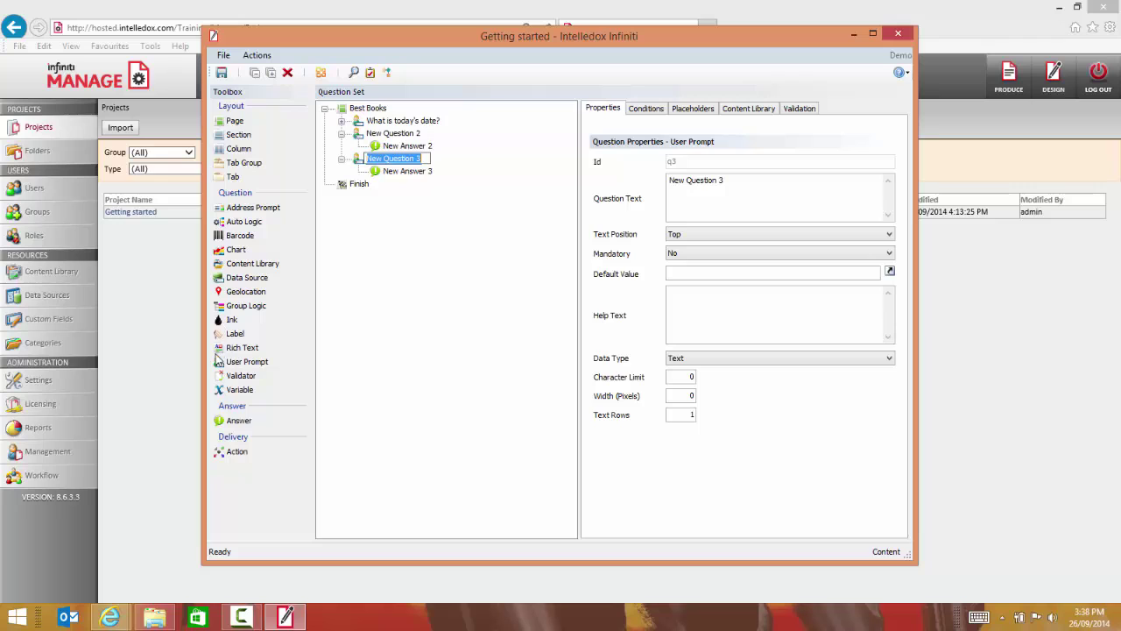
pyautogui.click(340, 133)
pyautogui.click(341, 146)
pyautogui.click(694, 110)
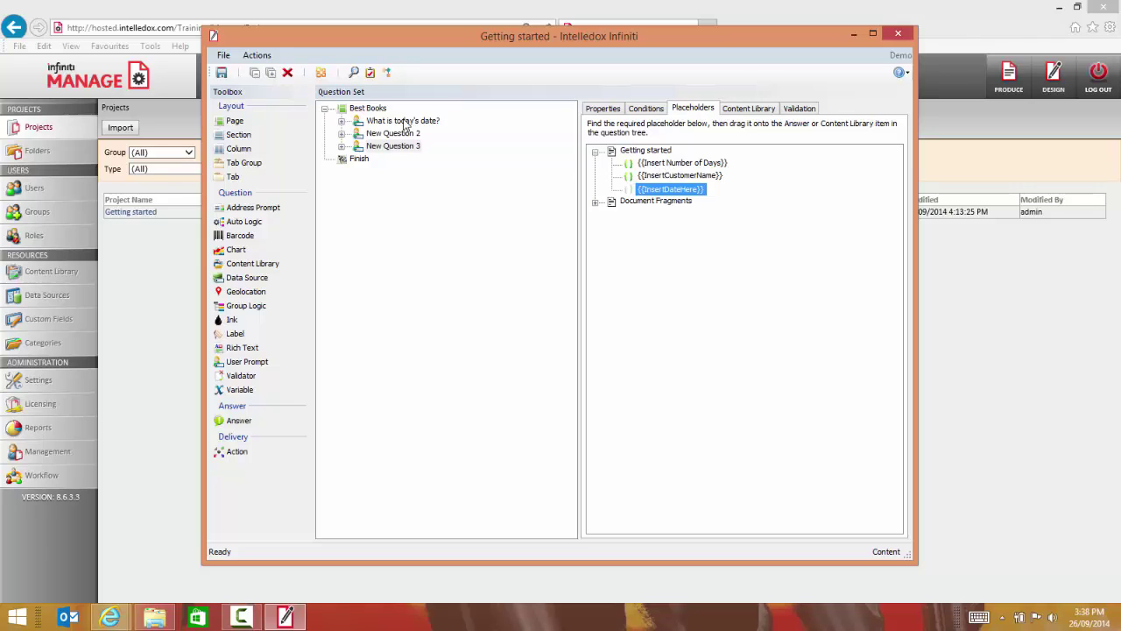
# Rename the new questions to 'Number of Discounted Days' and 'Customer Name'.
pyautogui.click(376, 134)
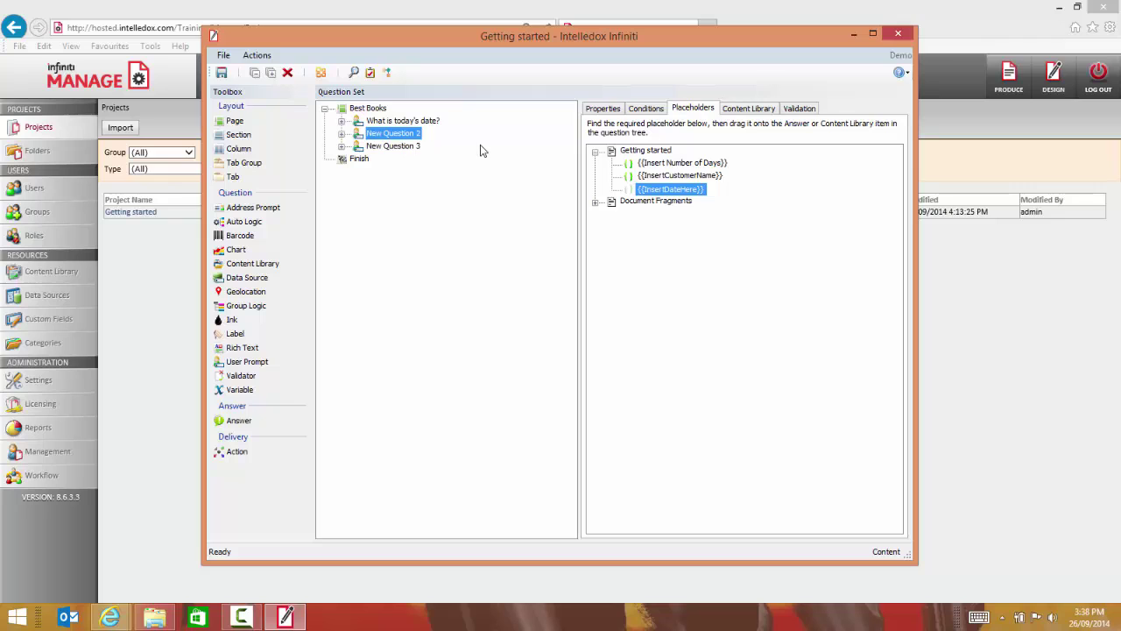
pyautogui.press('F2')
pyautogui.write('Number of Discounted Days')
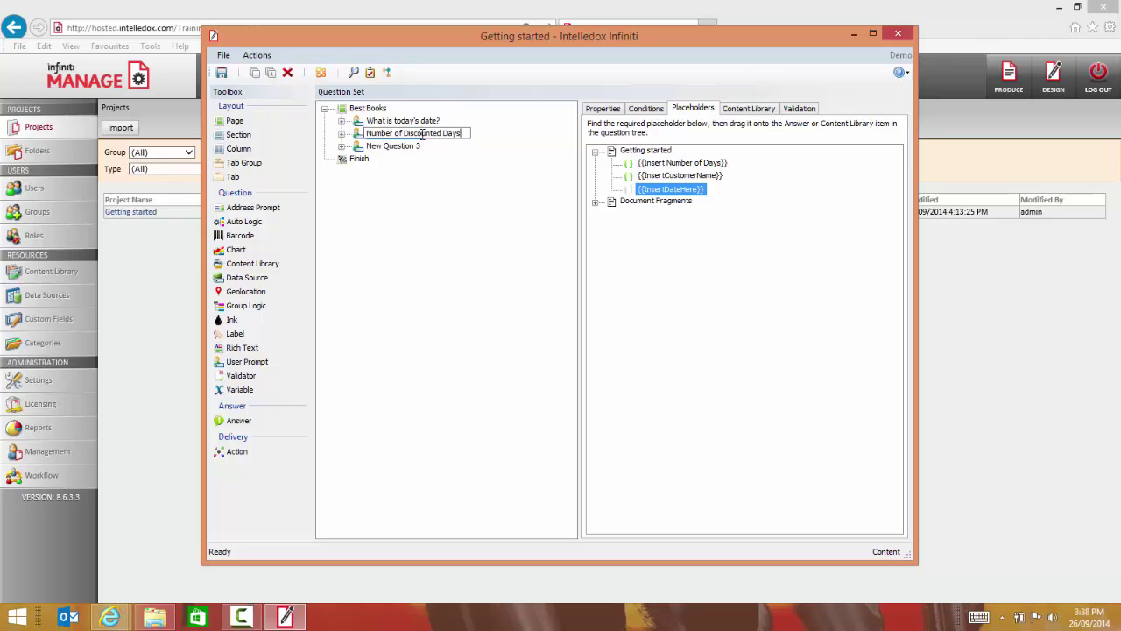
pyautogui.click(394, 147)
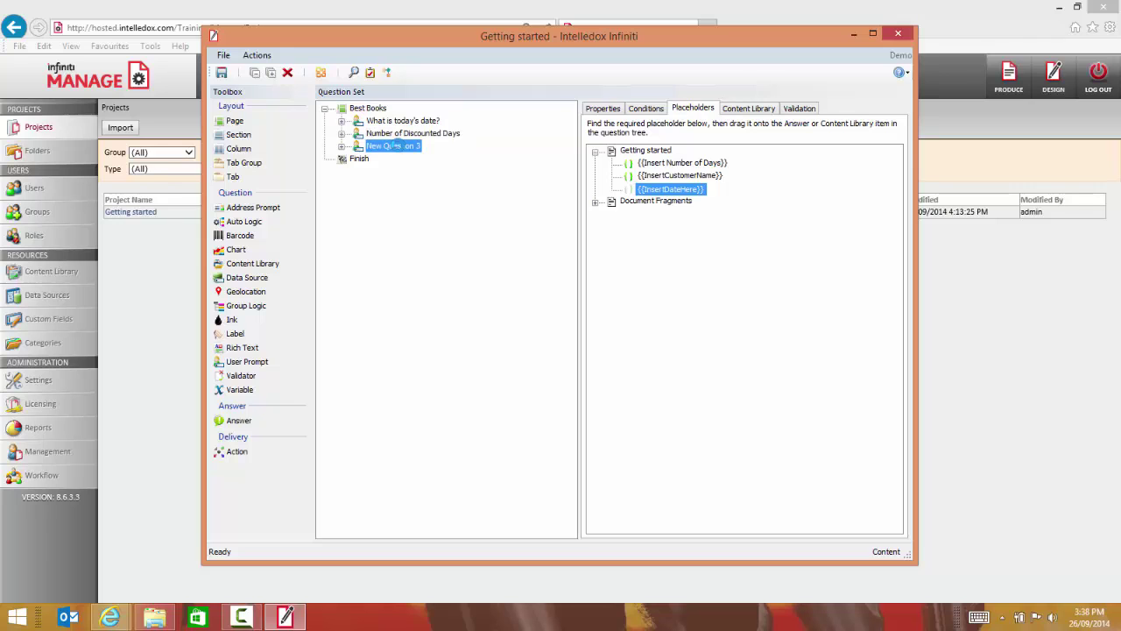
pyautogui.click(394, 145)
pyautogui.write('Customer Name')
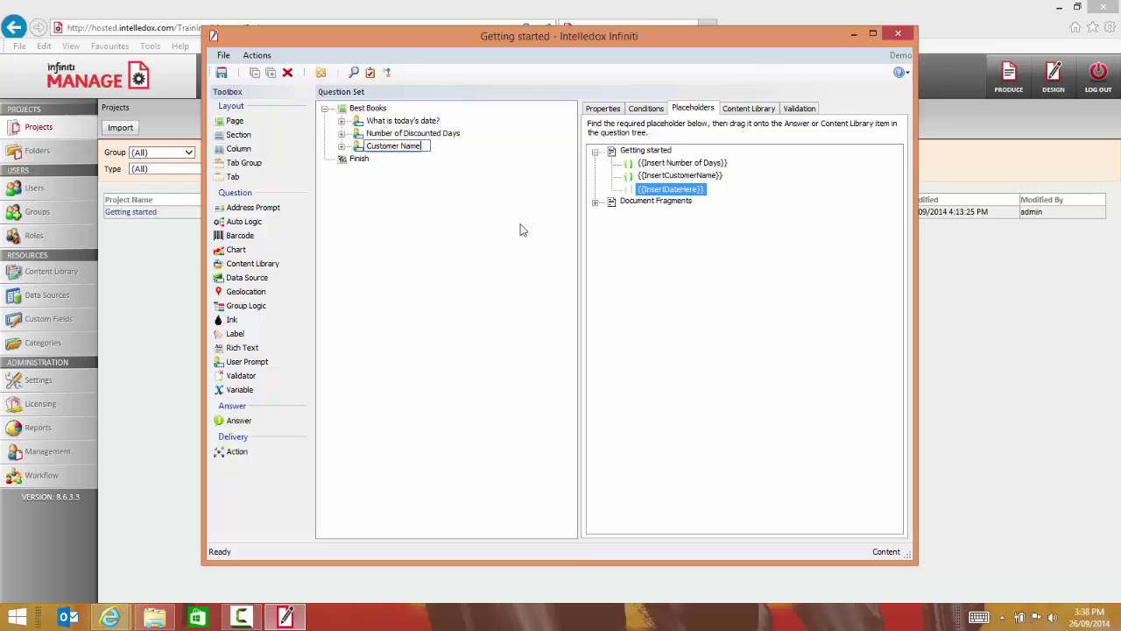
pyautogui.click(520, 228)
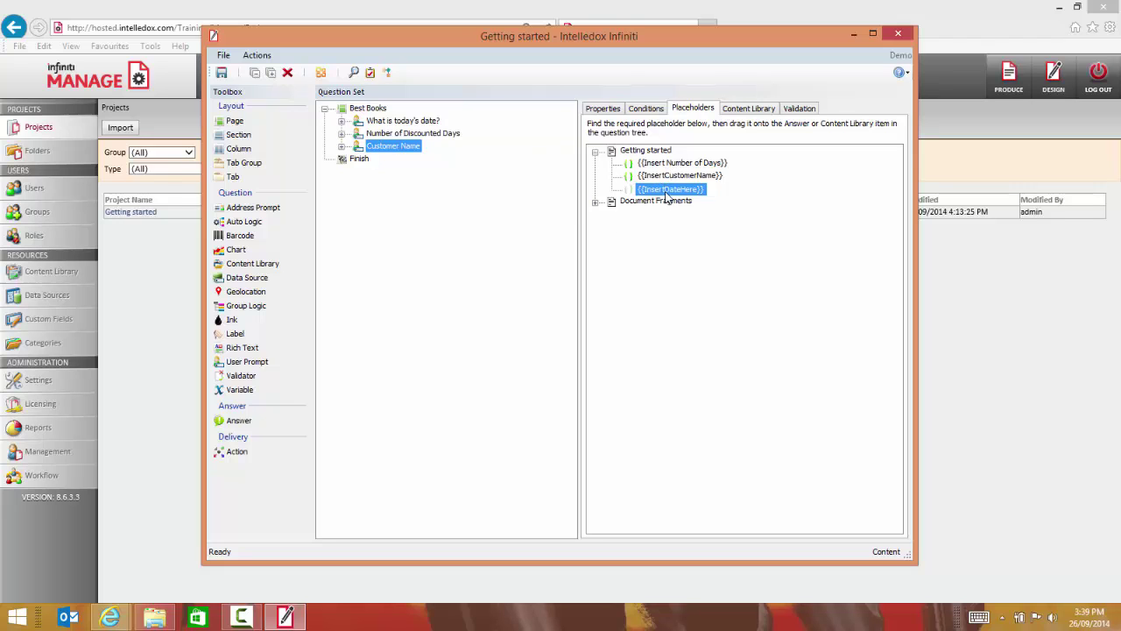
# Link {{Insert Number of Days}} to New Answer 2 and {{InsertCustomerName}} to New Answer 3.
pyautogui.click(603, 108)
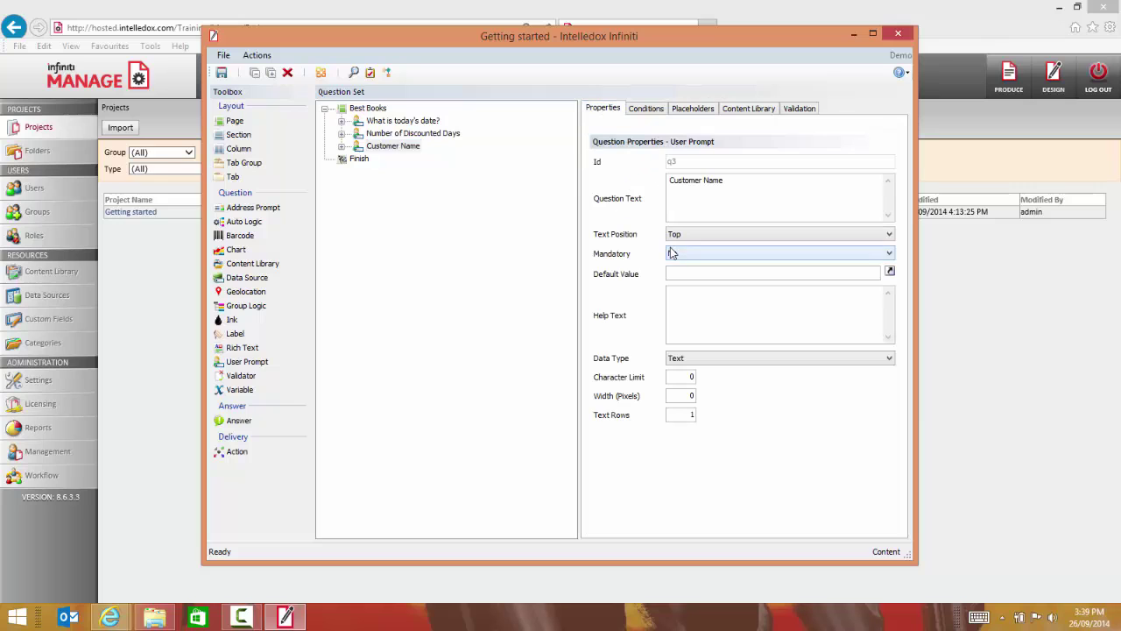
pyautogui.click(709, 110)
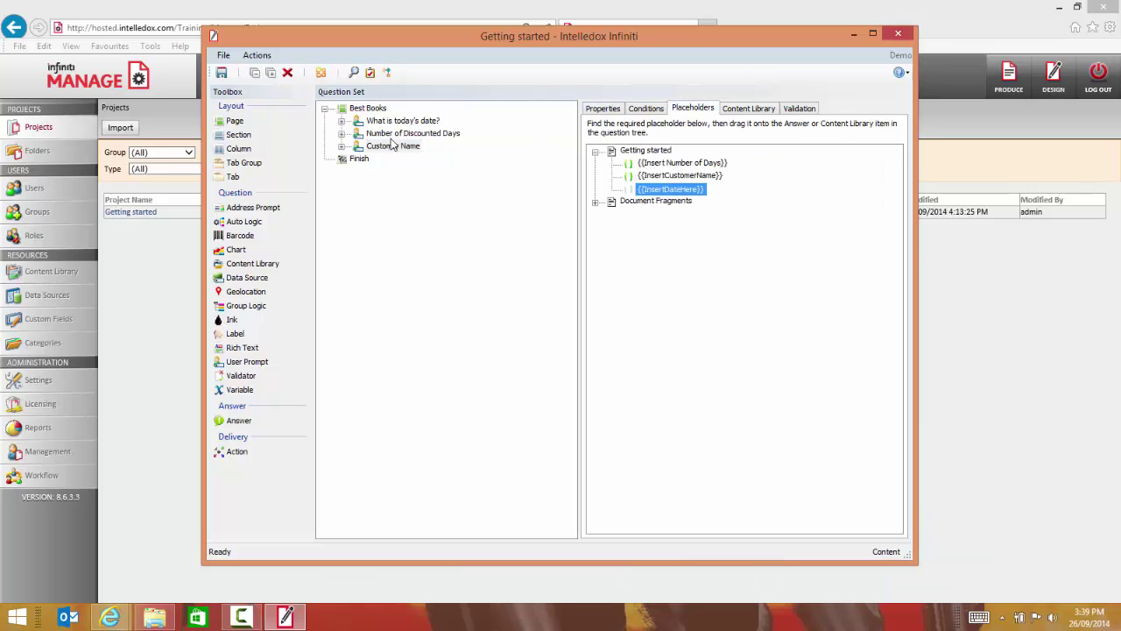
pyautogui.click(341, 133)
pyautogui.click(343, 159)
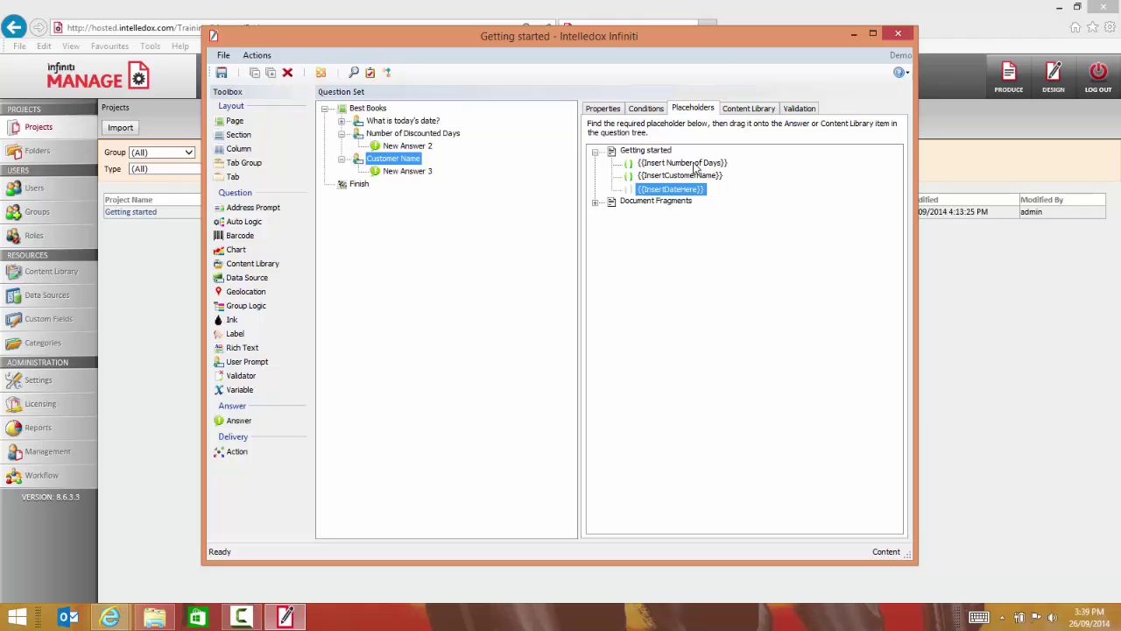
pyautogui.moveTo(692, 165)
pyautogui.mouseDown()
pyautogui.moveTo(374, 151)
pyautogui.moveTo(394, 159)
pyautogui.moveTo(394, 147)
pyautogui.mouseUp()
pyautogui.moveTo(712, 180); pyautogui.dragTo(405, 184)
# Rename New Answer 2 to 'Discounted Days' and New Answer 3 to 'Customer Name'.
pyautogui.click(610, 111)
pyautogui.click(427, 147)
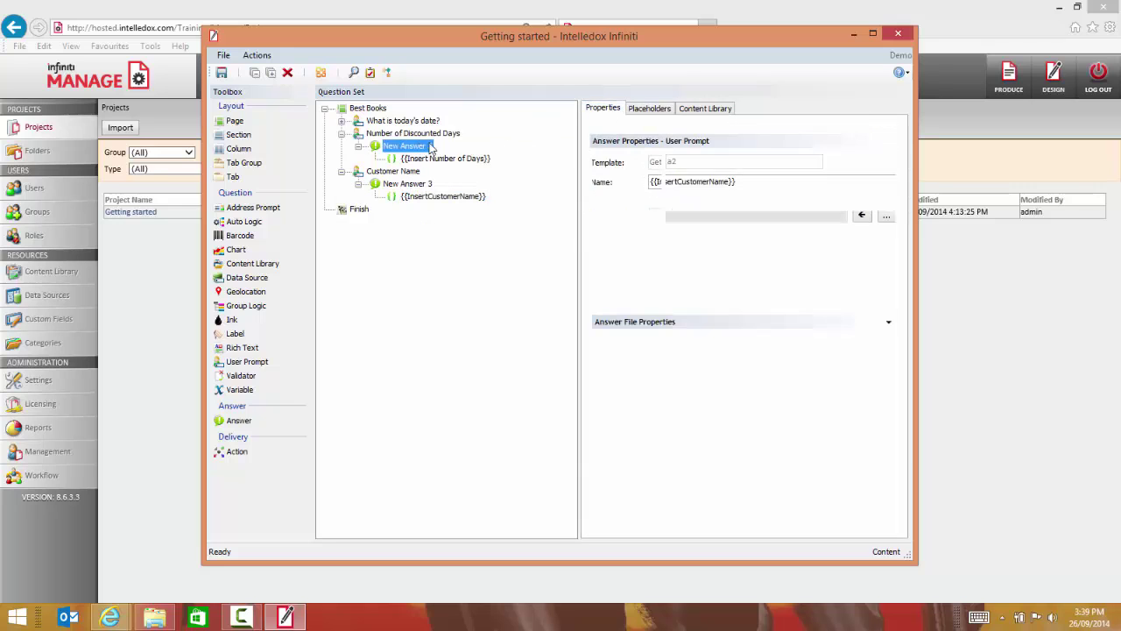
pyautogui.click(772, 180)
pyautogui.hotkey('ctrl', 'a')
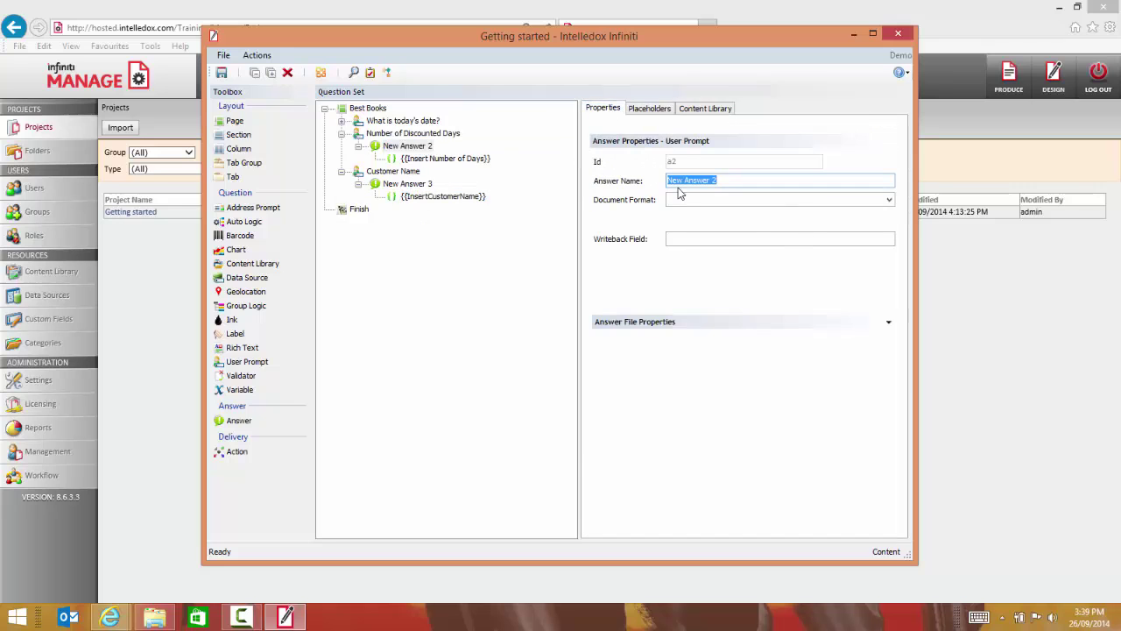
pyautogui.write('Discounted Days')
pyautogui.click(409, 185)
pyautogui.write('Customer Name')
pyautogui.press('Return')
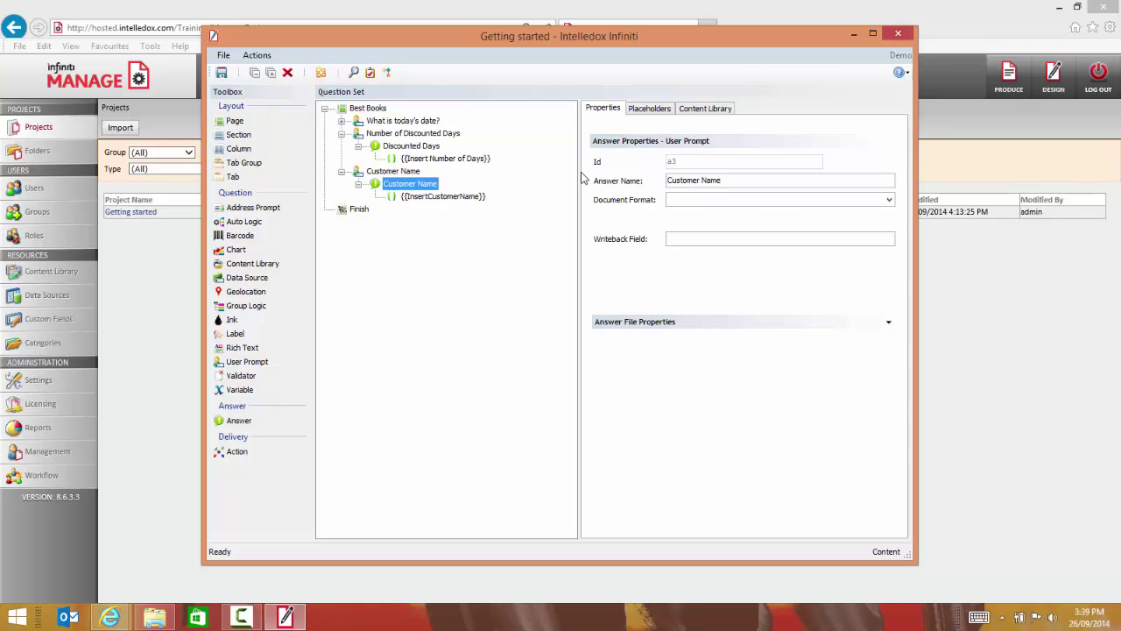
# Choose a document format for Customer Name and review the Discounted Days format options.
pyautogui.click(889, 199)
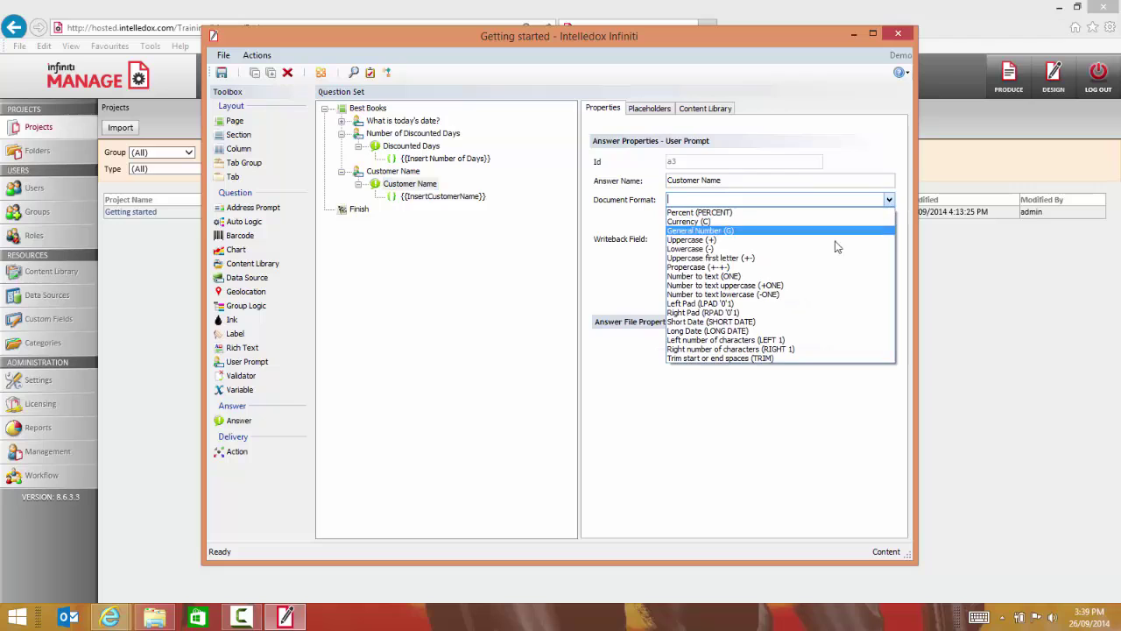
pyautogui.click(791, 271)
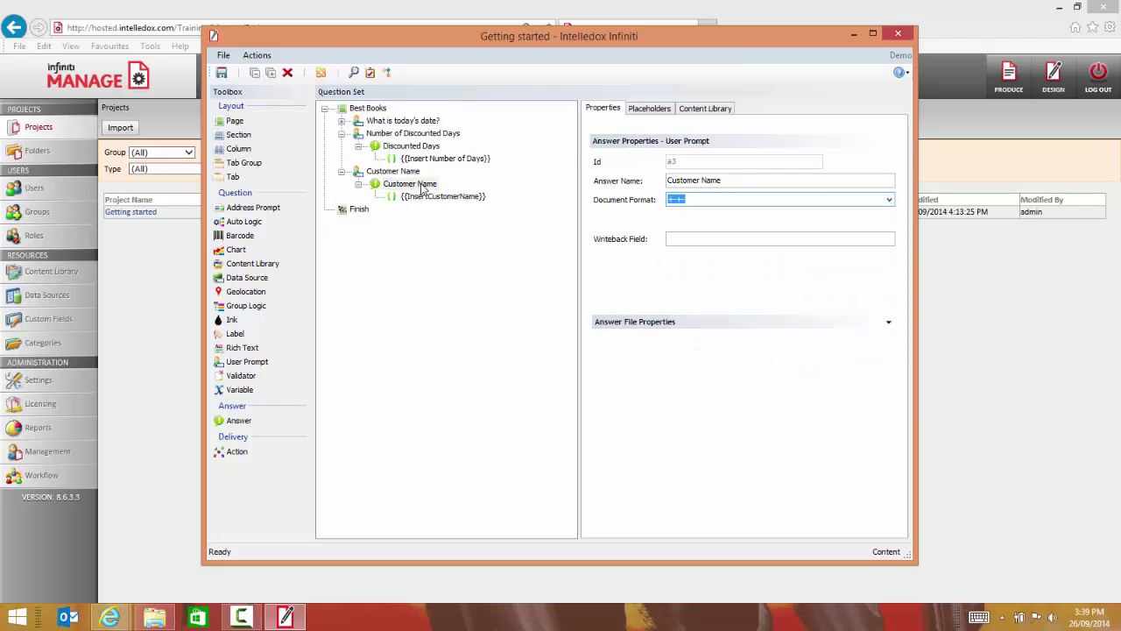
pyautogui.click(399, 146)
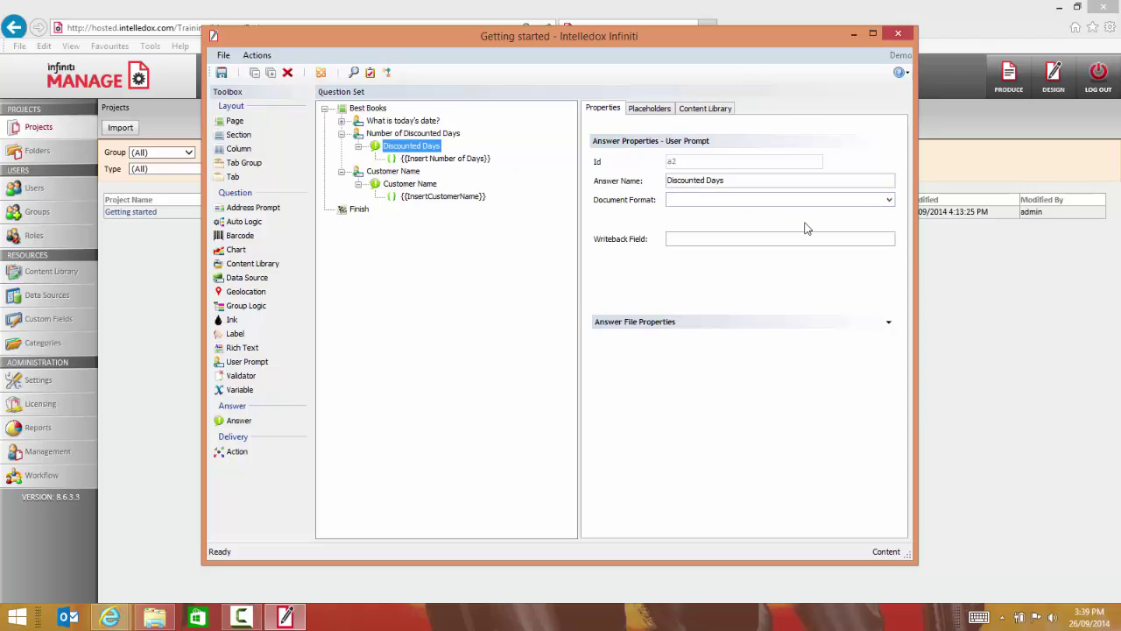
pyautogui.click(888, 201)
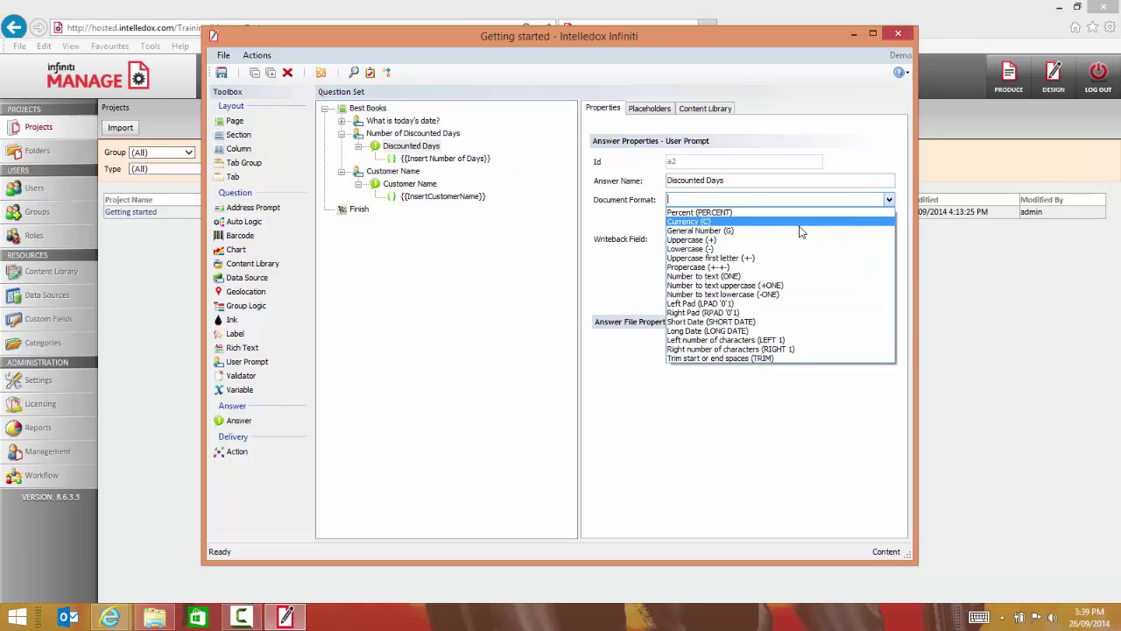
pyautogui.click(799, 221)
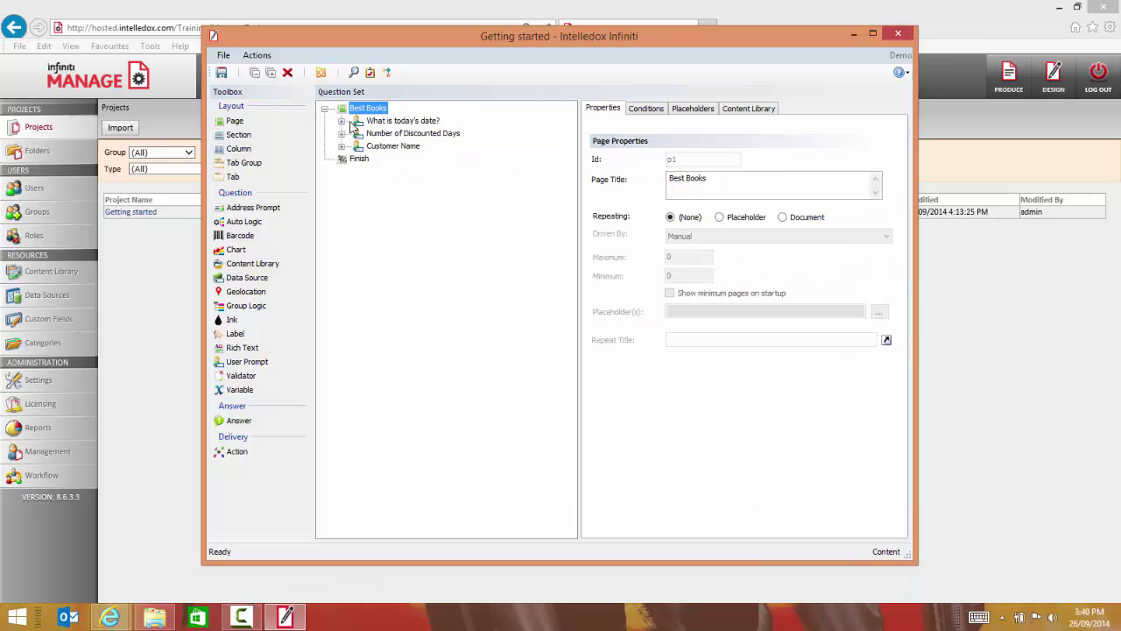
# Save the Getting started project and bring the Manage projects page back to the front.
pyautogui.click(341, 121)
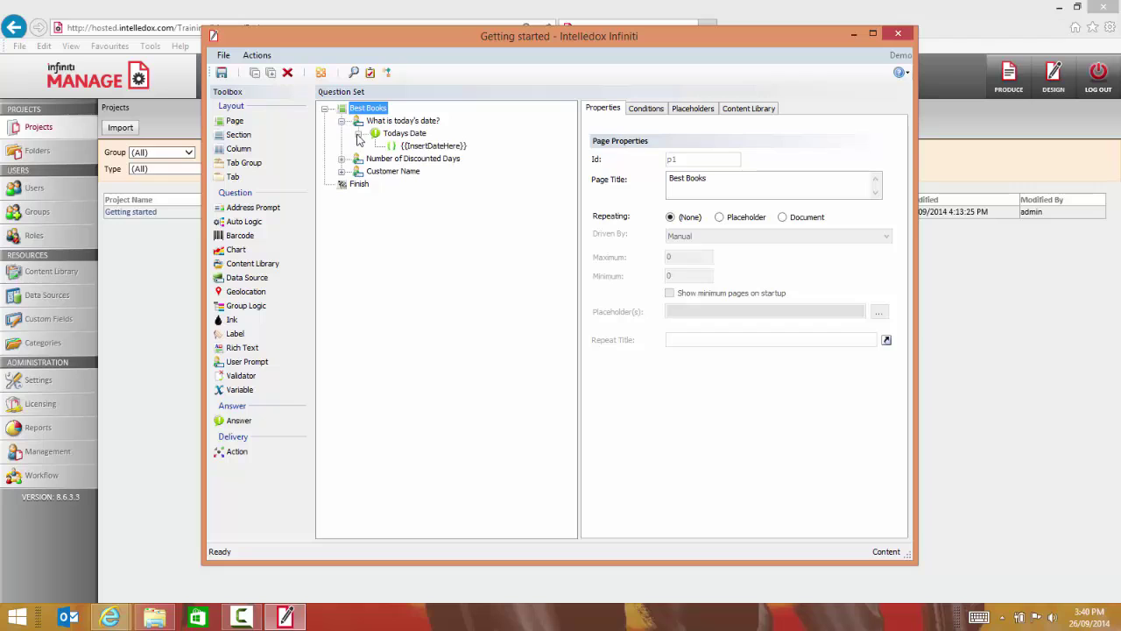
pyautogui.click(222, 74)
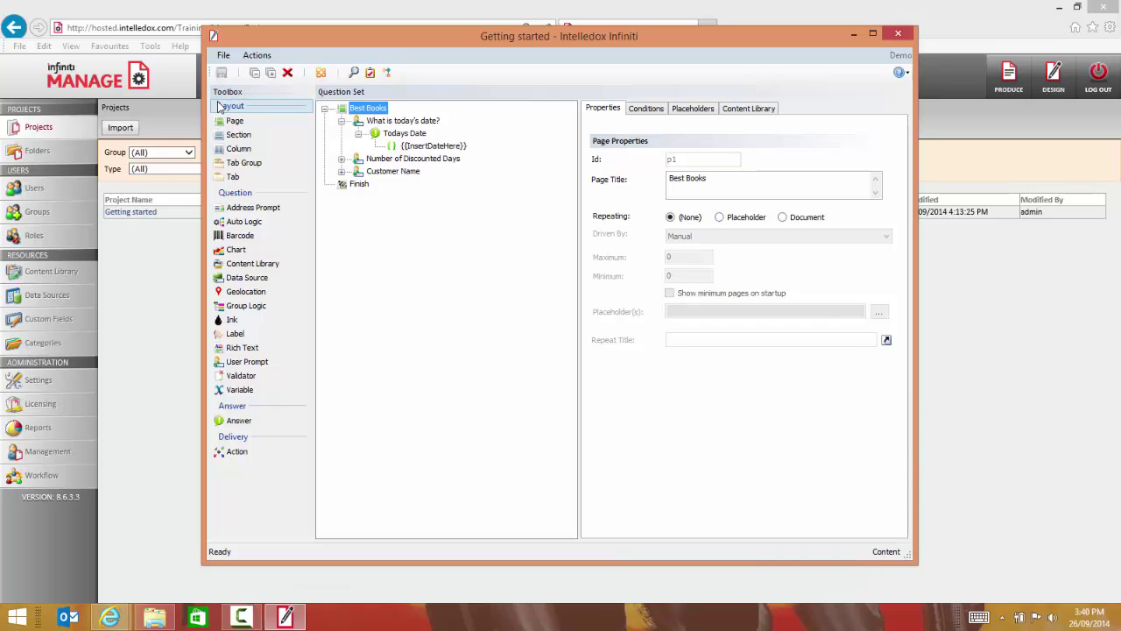
pyautogui.click(170, 306)
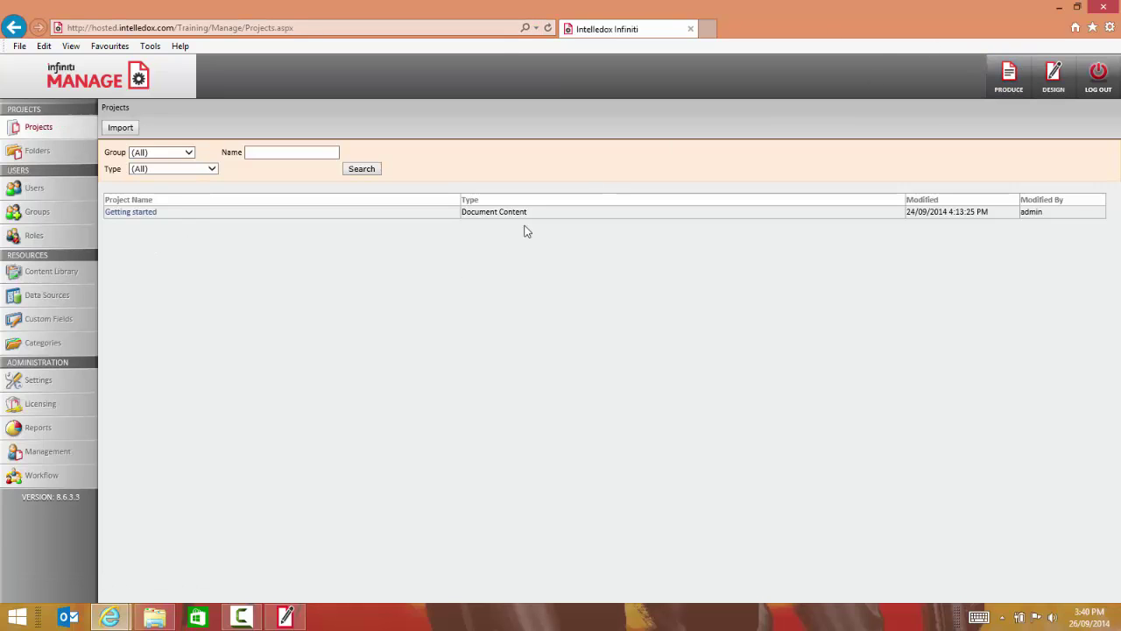
# Briefly visit the Produce forms page, then go back to the Manage Projects list.
pyautogui.click(1007, 93)
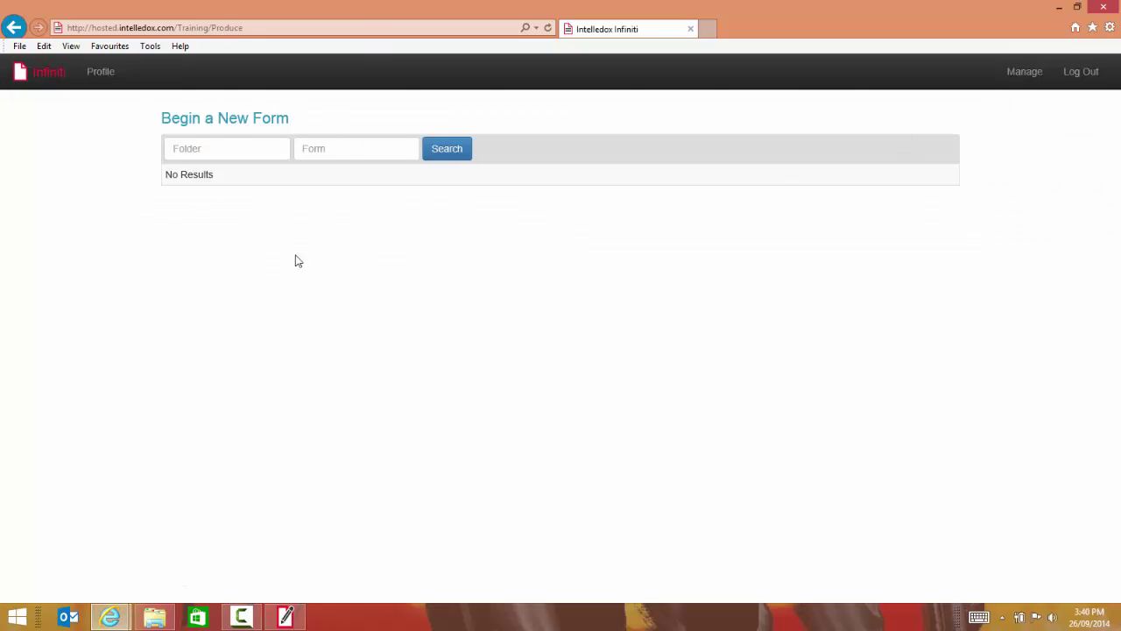
pyautogui.click(1025, 74)
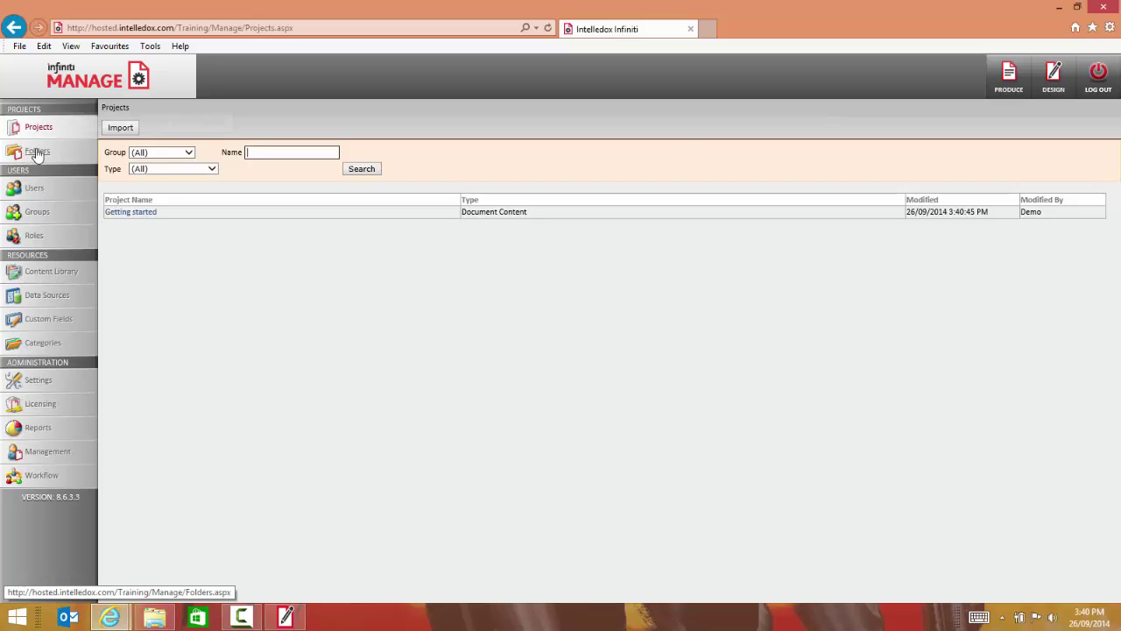
# Create and save a folder named 'Norms Demo' open to the Infiniti Users group.
pyautogui.click(37, 153)
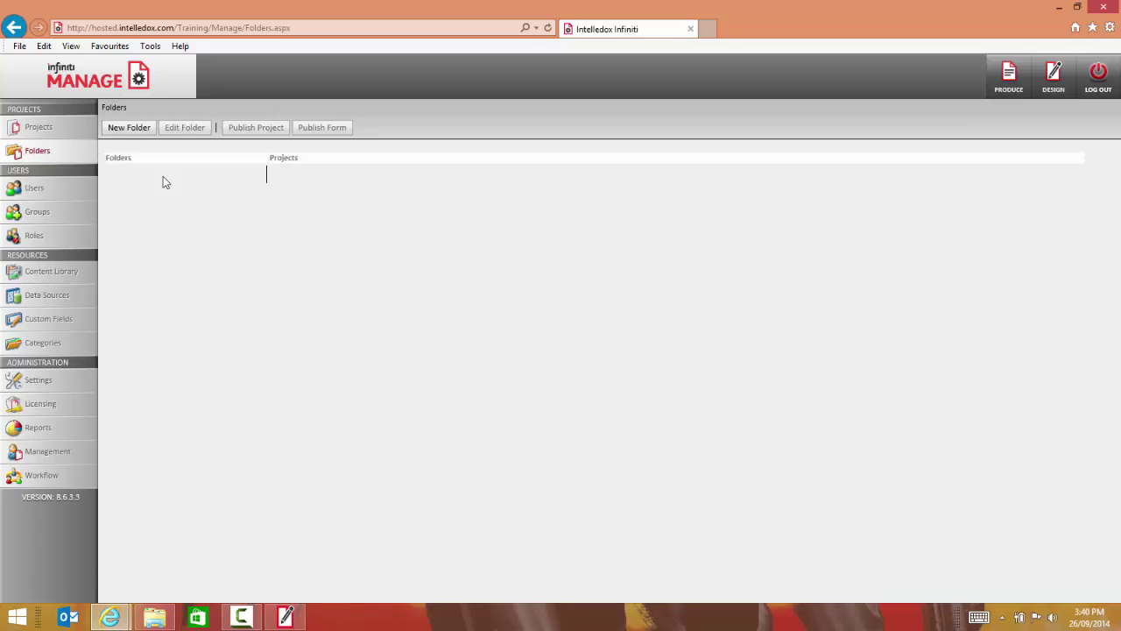
pyautogui.click(131, 128)
pyautogui.write('Norm')
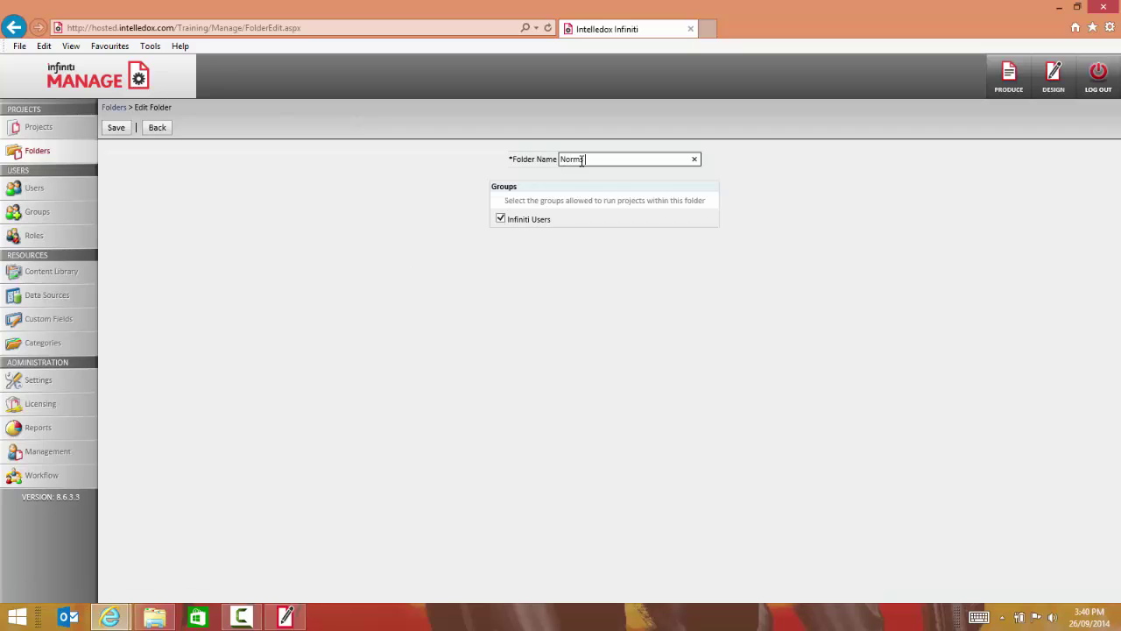
pyautogui.write('Demo')
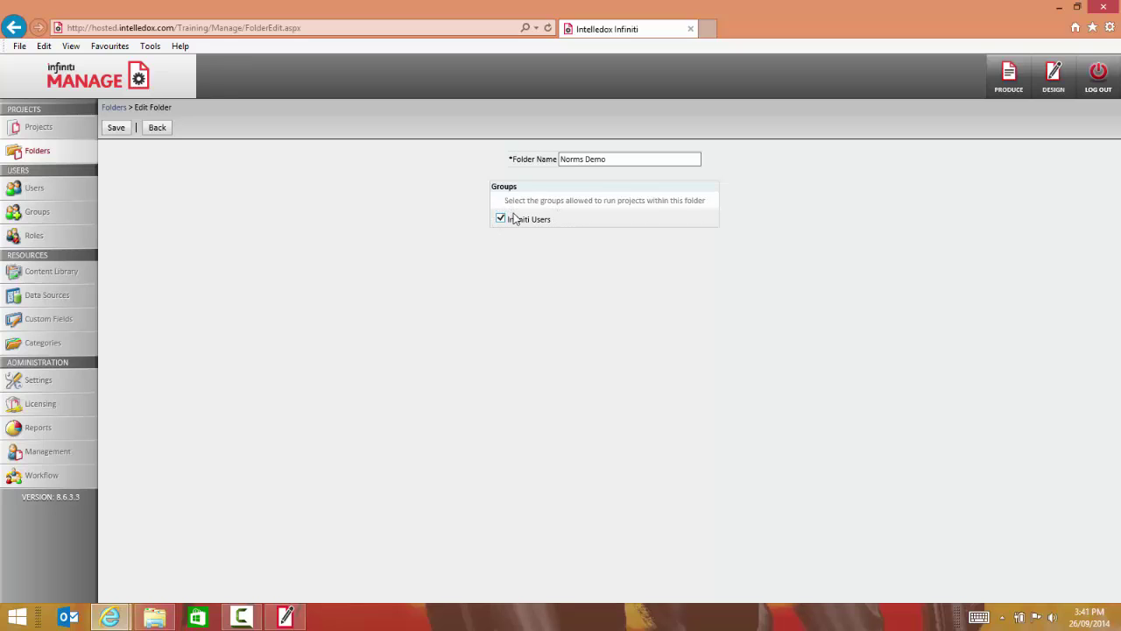
pyautogui.click(567, 158)
pyautogui.moveTo(630, 158); pyautogui.dragTo(557, 158)
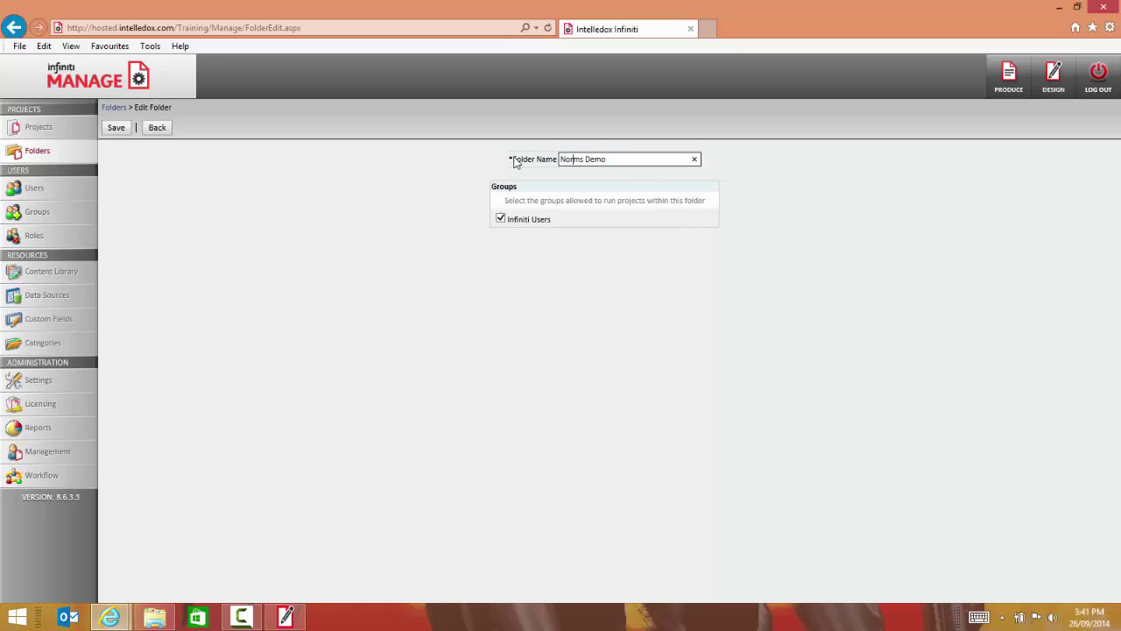
pyautogui.click(120, 129)
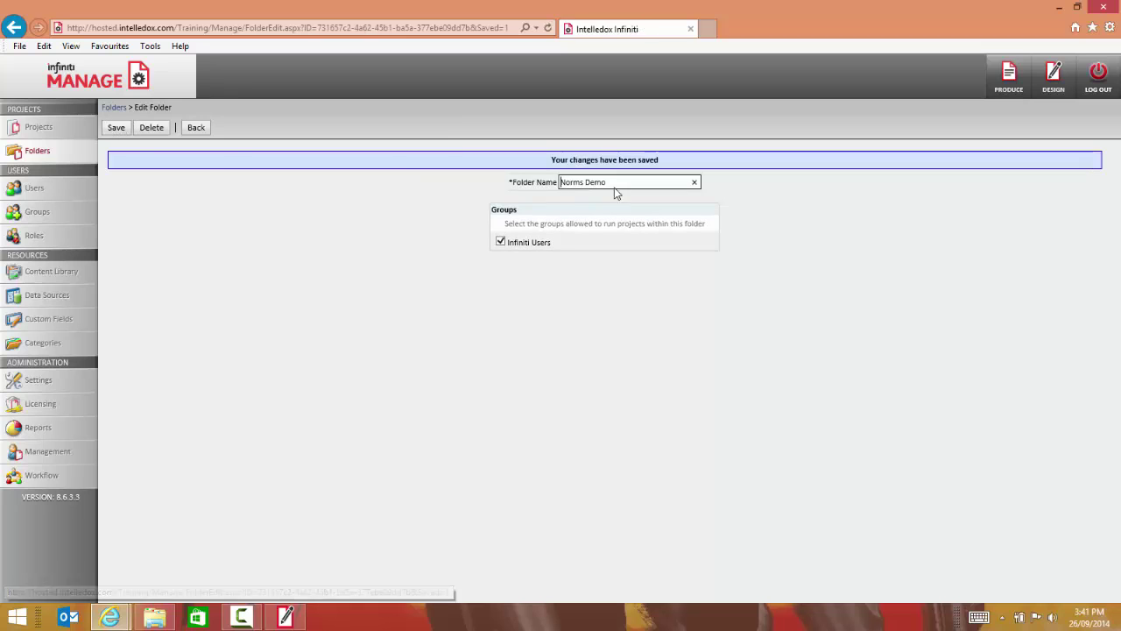
pyautogui.moveTo(550, 160); pyautogui.dragTo(659, 162)
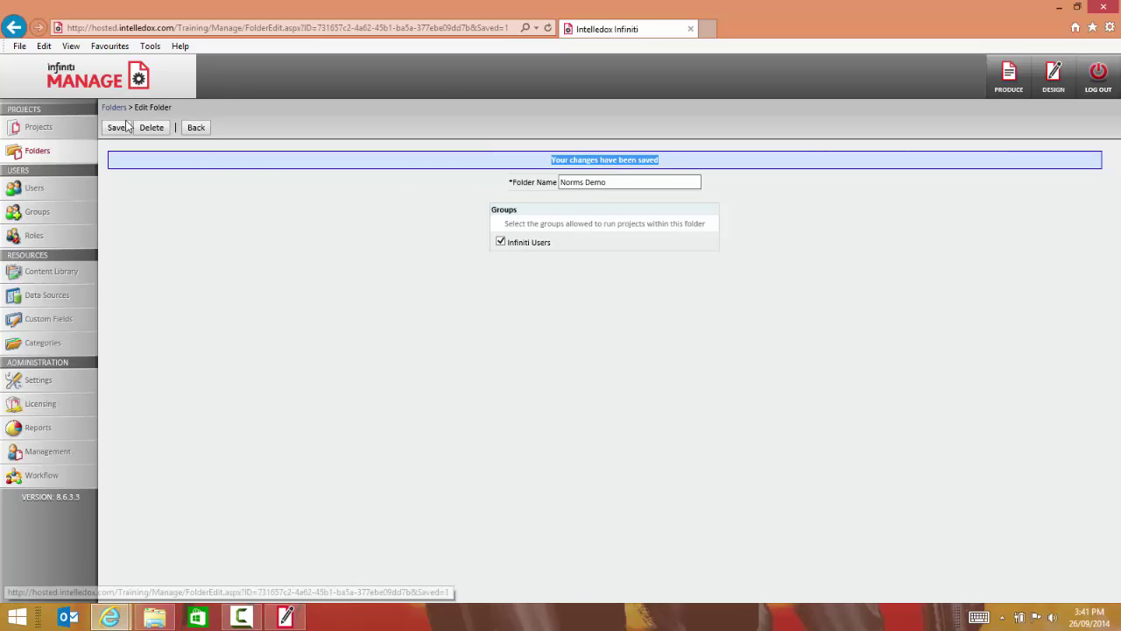
pyautogui.click(48, 152)
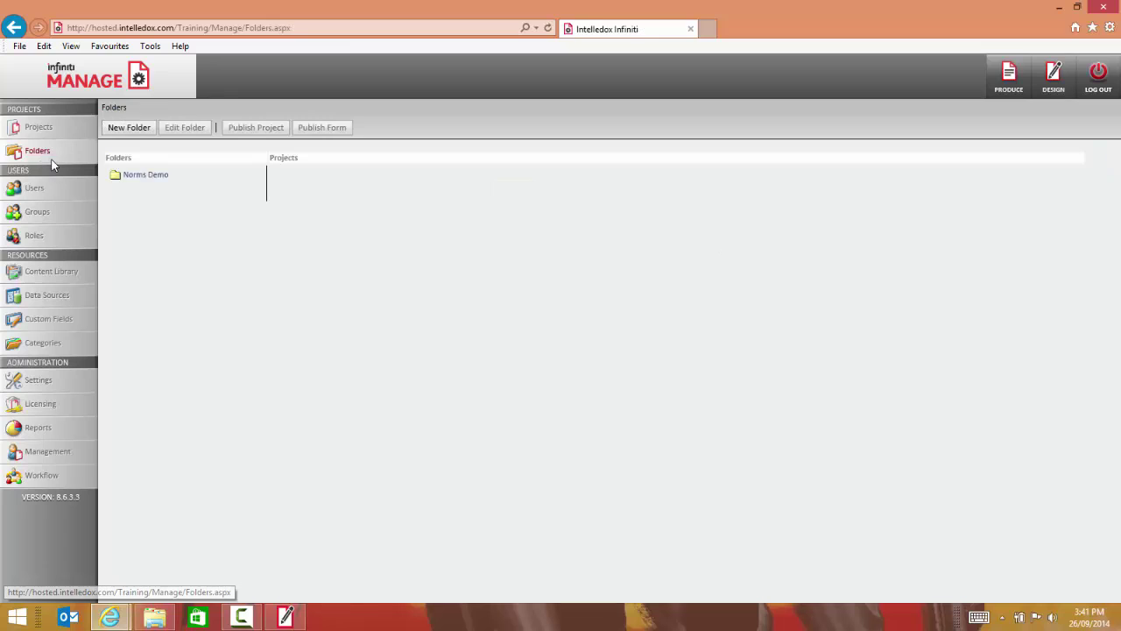
# Open the Getting started project's Edit Project page from the Projects list.
pyautogui.click(138, 175)
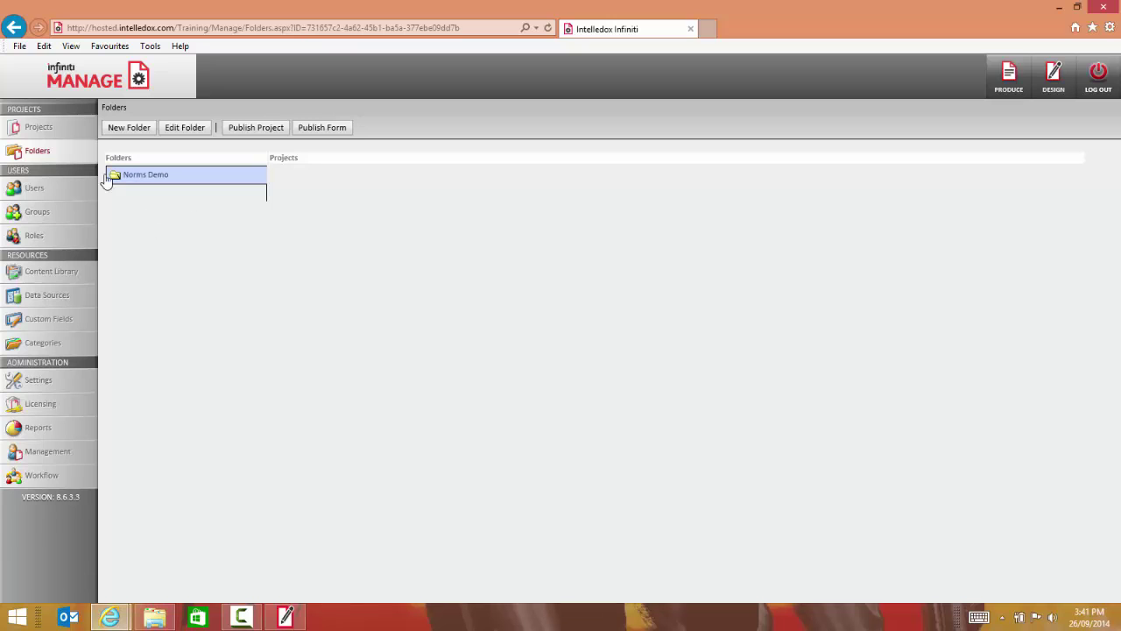
pyautogui.click(42, 134)
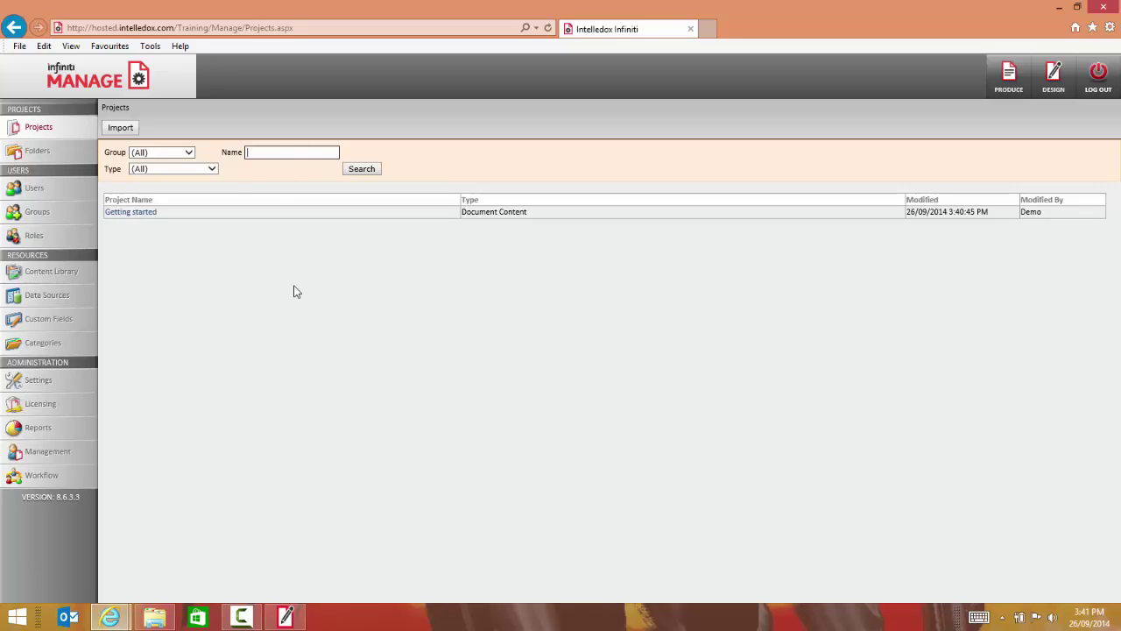
pyautogui.click(127, 219)
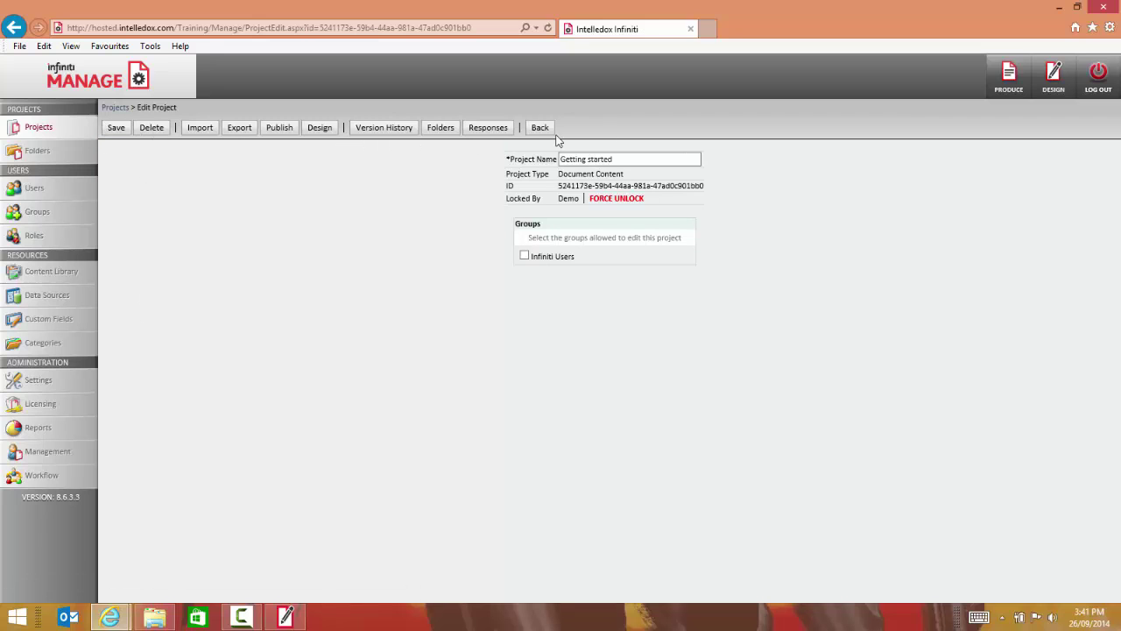
# Start publishing Getting started and review the Presentation, Spreadsheet, Messages and Publish Options tabs before returning to Document.
pyautogui.click(279, 129)
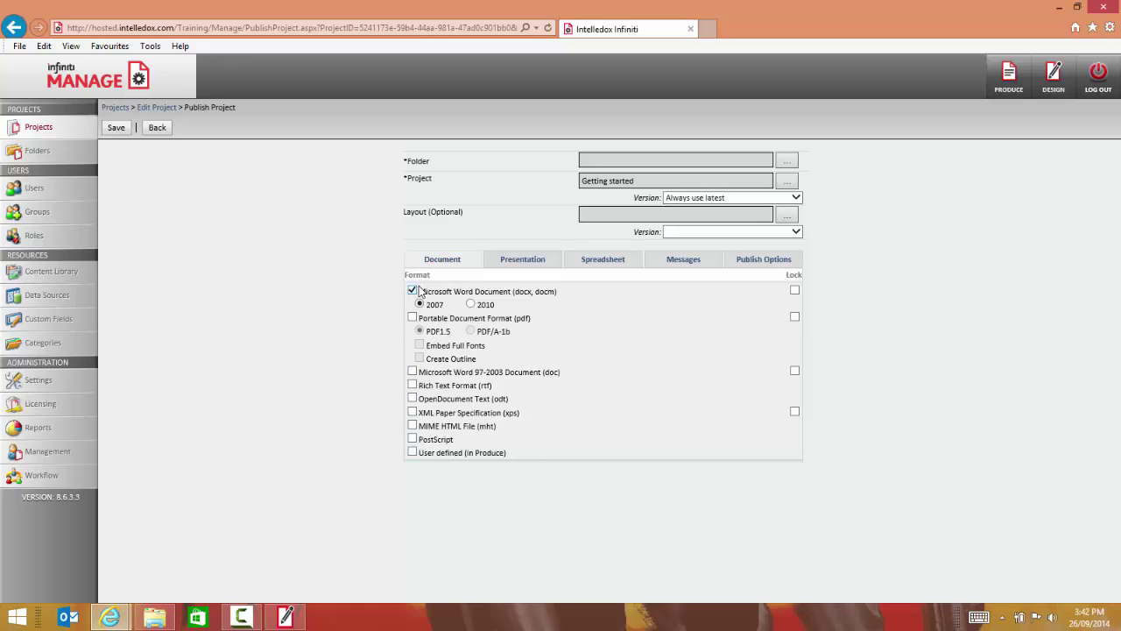
pyautogui.click(510, 262)
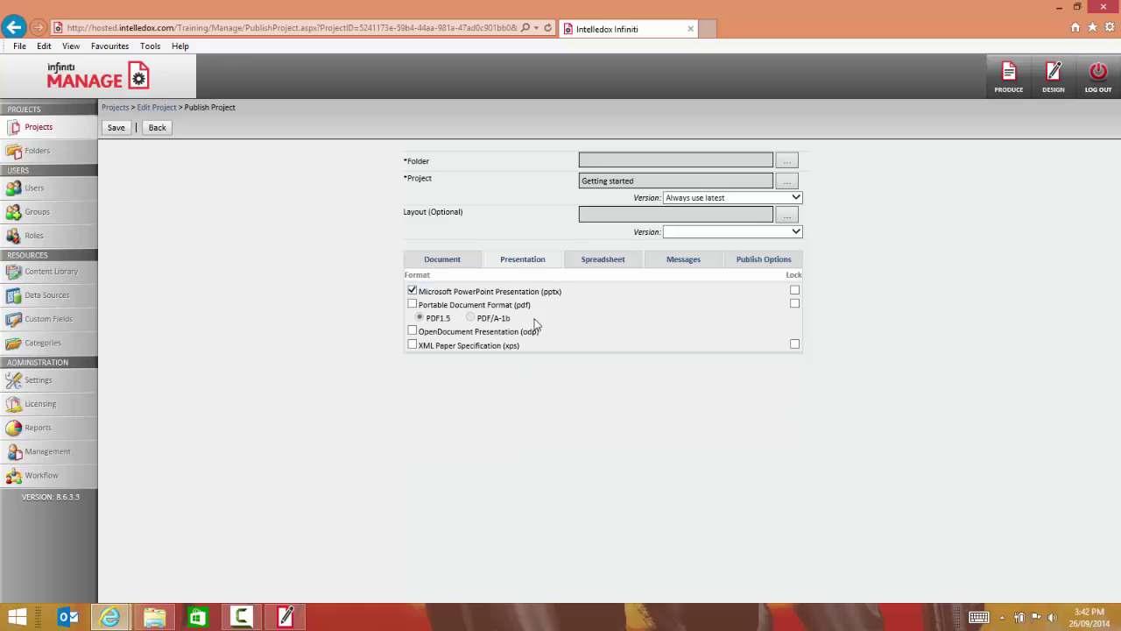
pyautogui.click(604, 261)
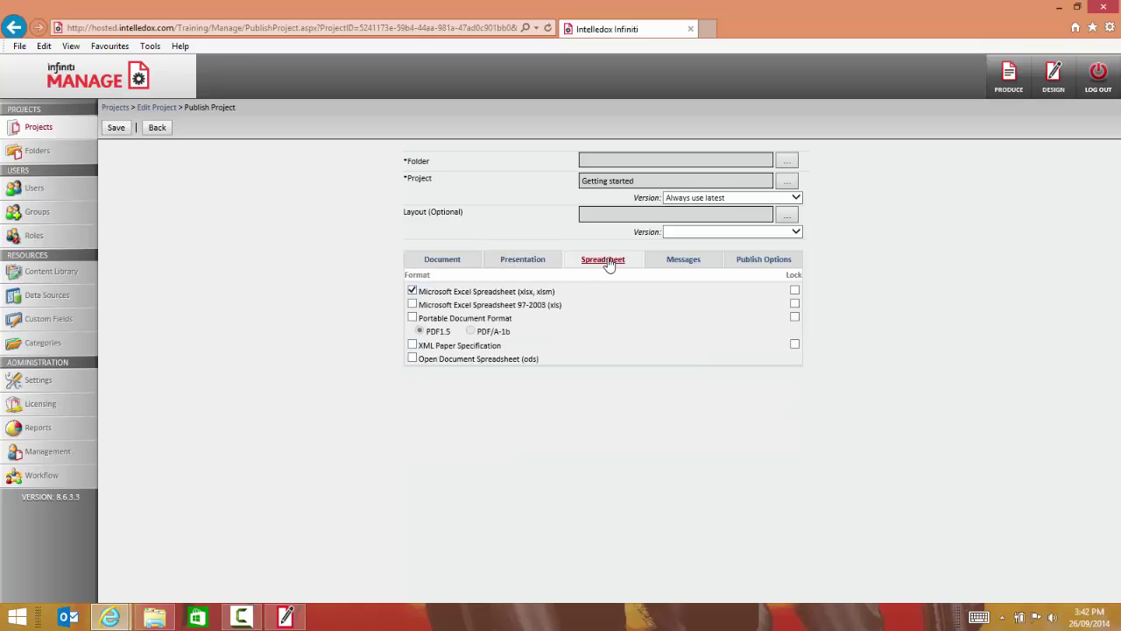
pyautogui.click(688, 264)
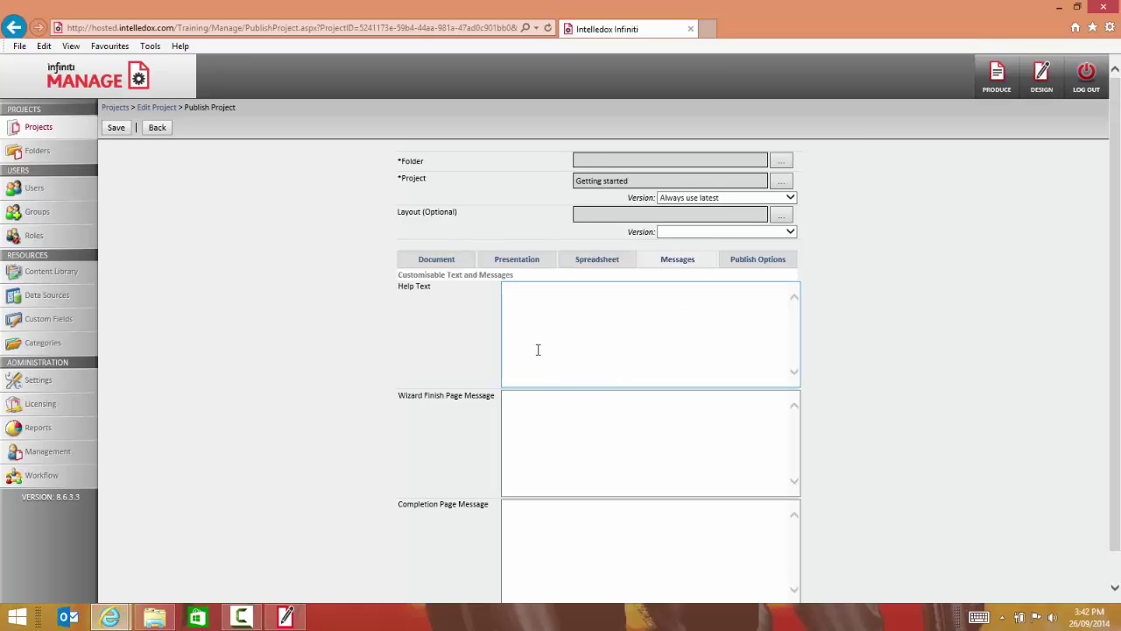
pyautogui.click(743, 262)
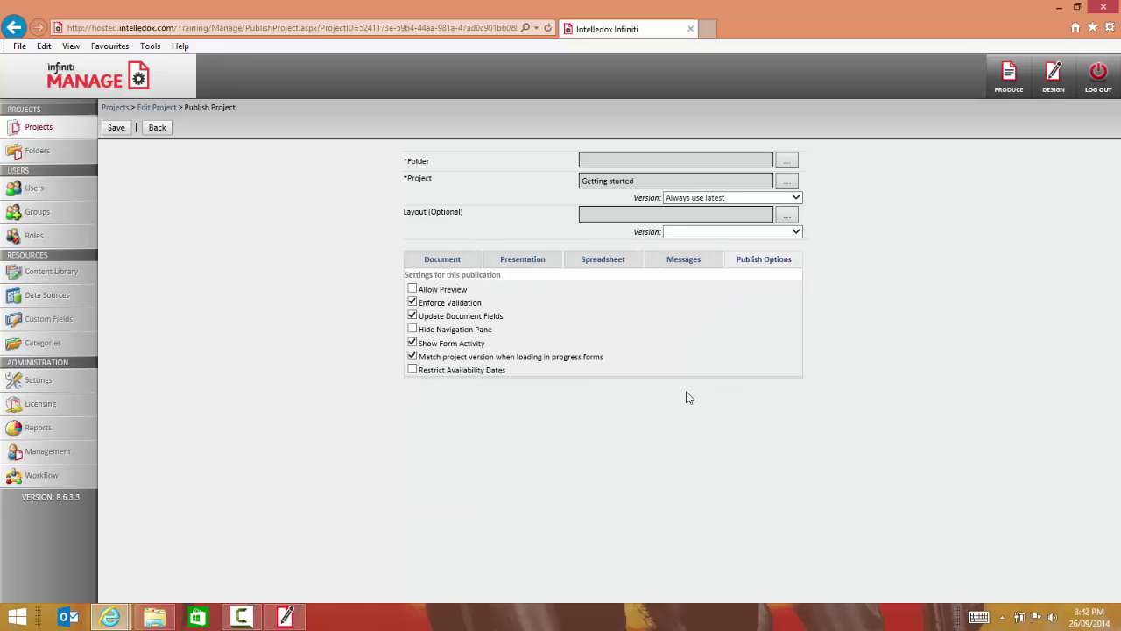
pyautogui.click(442, 261)
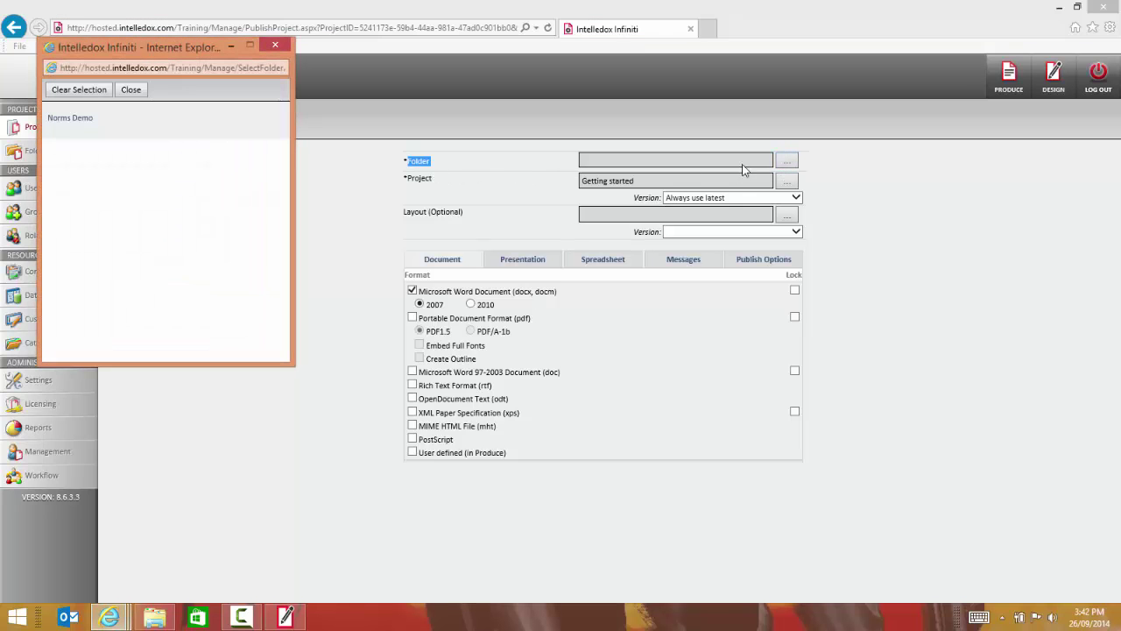
# Publish Getting started into the Norms Demo folder and switch to Produce.
pyautogui.moveTo(131, 50); pyautogui.dragTo(452, 122)
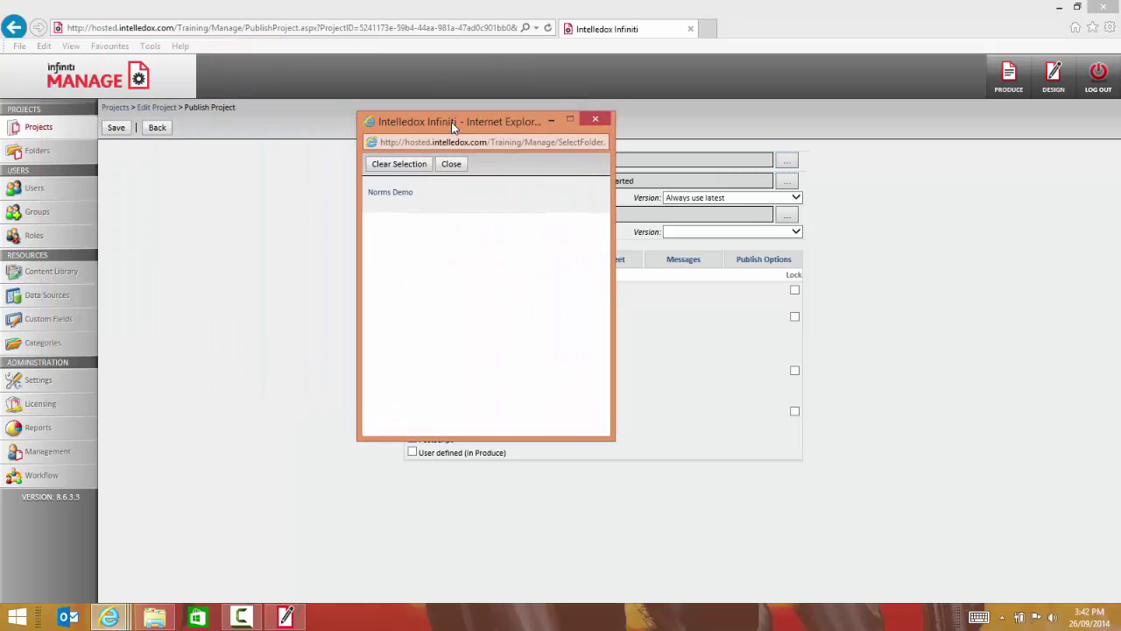
pyautogui.click(388, 194)
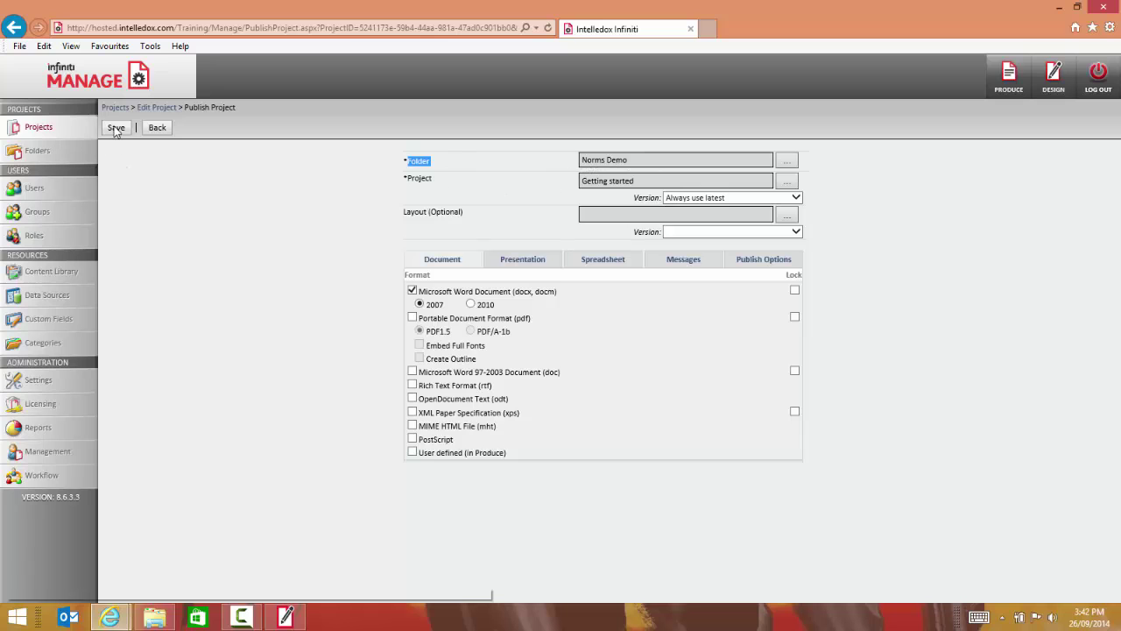
pyautogui.click(115, 127)
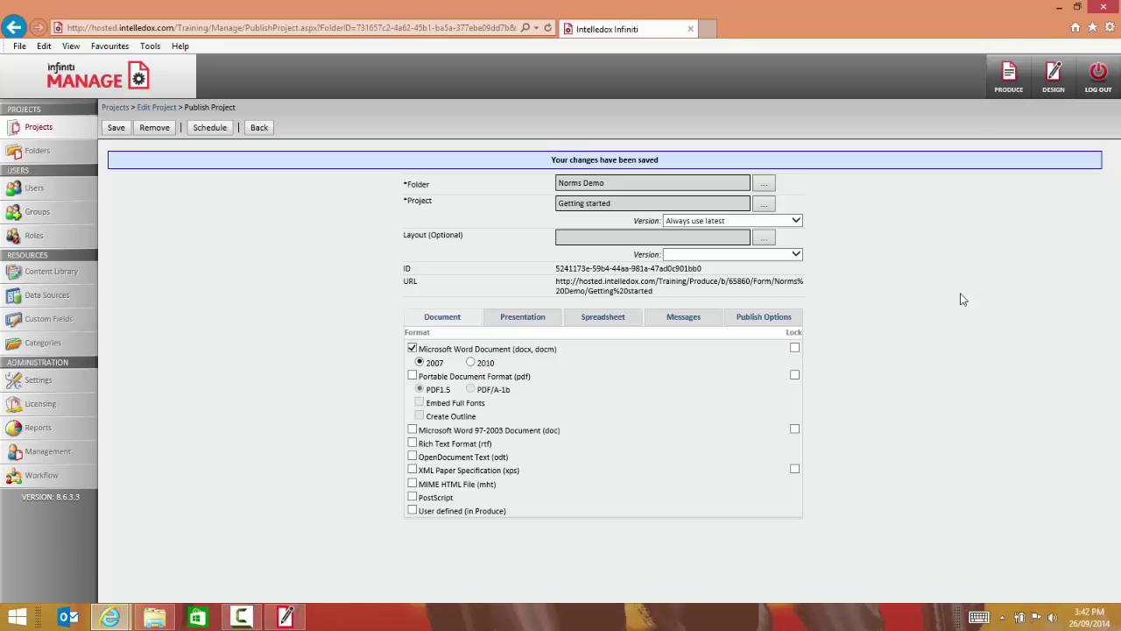
pyautogui.click(1008, 87)
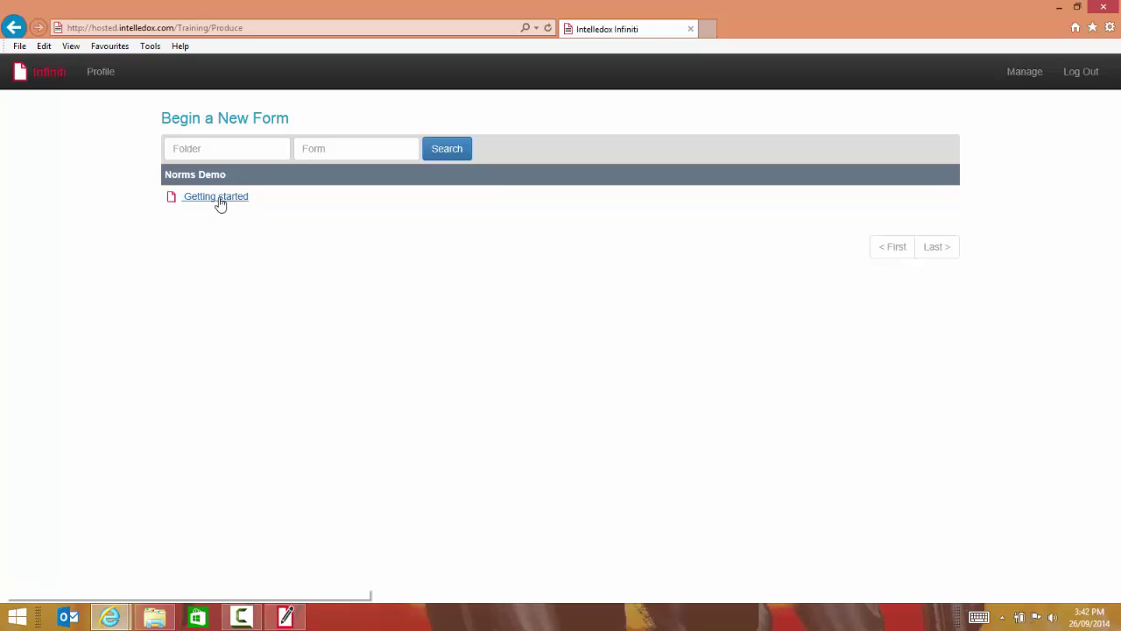
# Start the Getting started form and check the today's date question in the designer window.
pyautogui.click(220, 200)
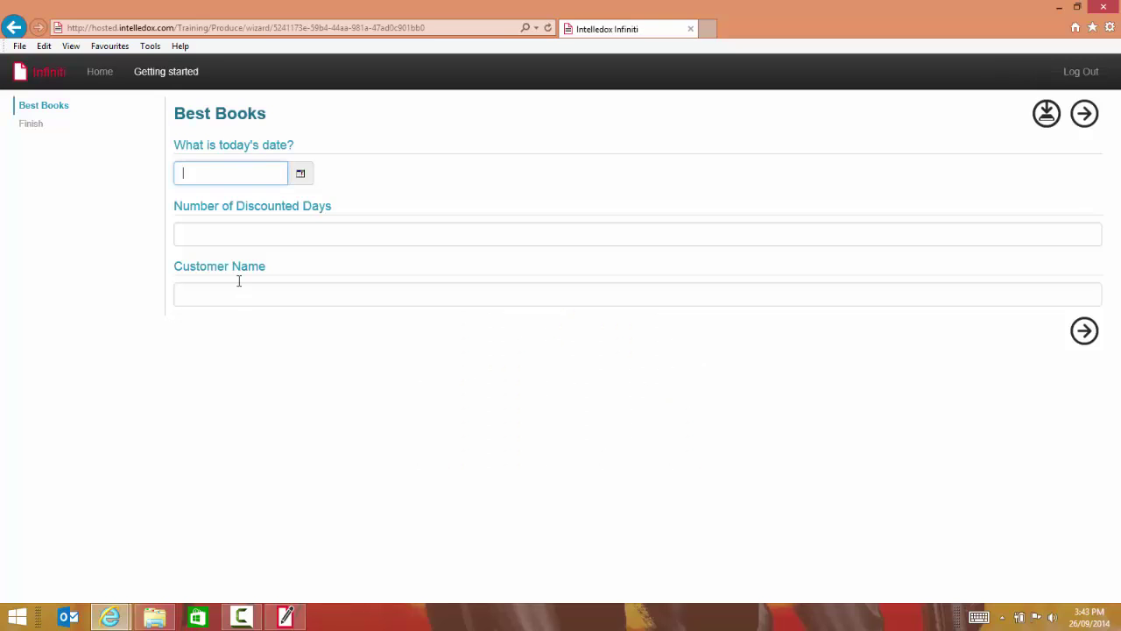
pyautogui.click(285, 618)
pyautogui.moveTo(327, 34)
pyautogui.mouseDown()
pyautogui.moveTo(455, 118)
pyautogui.moveTo(554, 138)
pyautogui.mouseUp()
pyautogui.click(566, 219)
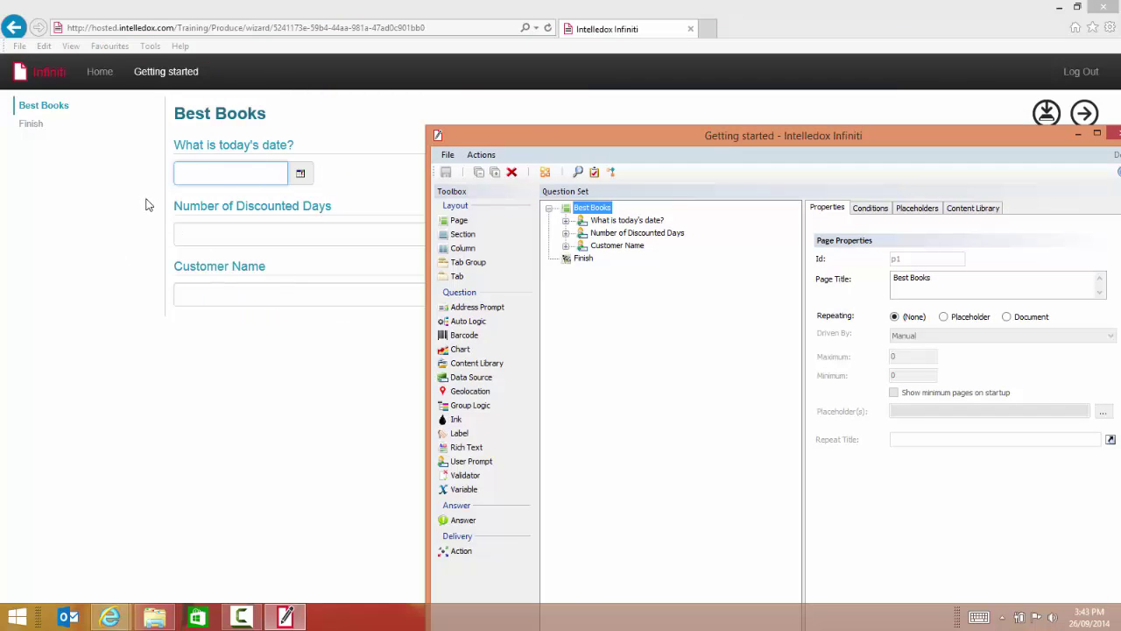
pyautogui.click(280, 283)
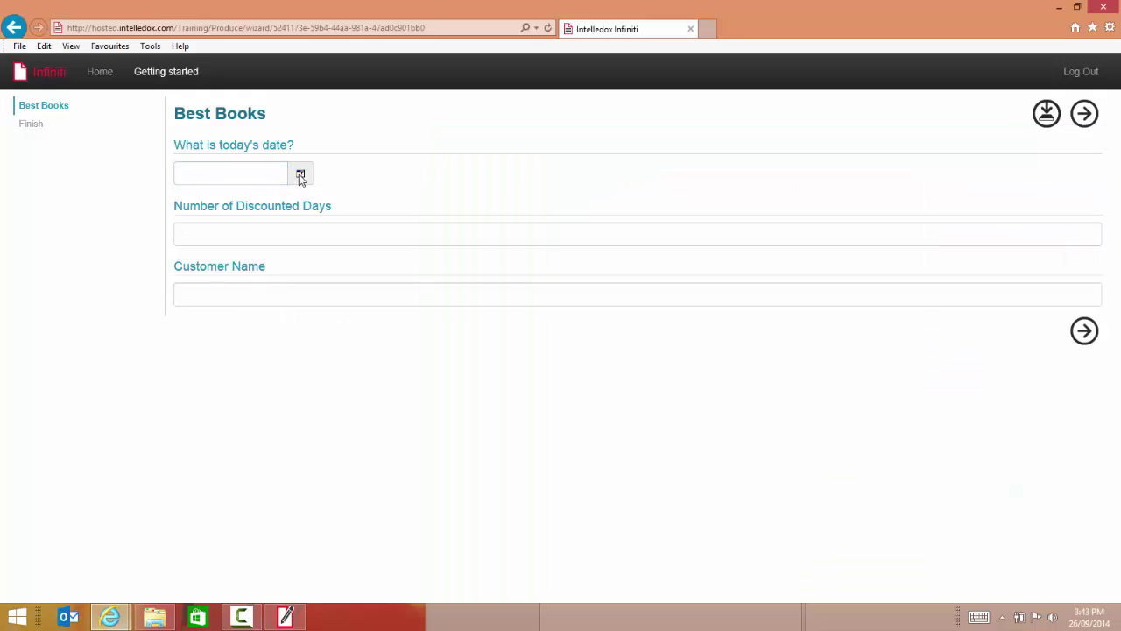
pyautogui.click(300, 175)
pyautogui.click(272, 242)
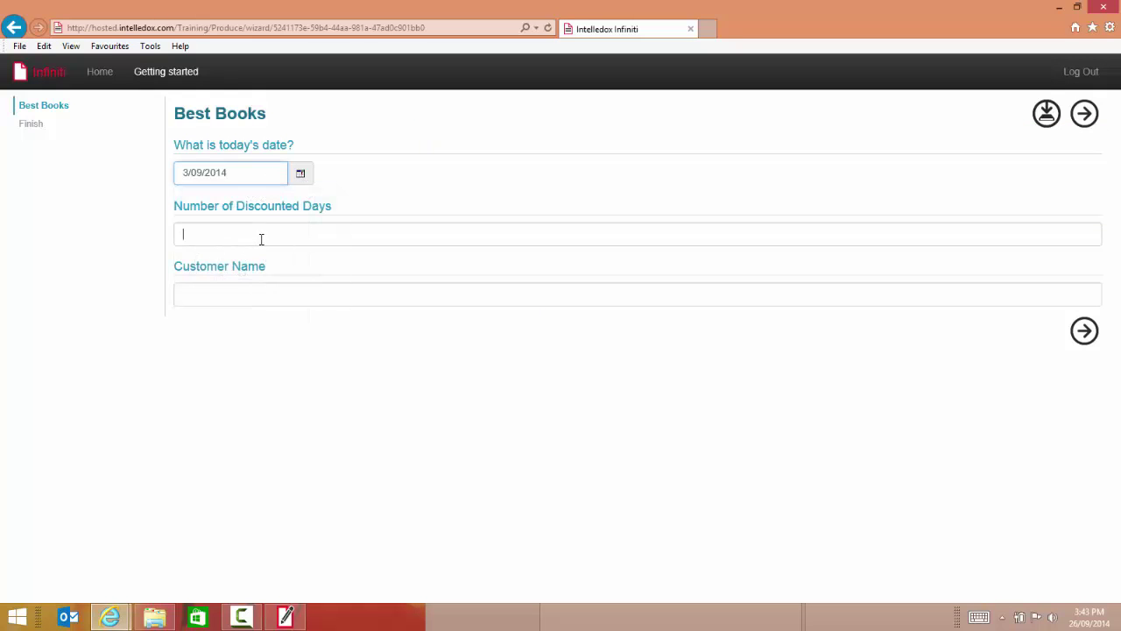
pyautogui.write('14')
pyautogui.click(266, 292)
pyautogui.write('Norman Beaumont')
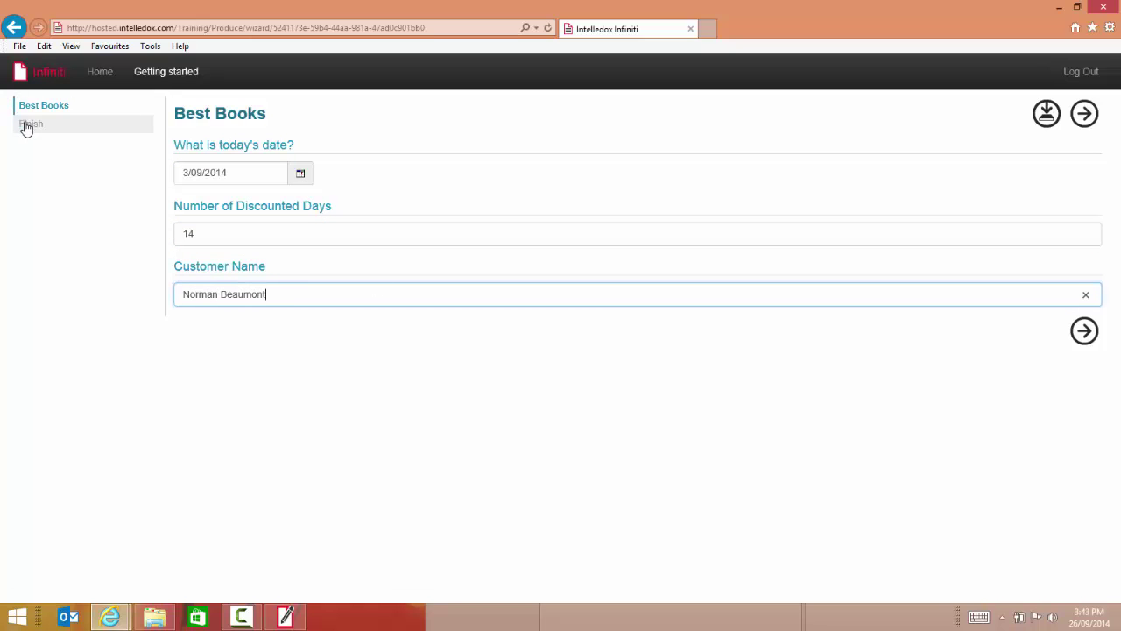
pyautogui.click(28, 124)
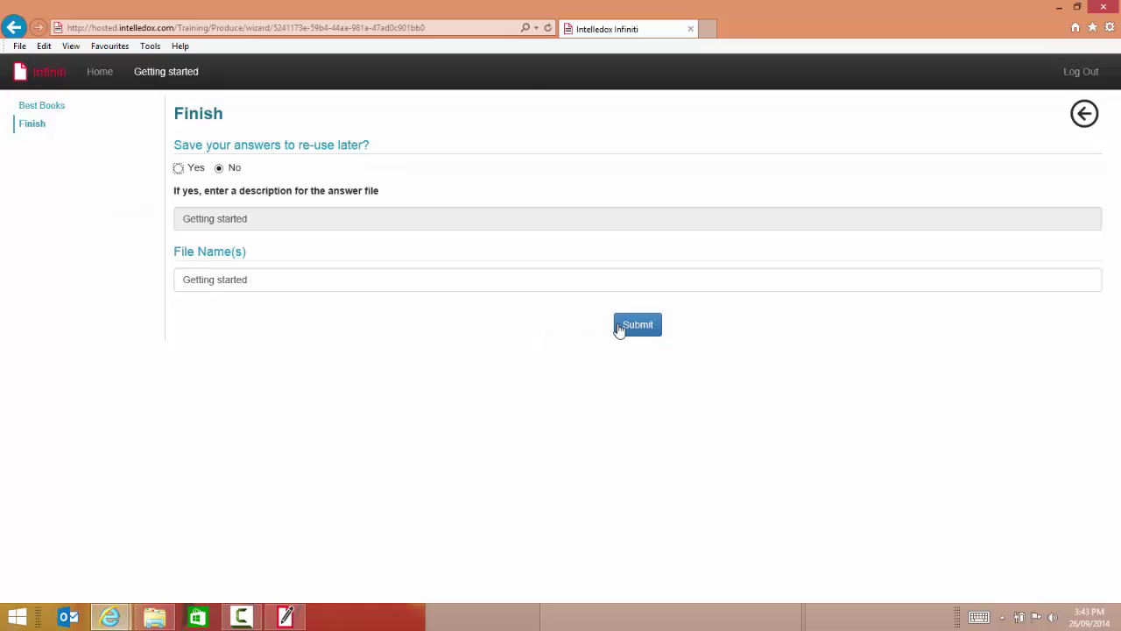
pyautogui.click(619, 326)
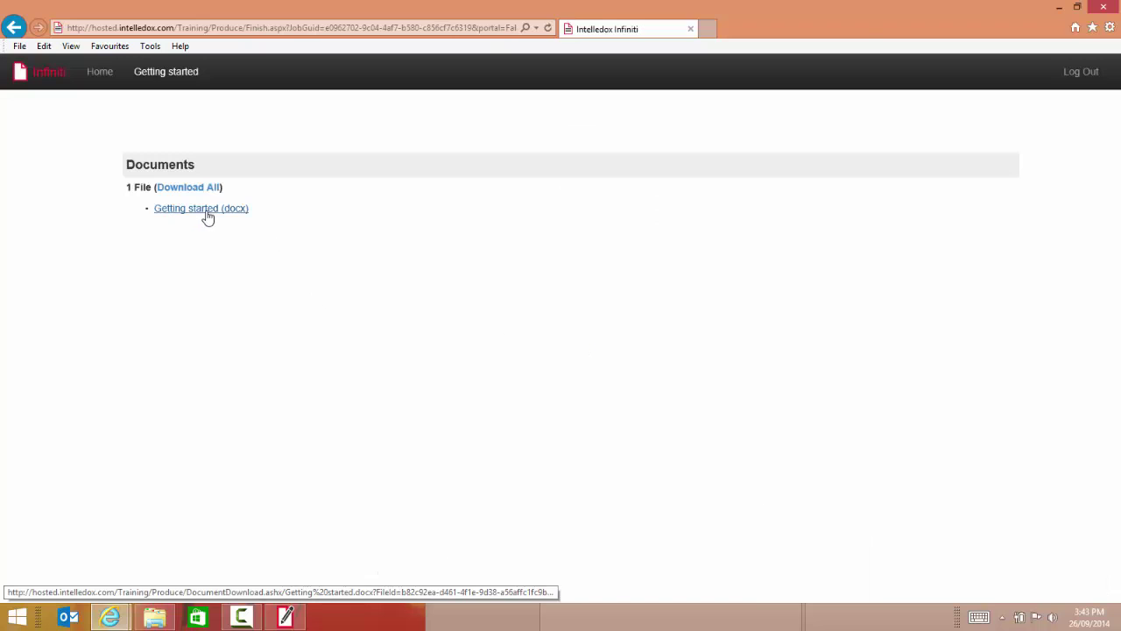
# Download the generated Getting started docx and open it in Word.
pyautogui.click(206, 217)
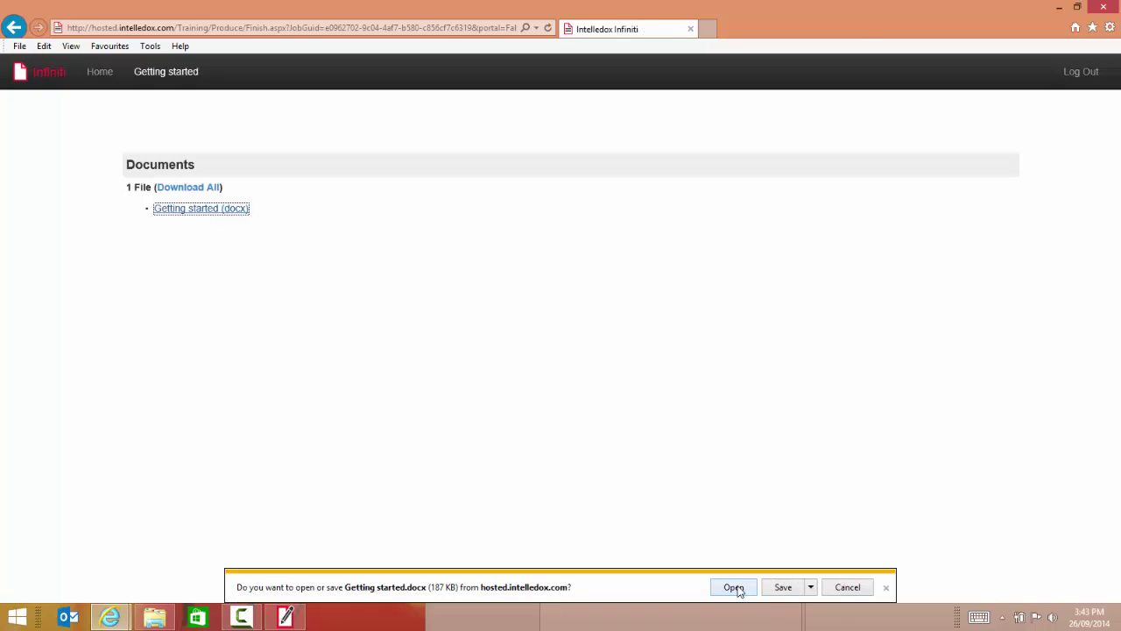
pyautogui.click(733, 588)
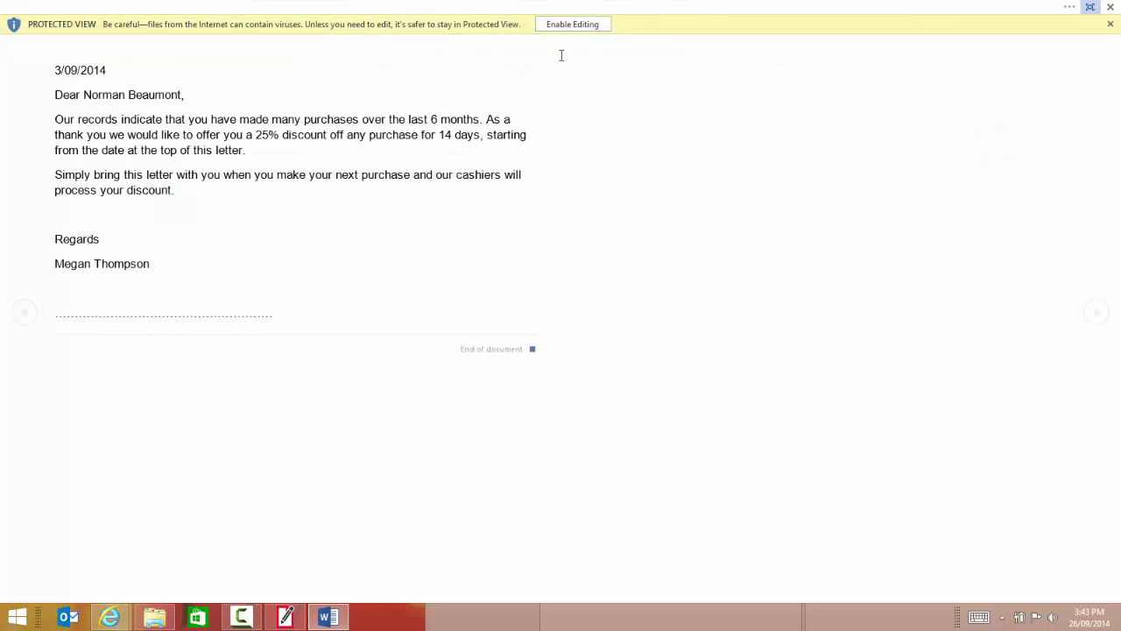
# Enable editing on the letter and select its 3/09/2014 date line.
pyautogui.click(571, 26)
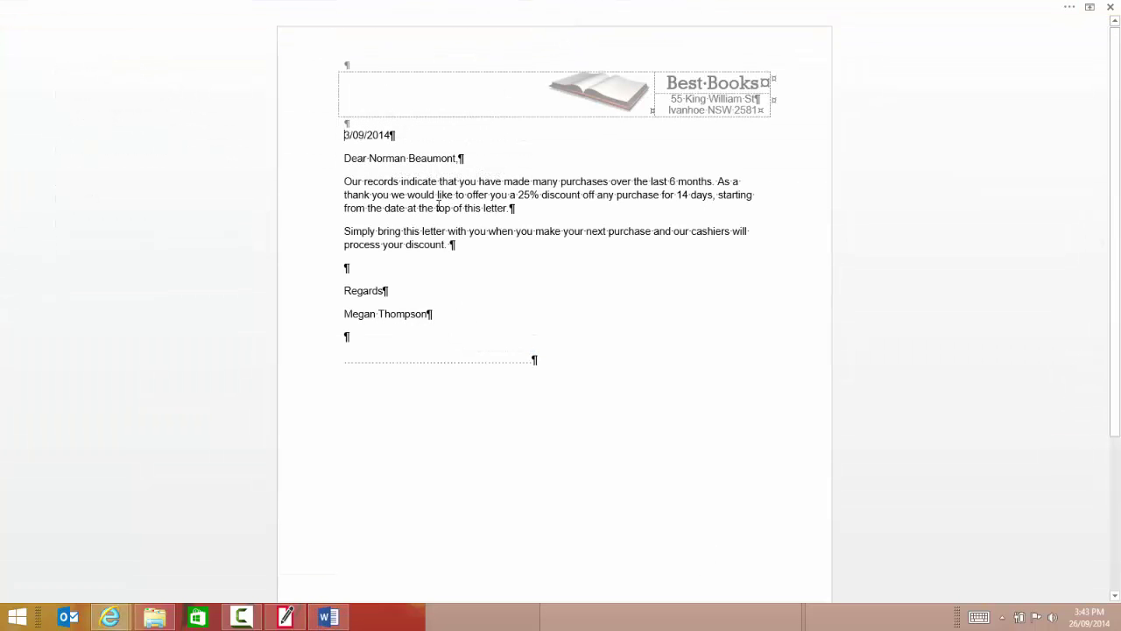
pyautogui.moveTo(341, 131); pyautogui.dragTo(403, 136)
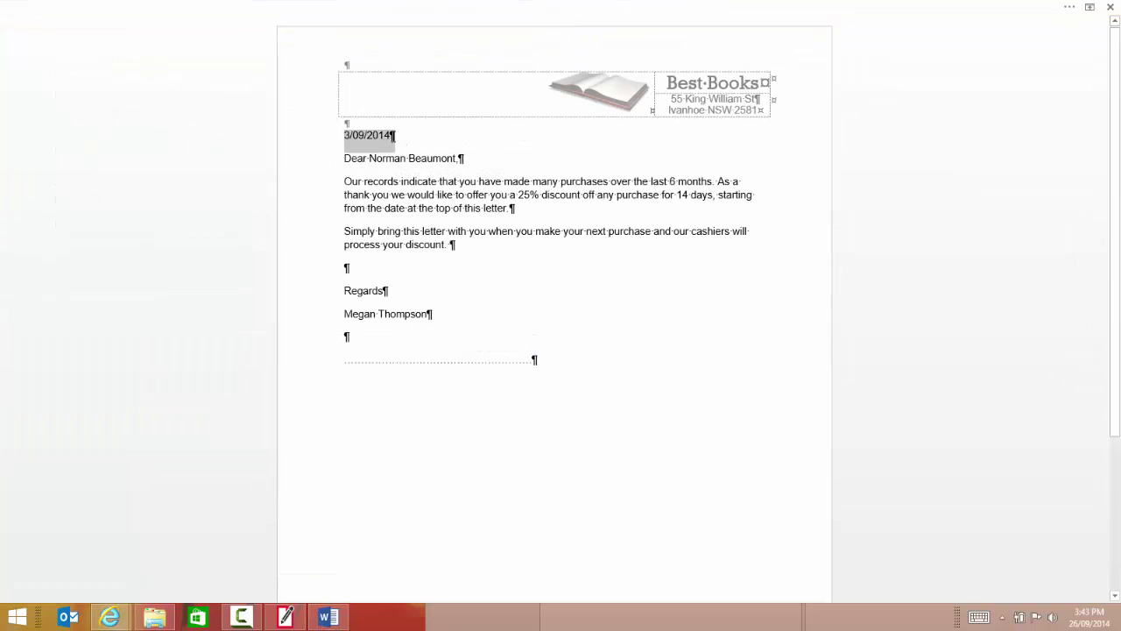
pyautogui.click(405, 159)
pyautogui.moveTo(346, 136); pyautogui.dragTo(394, 139)
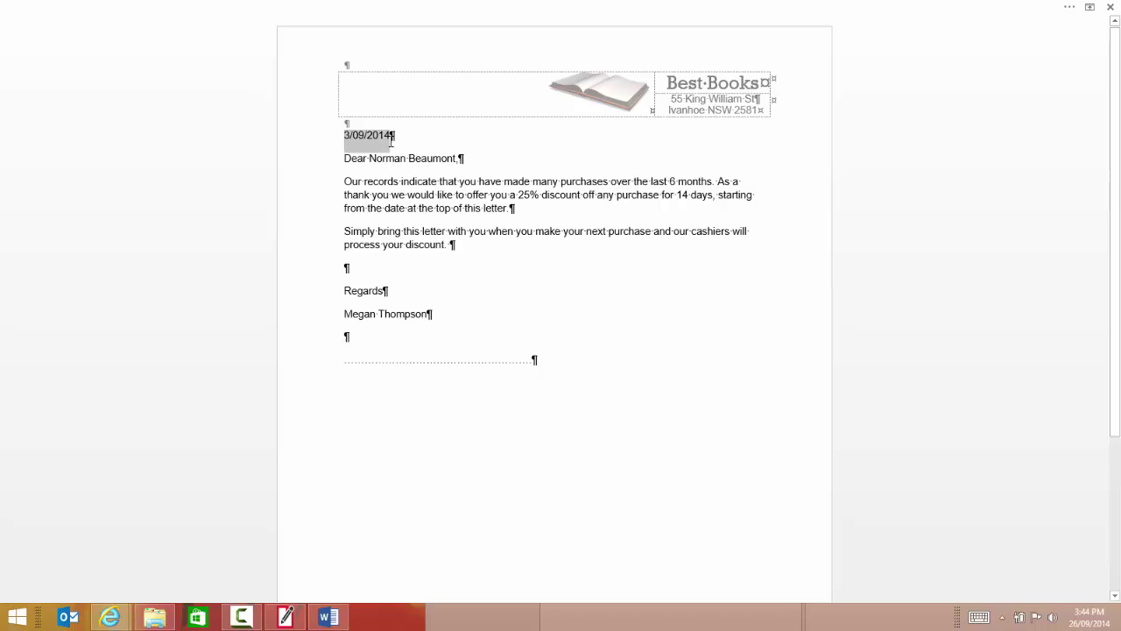